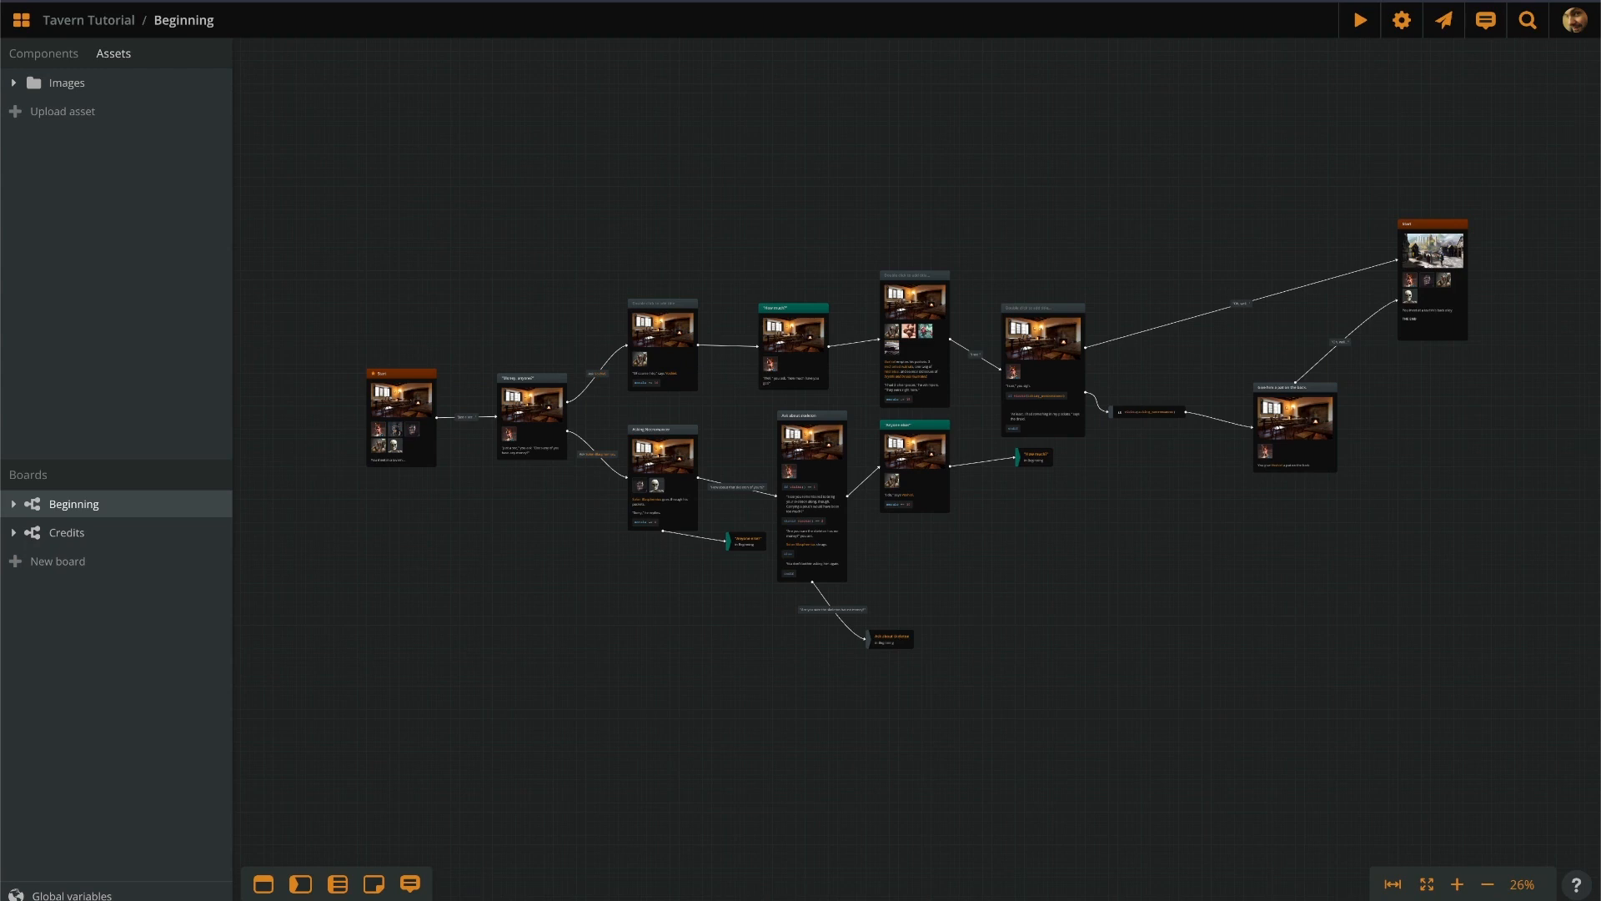
Zoom the Beginning board from 26% to 90% on the Start node and its first choices.
scroll(415, 404, "up", 5)
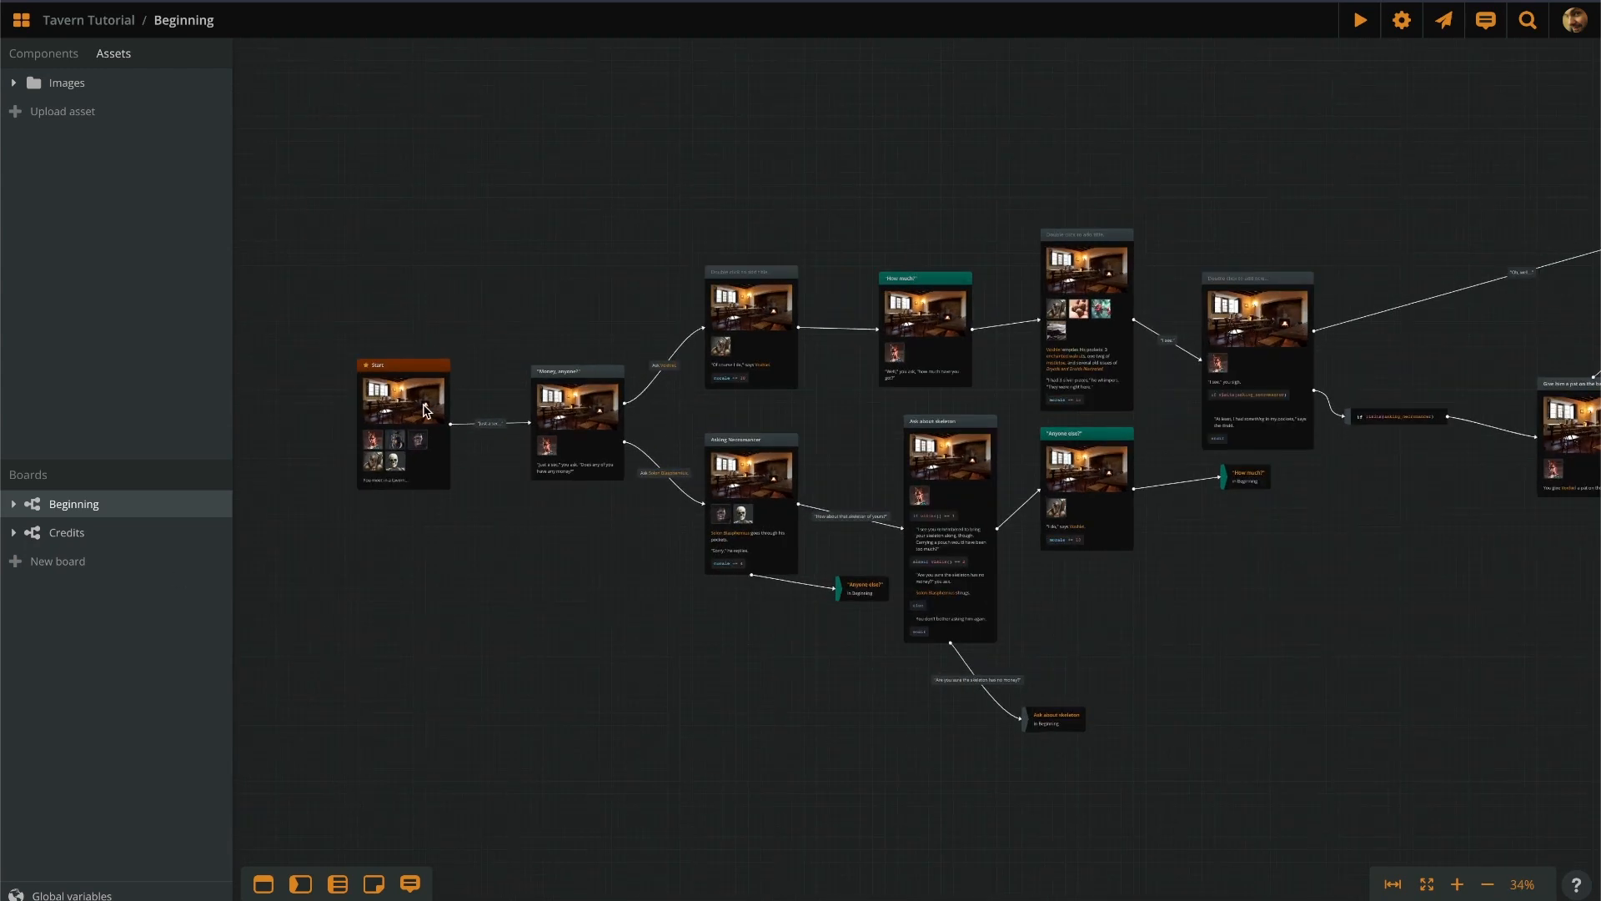
scroll(428, 414, "up", 2)
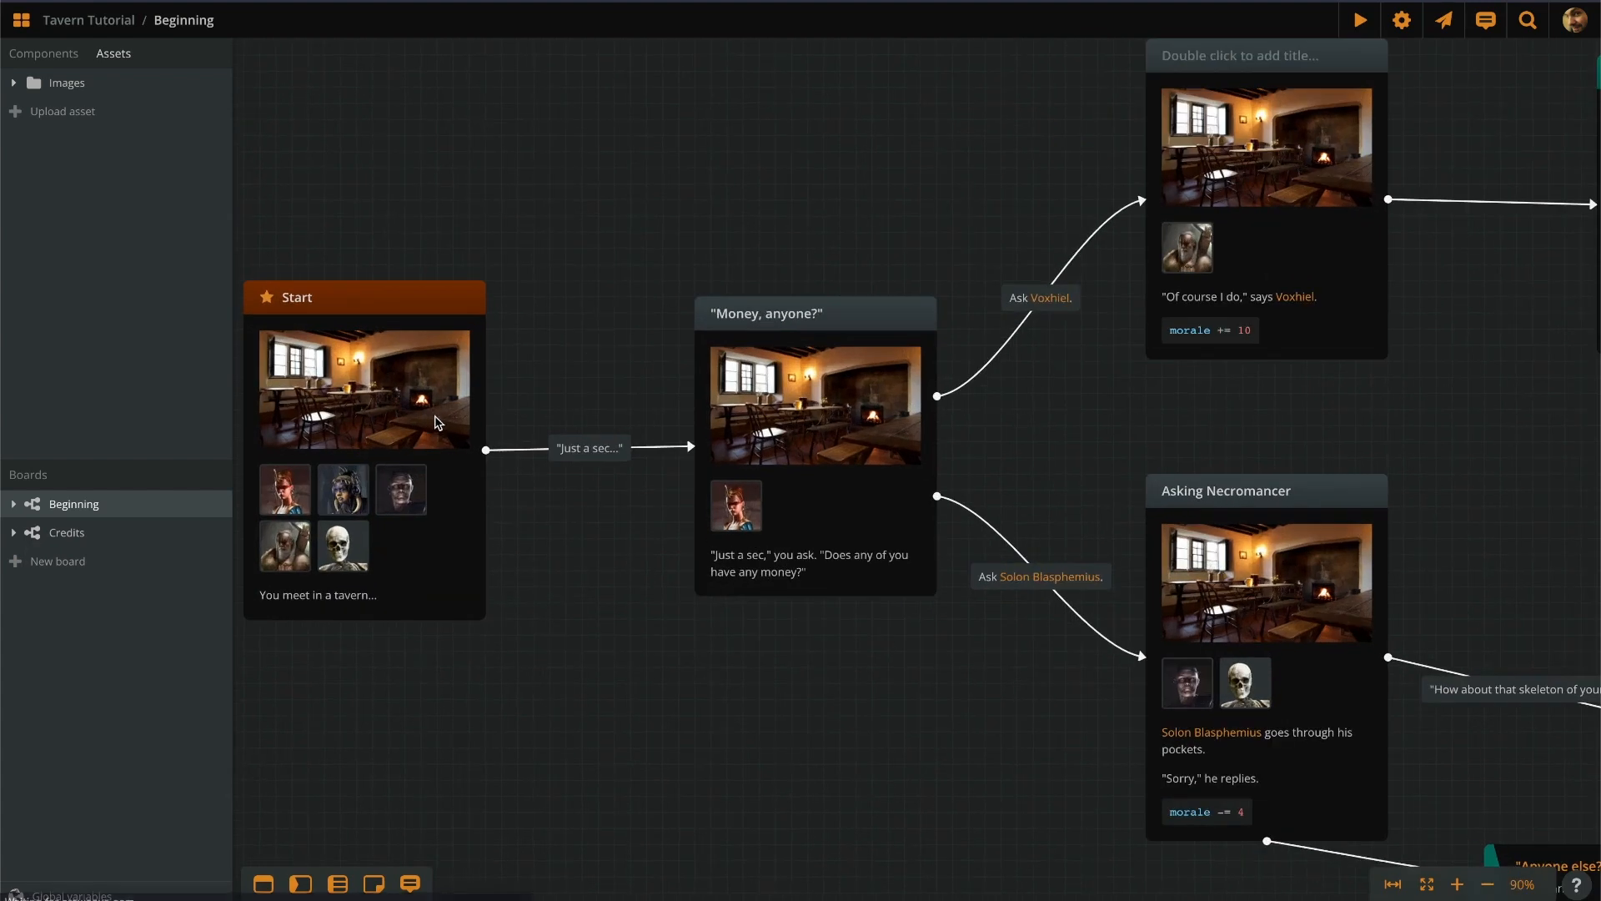
scroll(400, 672, "up", 2)
left_click_drag(417, 611, 648, 704)
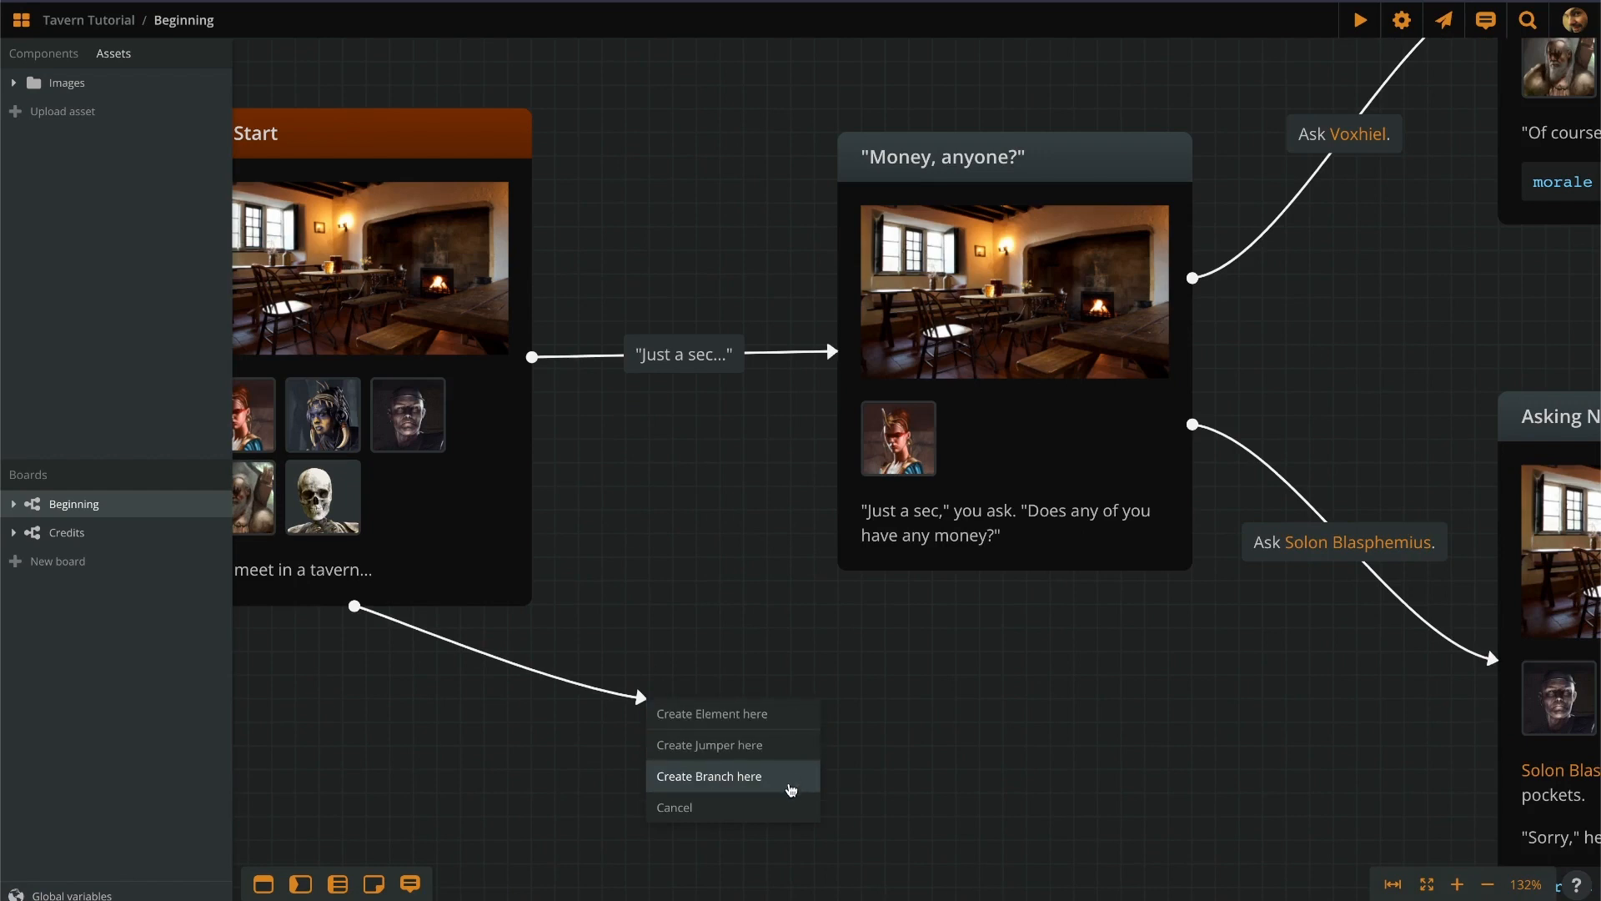
left_click(779, 716)
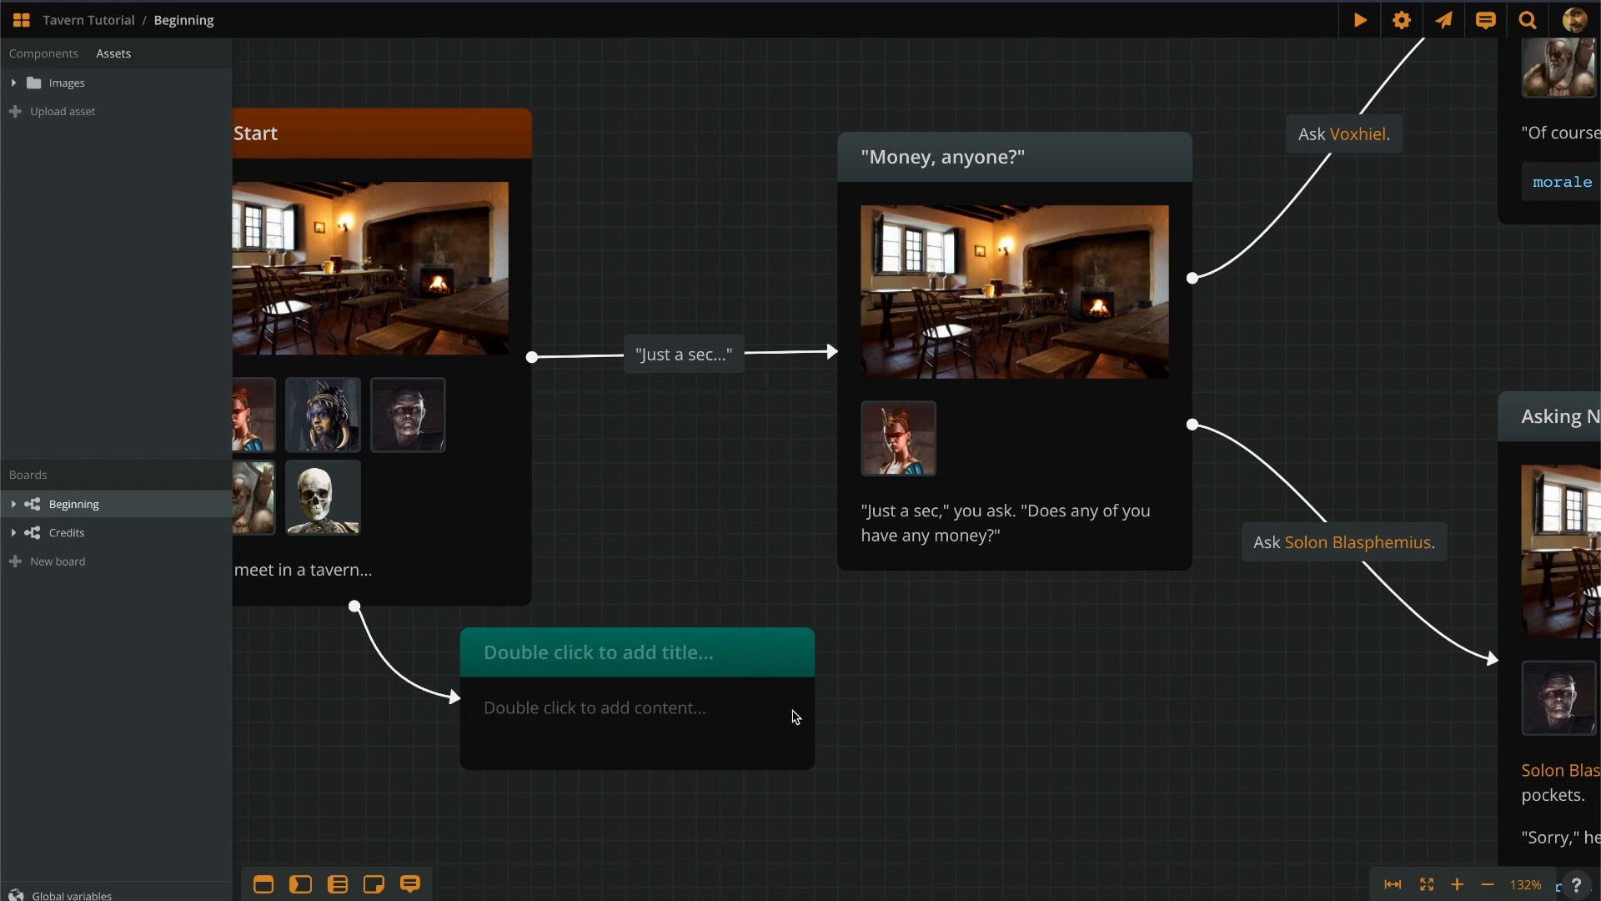
mouse_move(817, 706)
left_click_drag(817, 705, 958, 748)
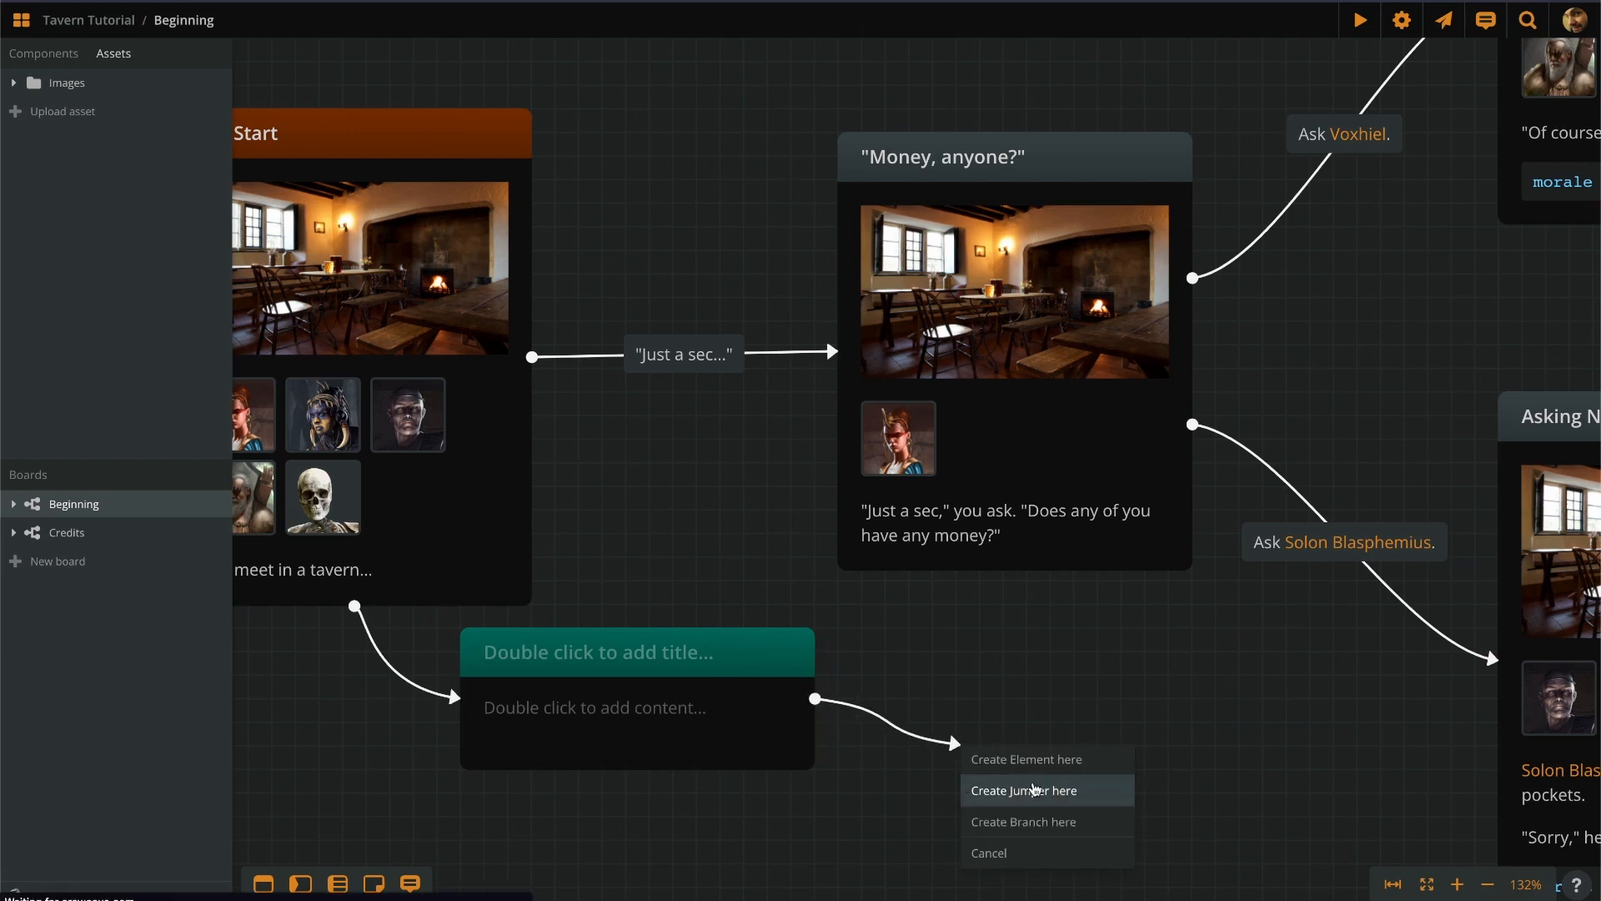
left_click(1055, 790)
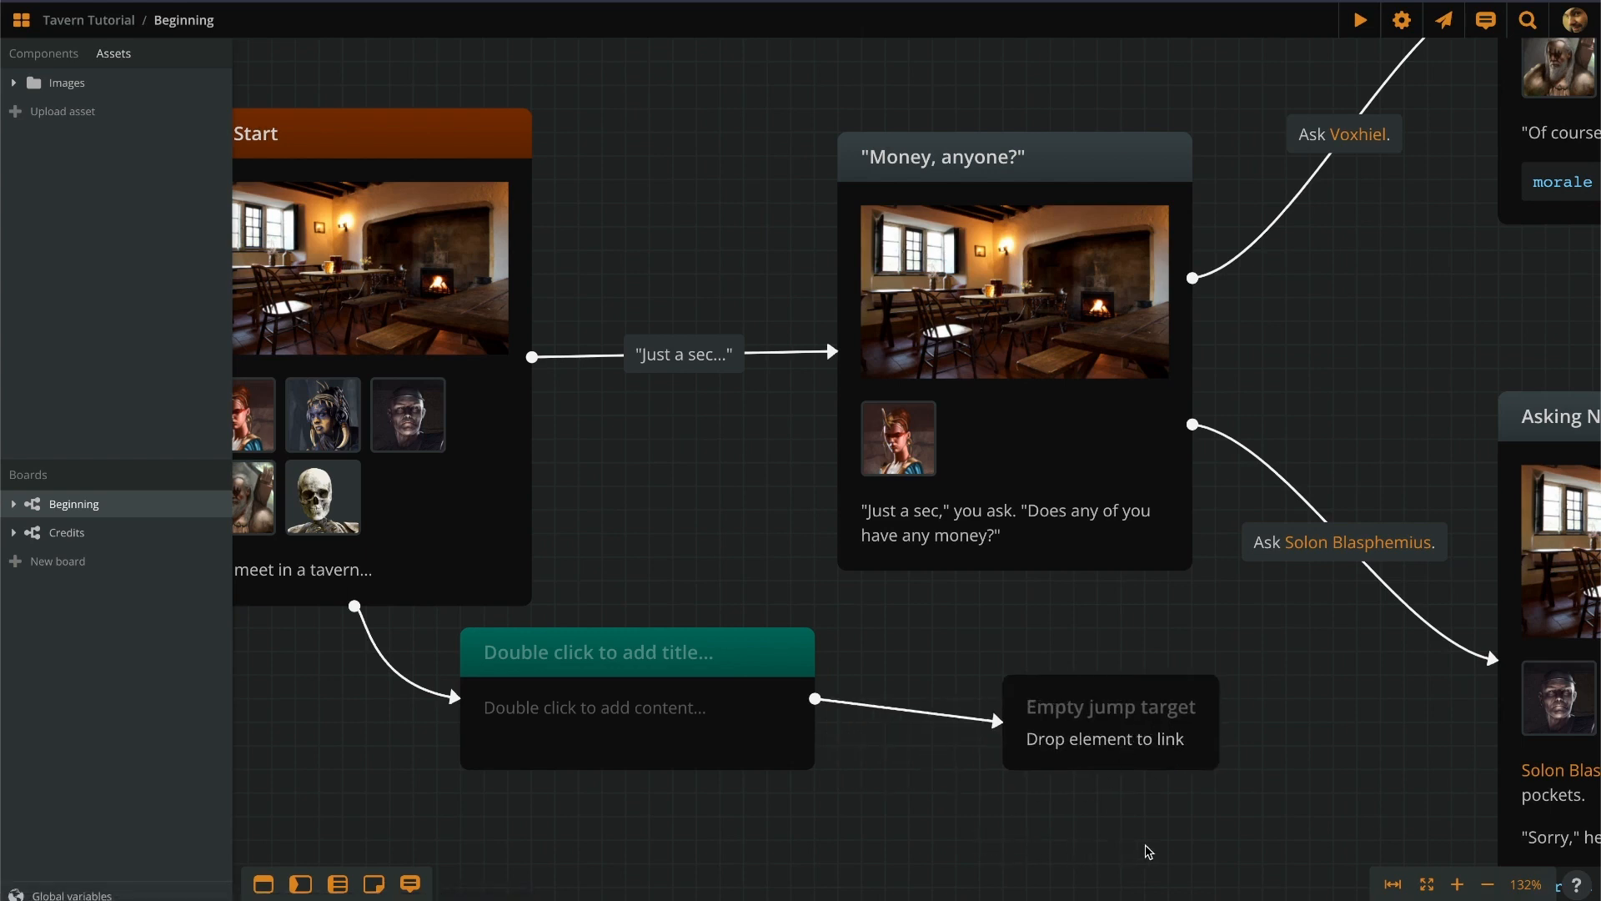
left_click_drag(1145, 844, 745, 719)
key("Delete")
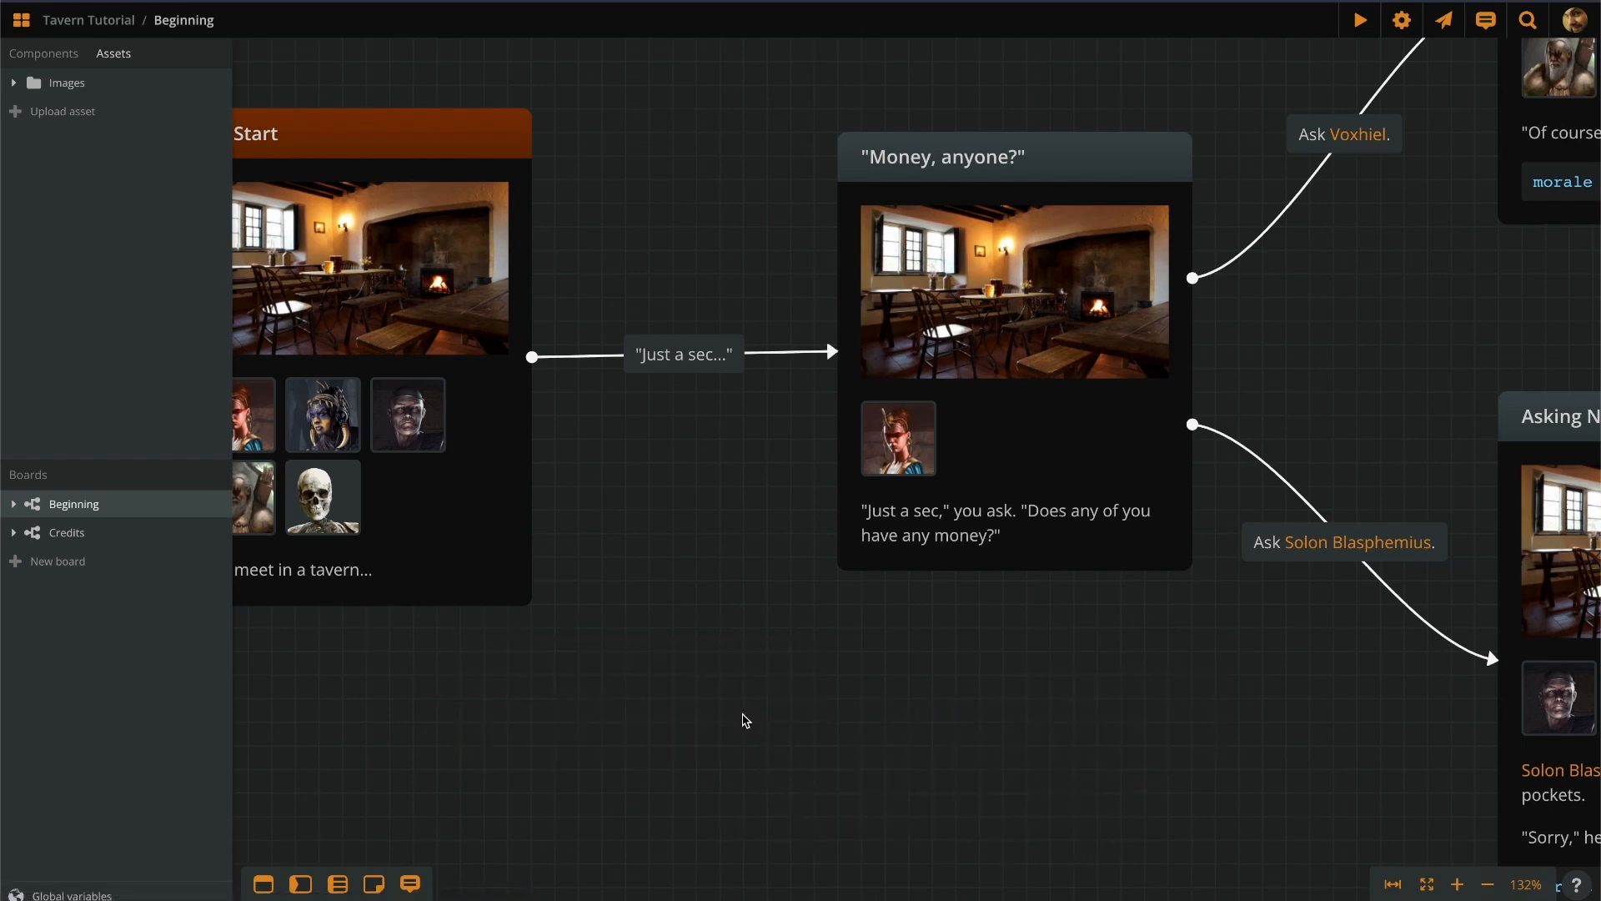
scroll(634, 420, "down", 10)
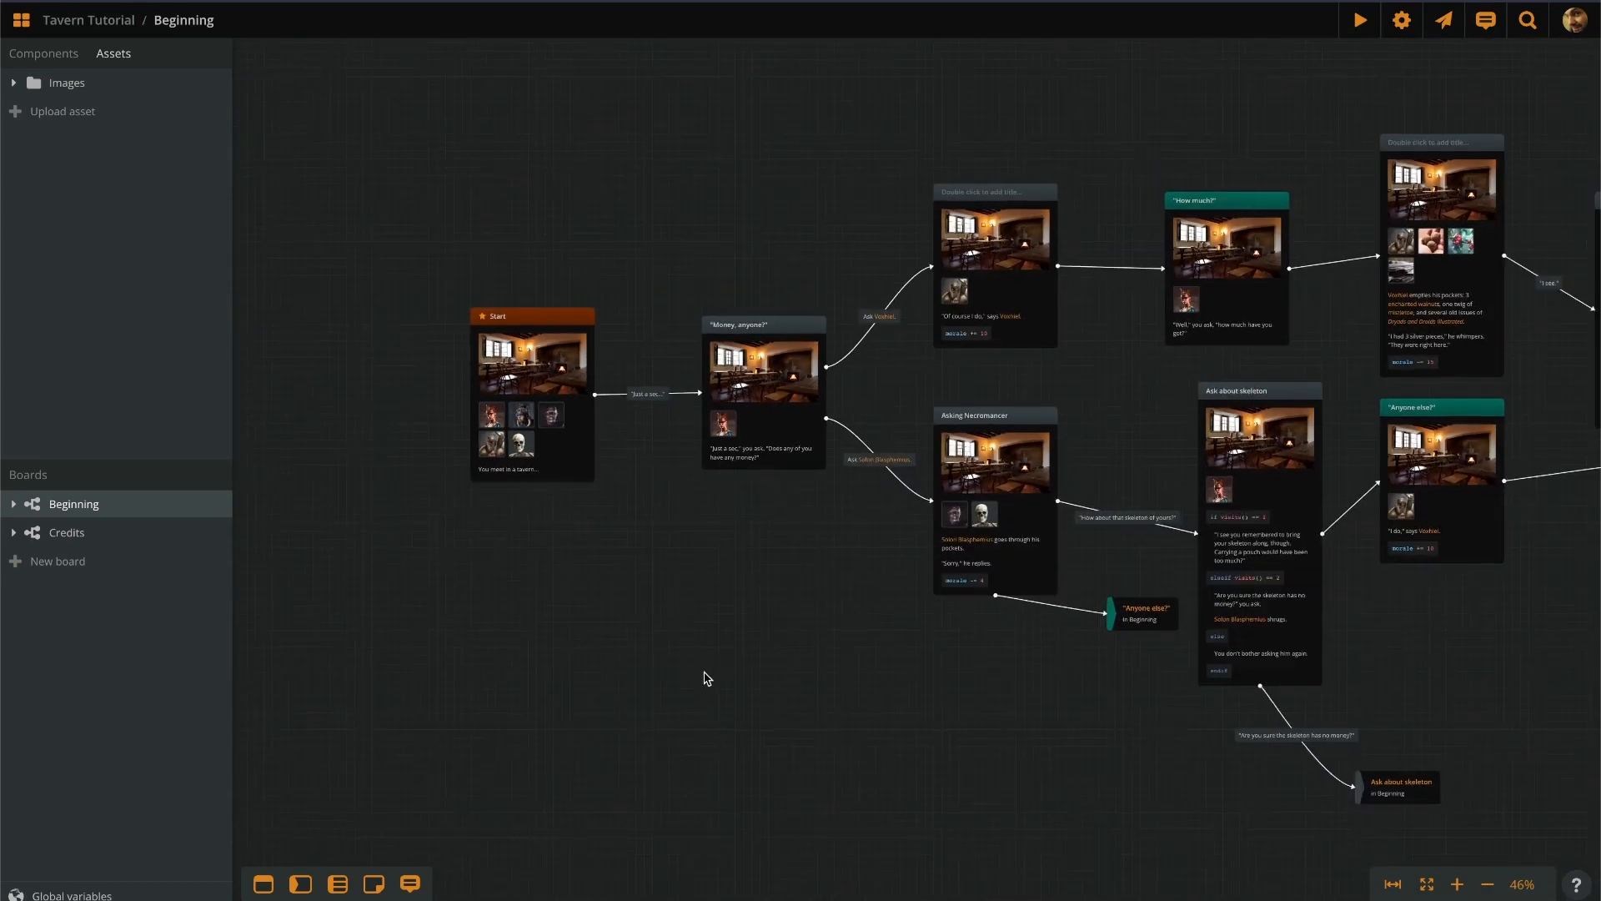
Pan and zoom to 282% on the 'Are you sure the skeleton has no money?' connection label.
left_click_drag(704, 679, 539, 568)
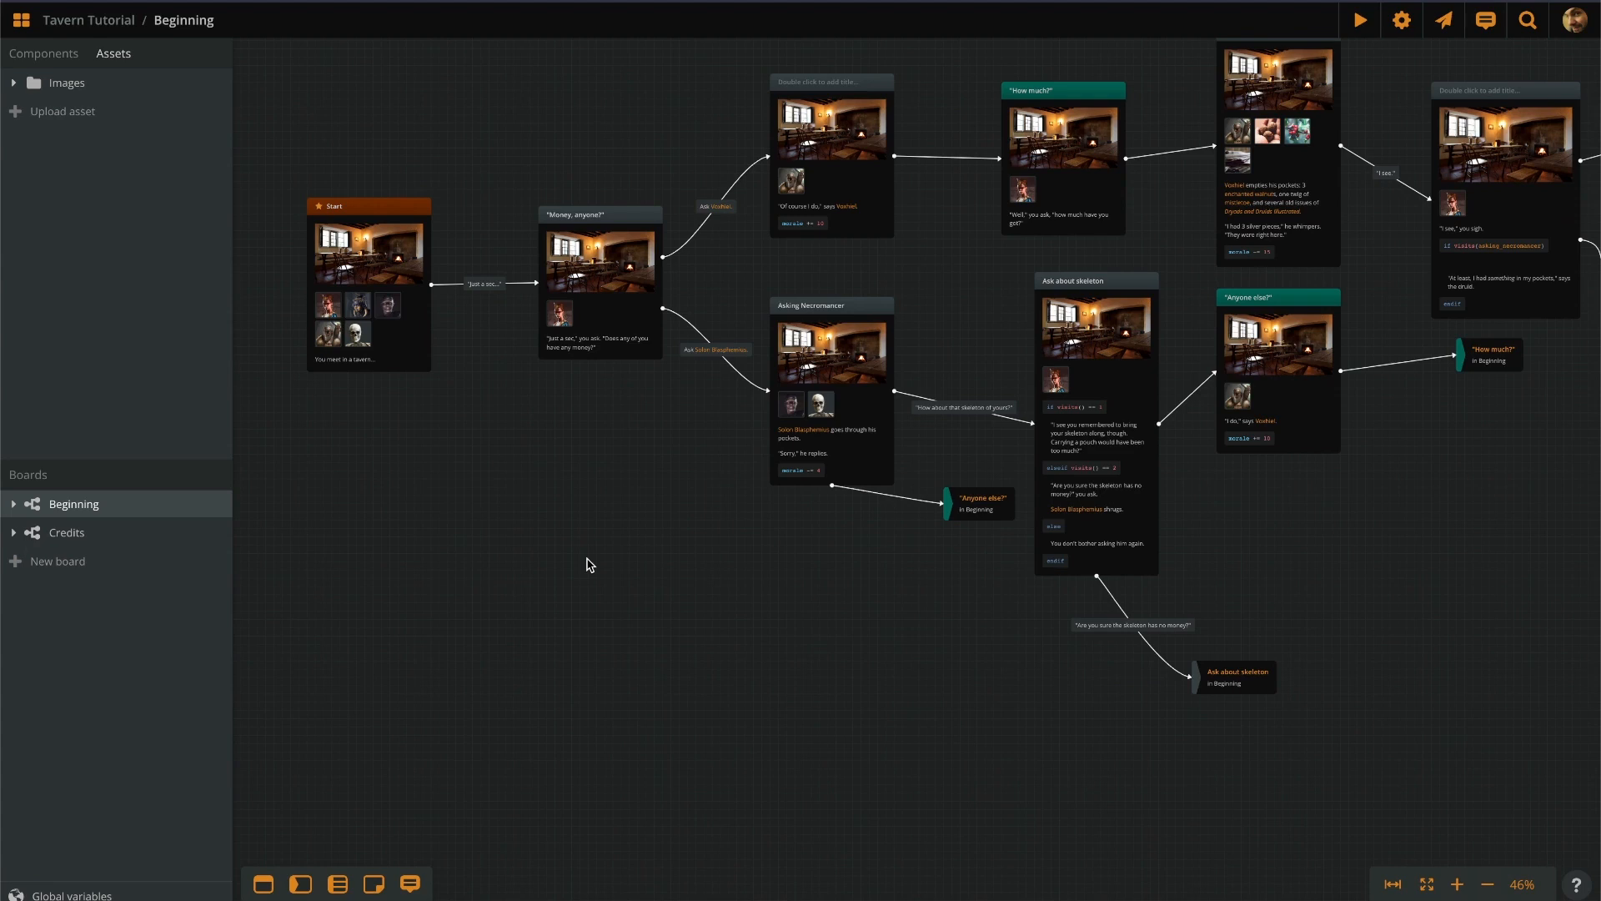
left_click_drag(622, 564, 558, 579)
left_click_drag(771, 624, 470, 597)
scroll(756, 620, "up", 5)
scroll(884, 617, "up", 8)
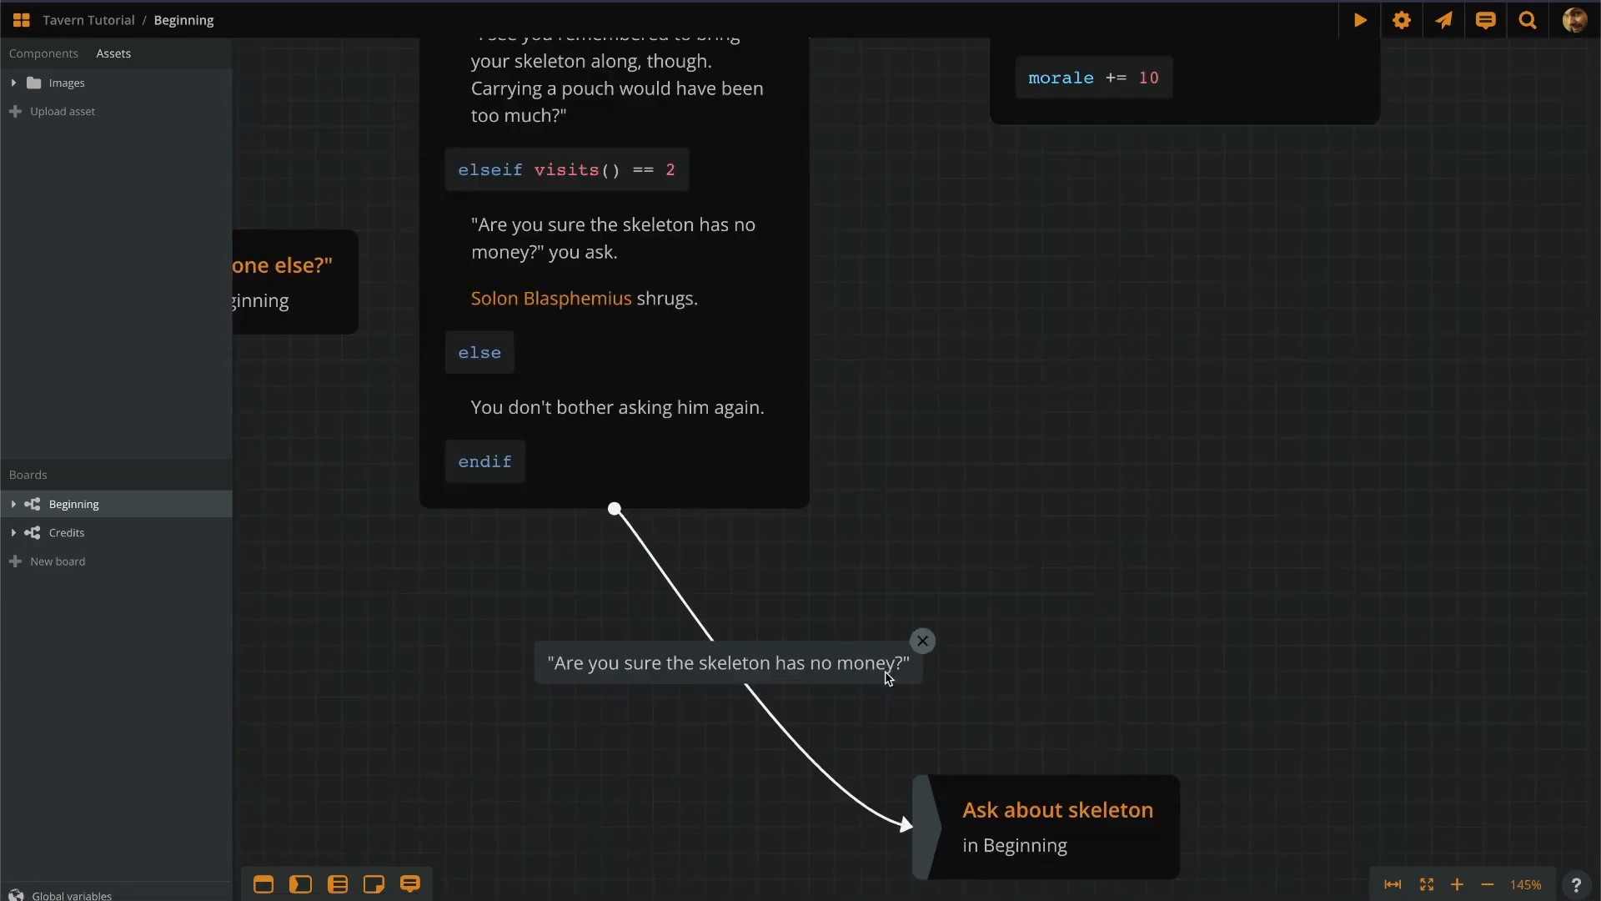
left_click_drag(661, 754, 693, 575)
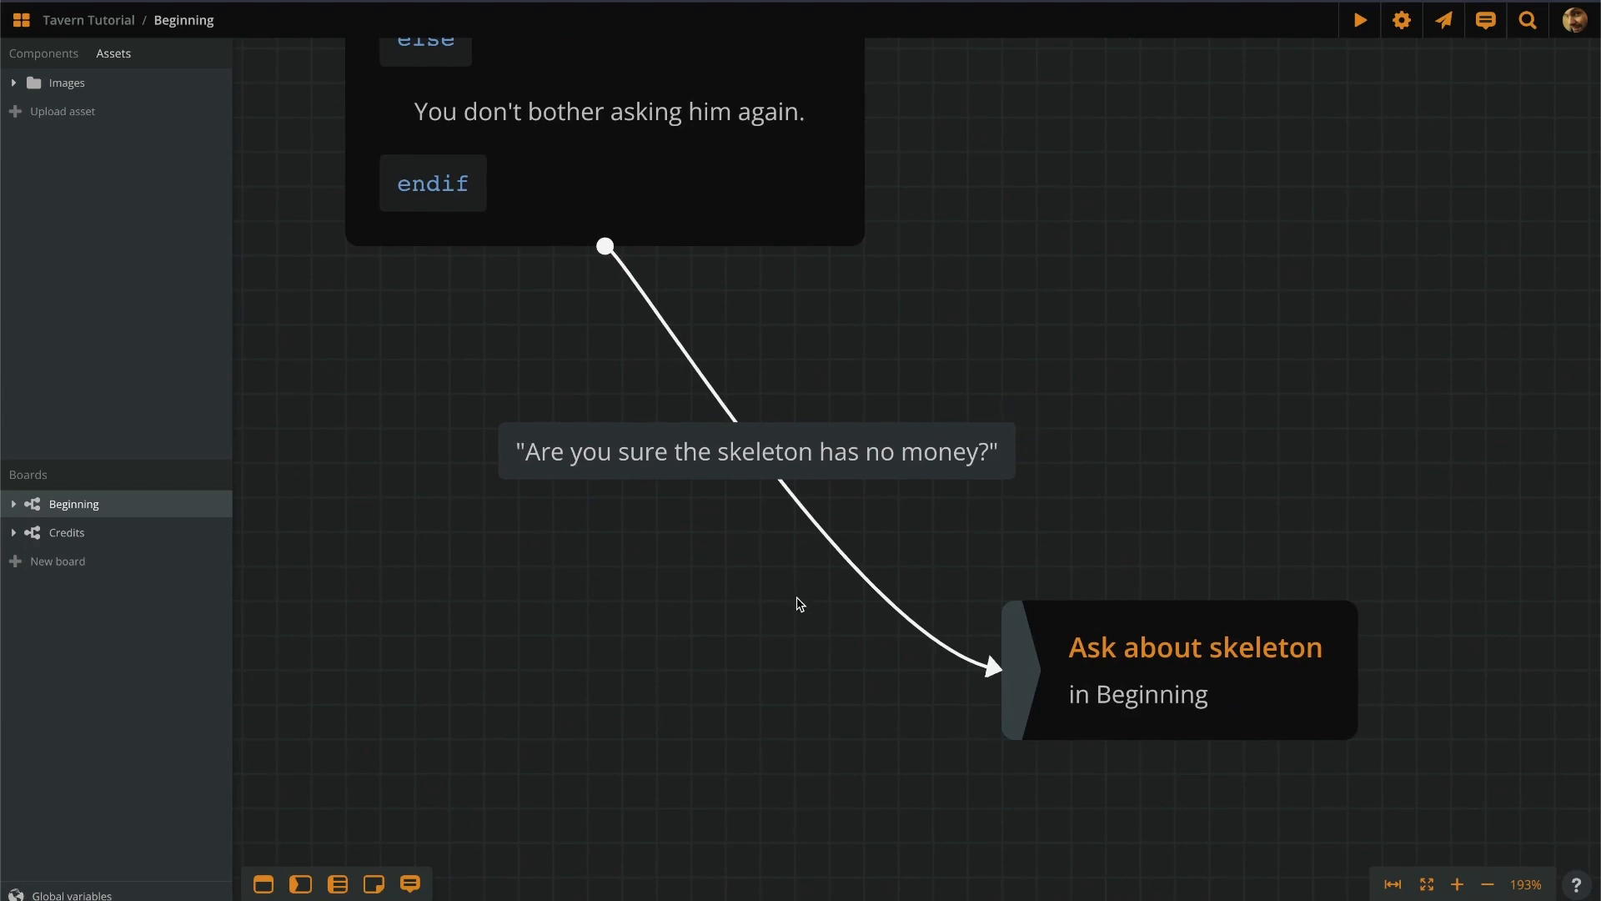
scroll(771, 597, "up", 3)
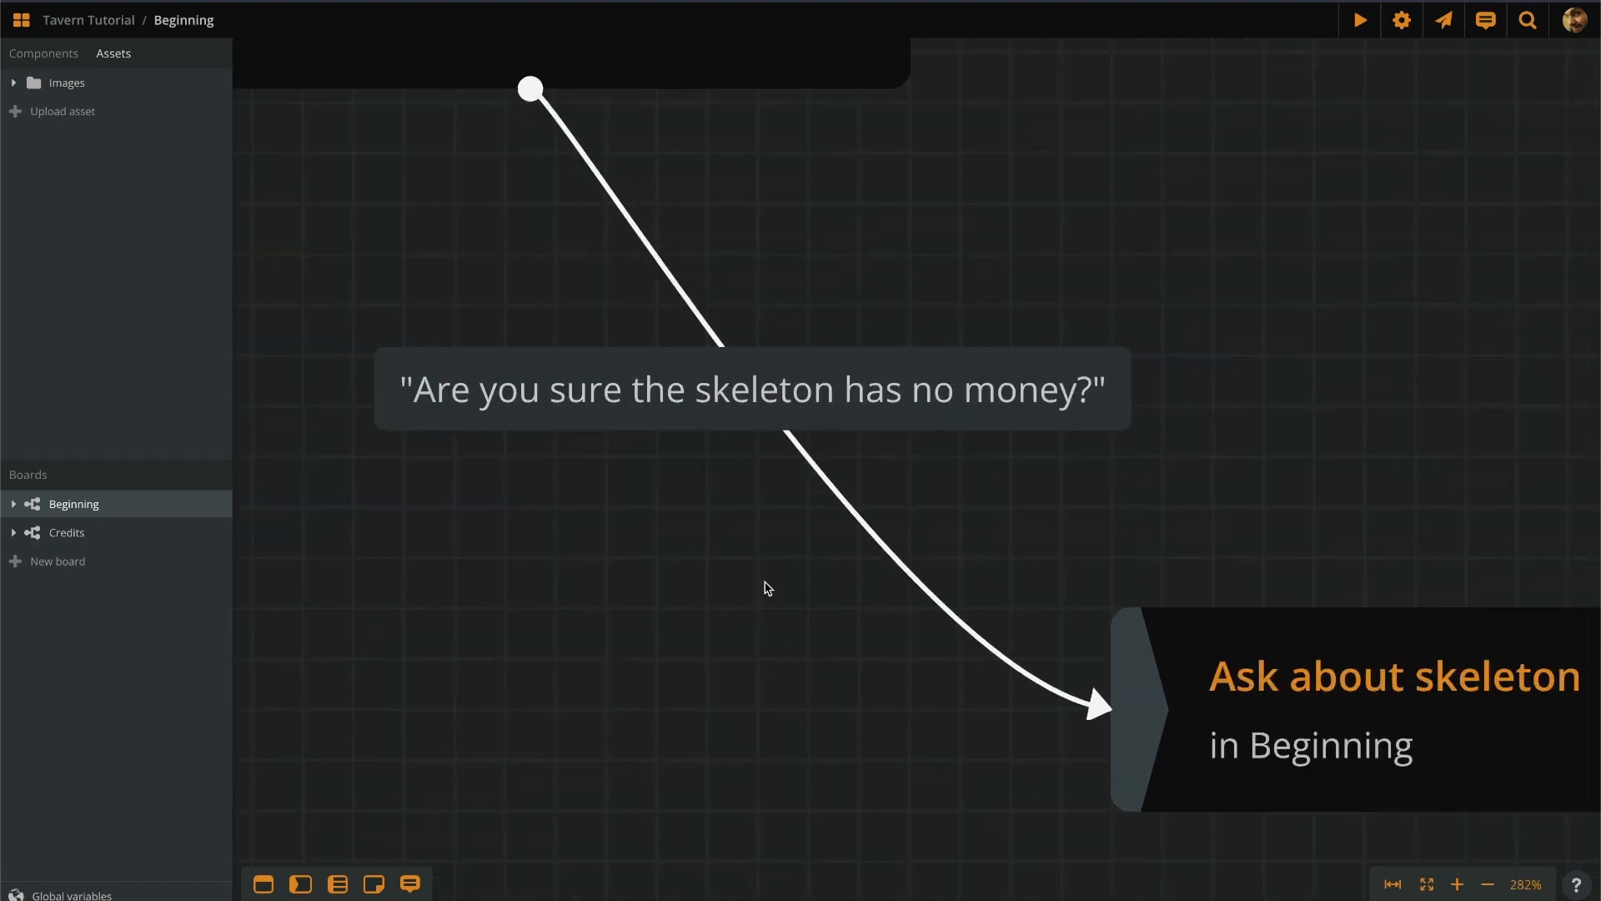
left_click_drag(689, 589, 768, 589)
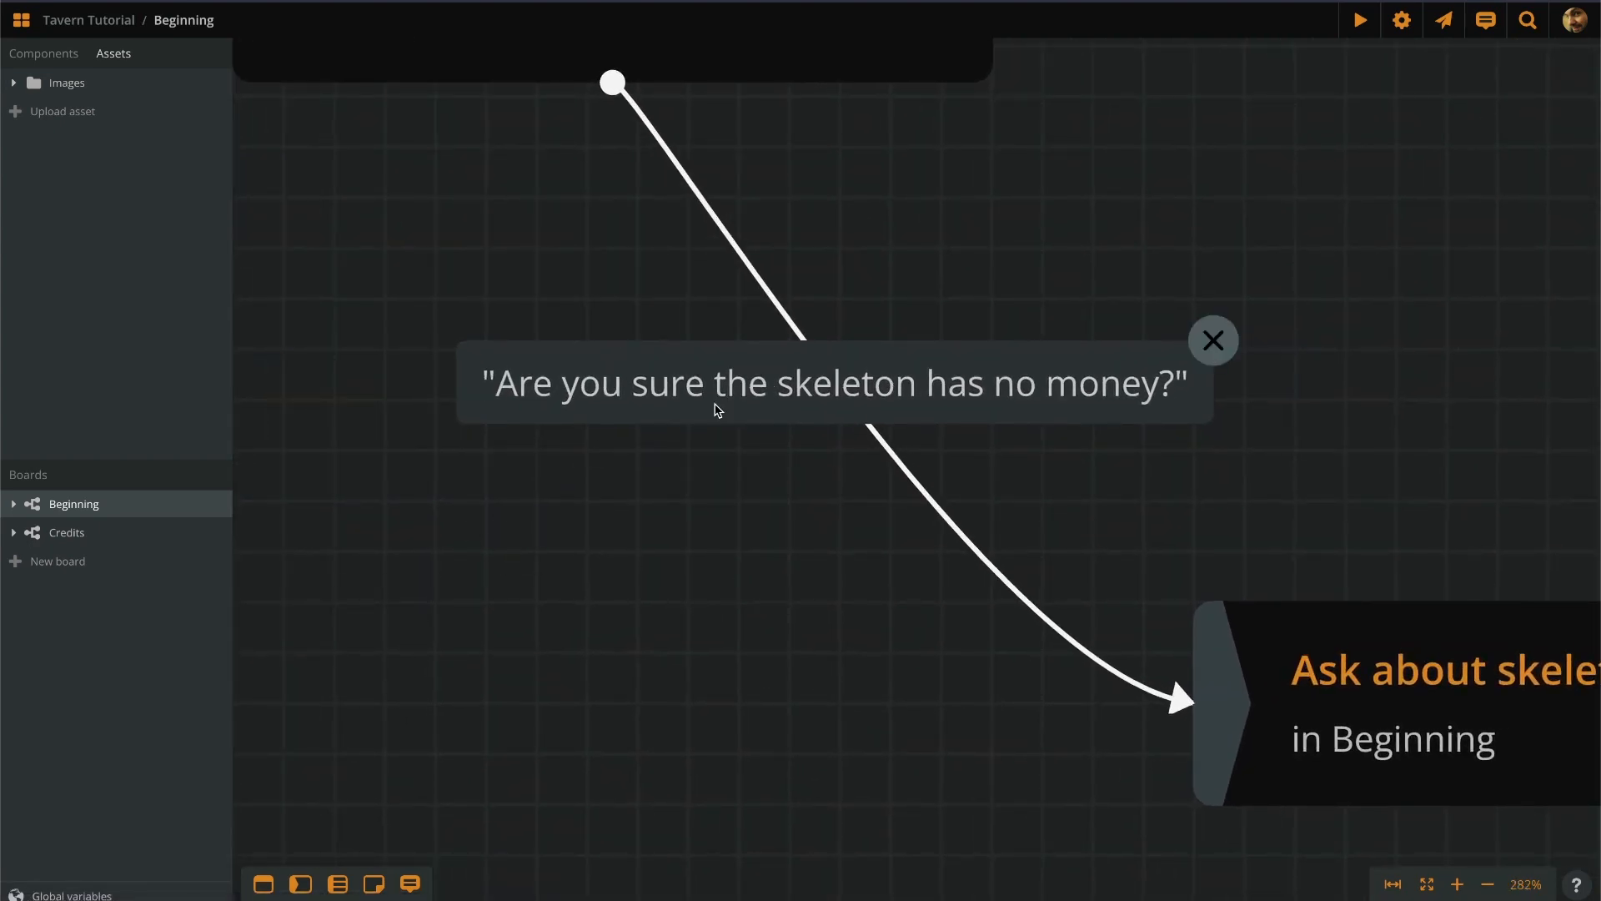
Break the skeleton label after 'Are you' and make the blank middle line an arcscript segment.
left_click(636, 397)
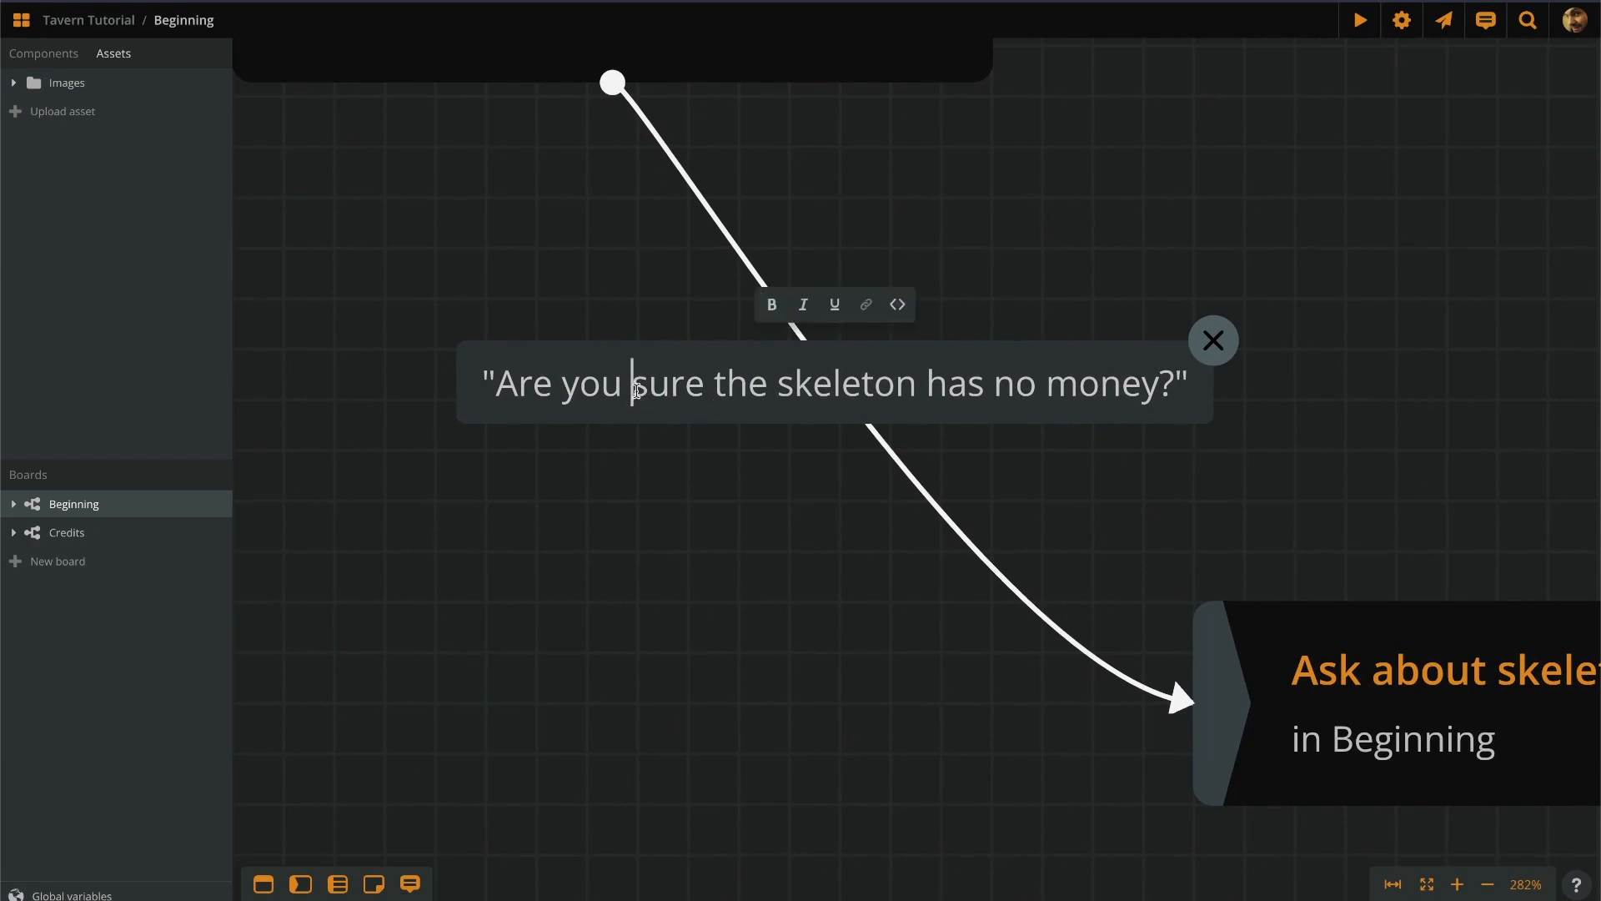
double_click(636, 397)
left_click(637, 397)
key("Return")
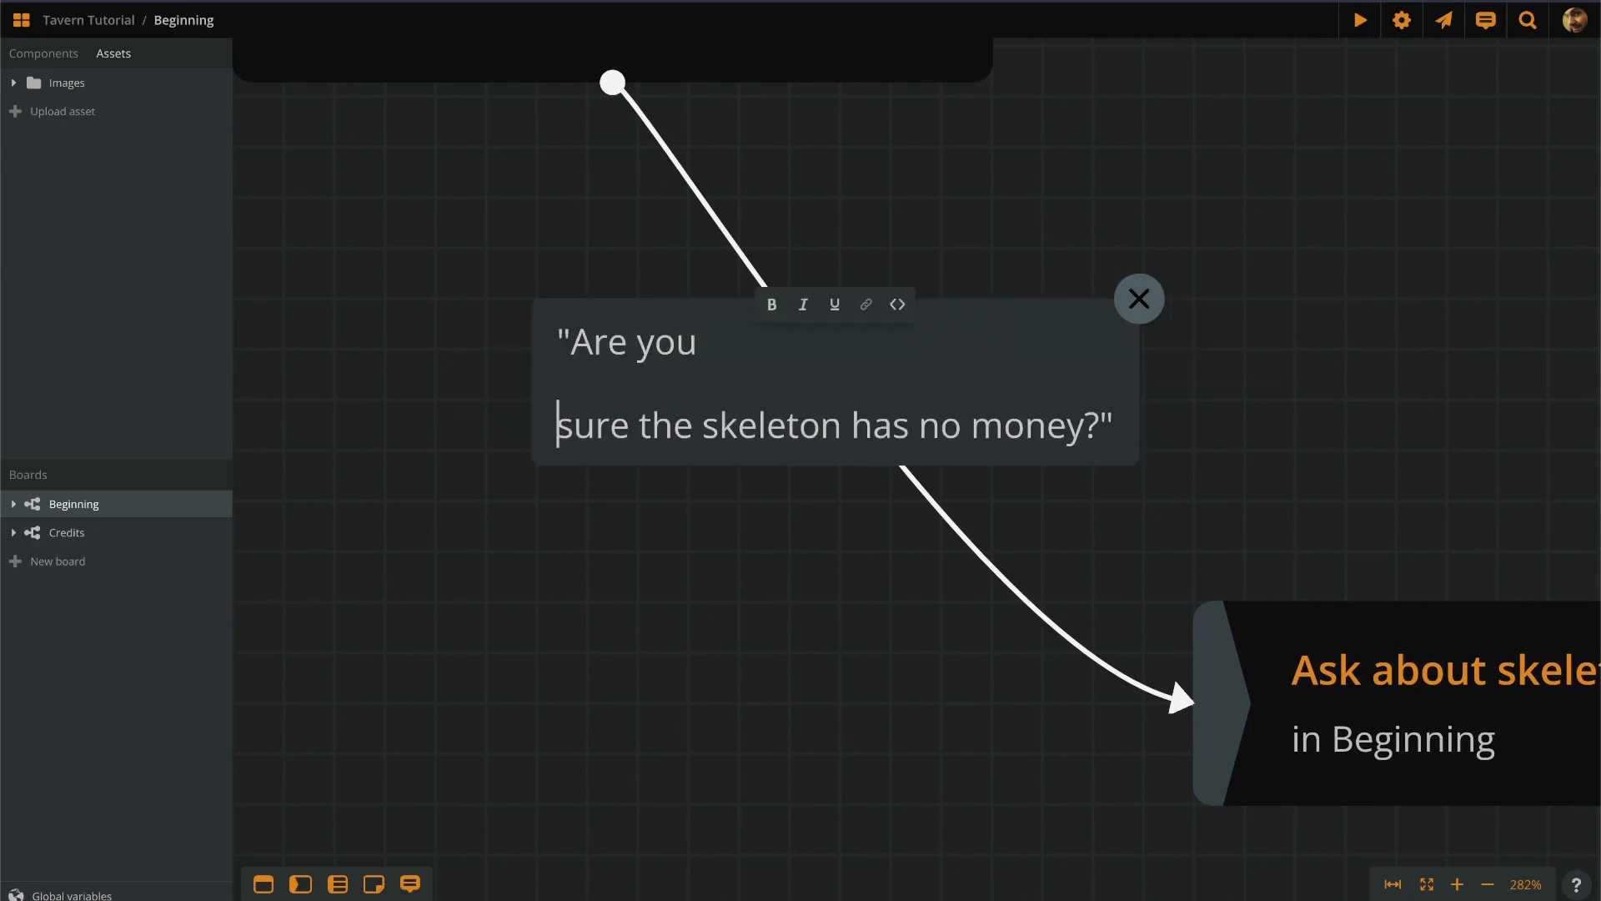
key("Return")
left_click(558, 382)
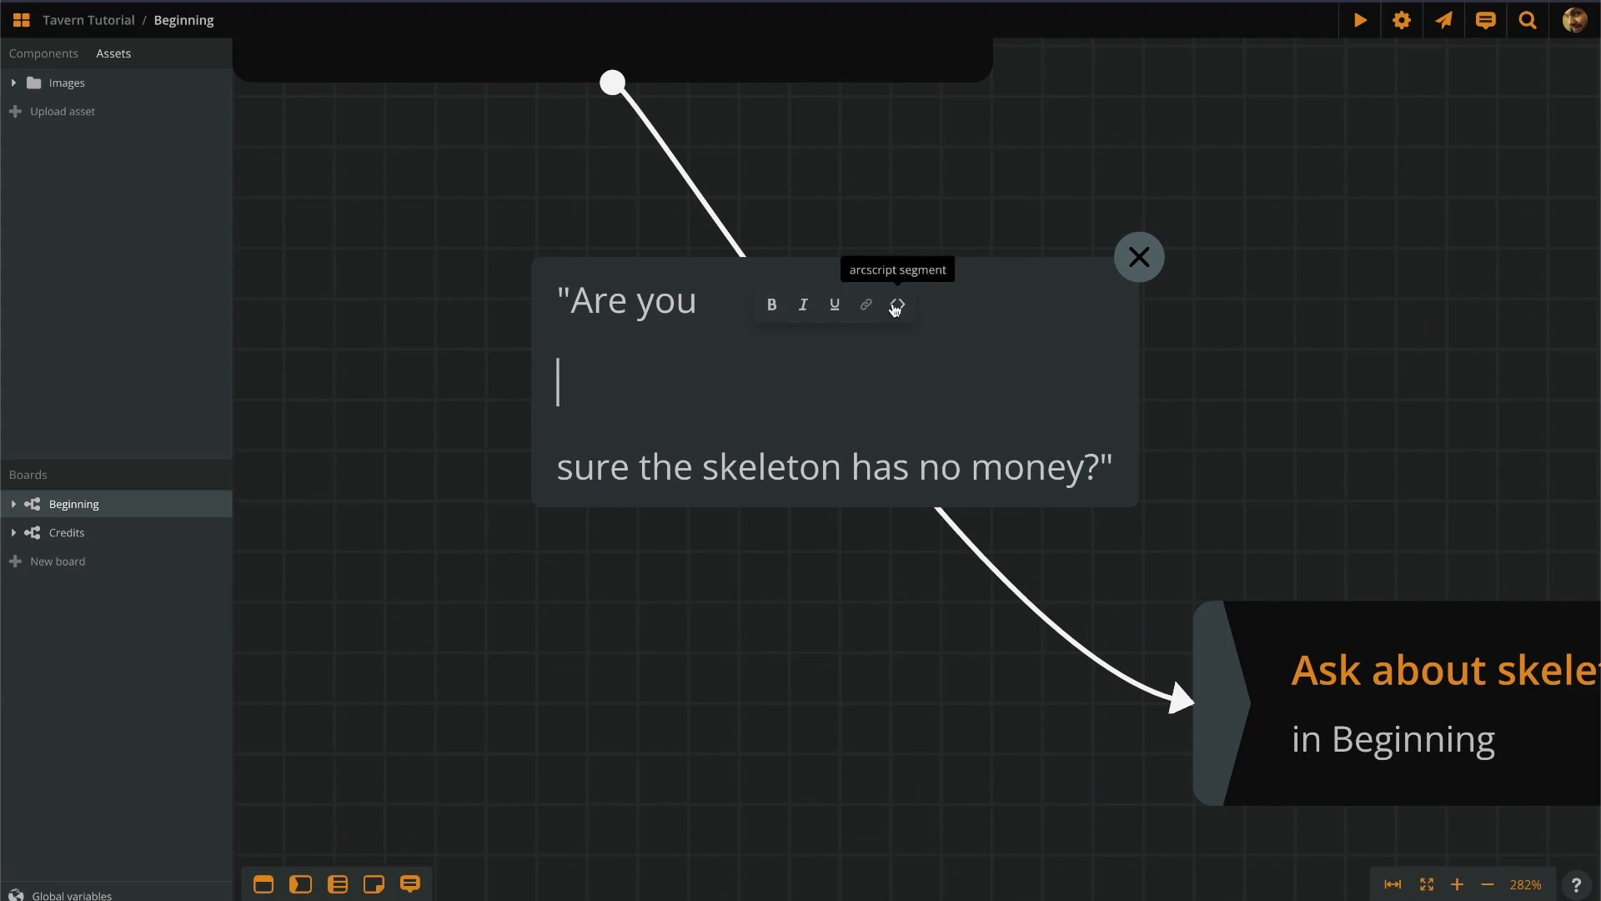
left_click(897, 307)
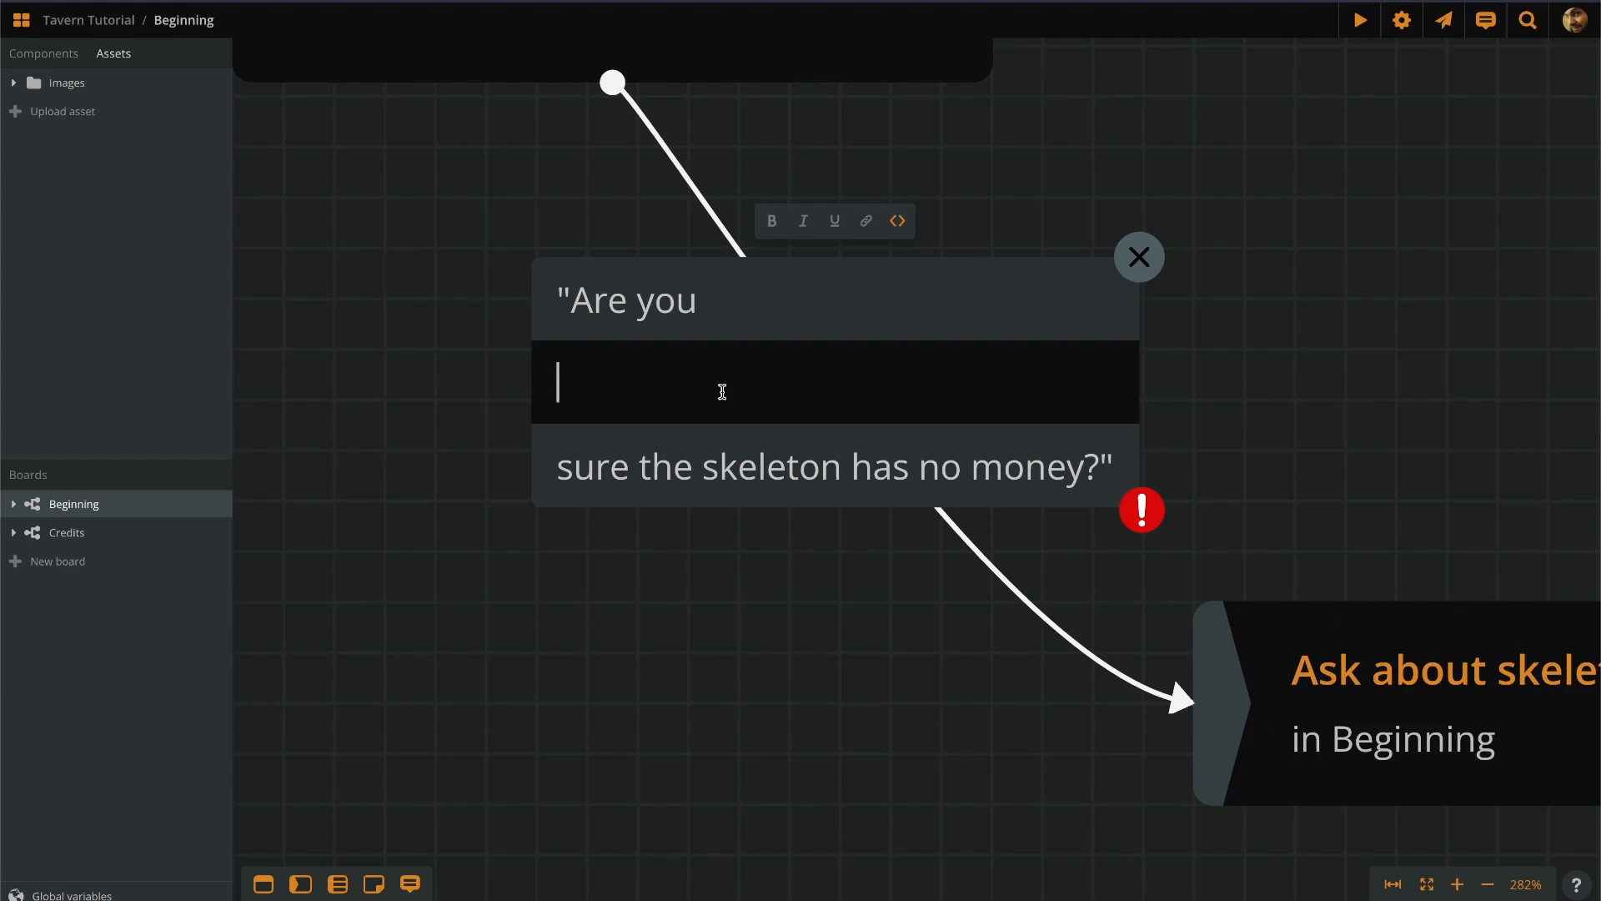
Write the condition if visits(ask_about_skeleton) > 1 in the code segment.
type("if visx")
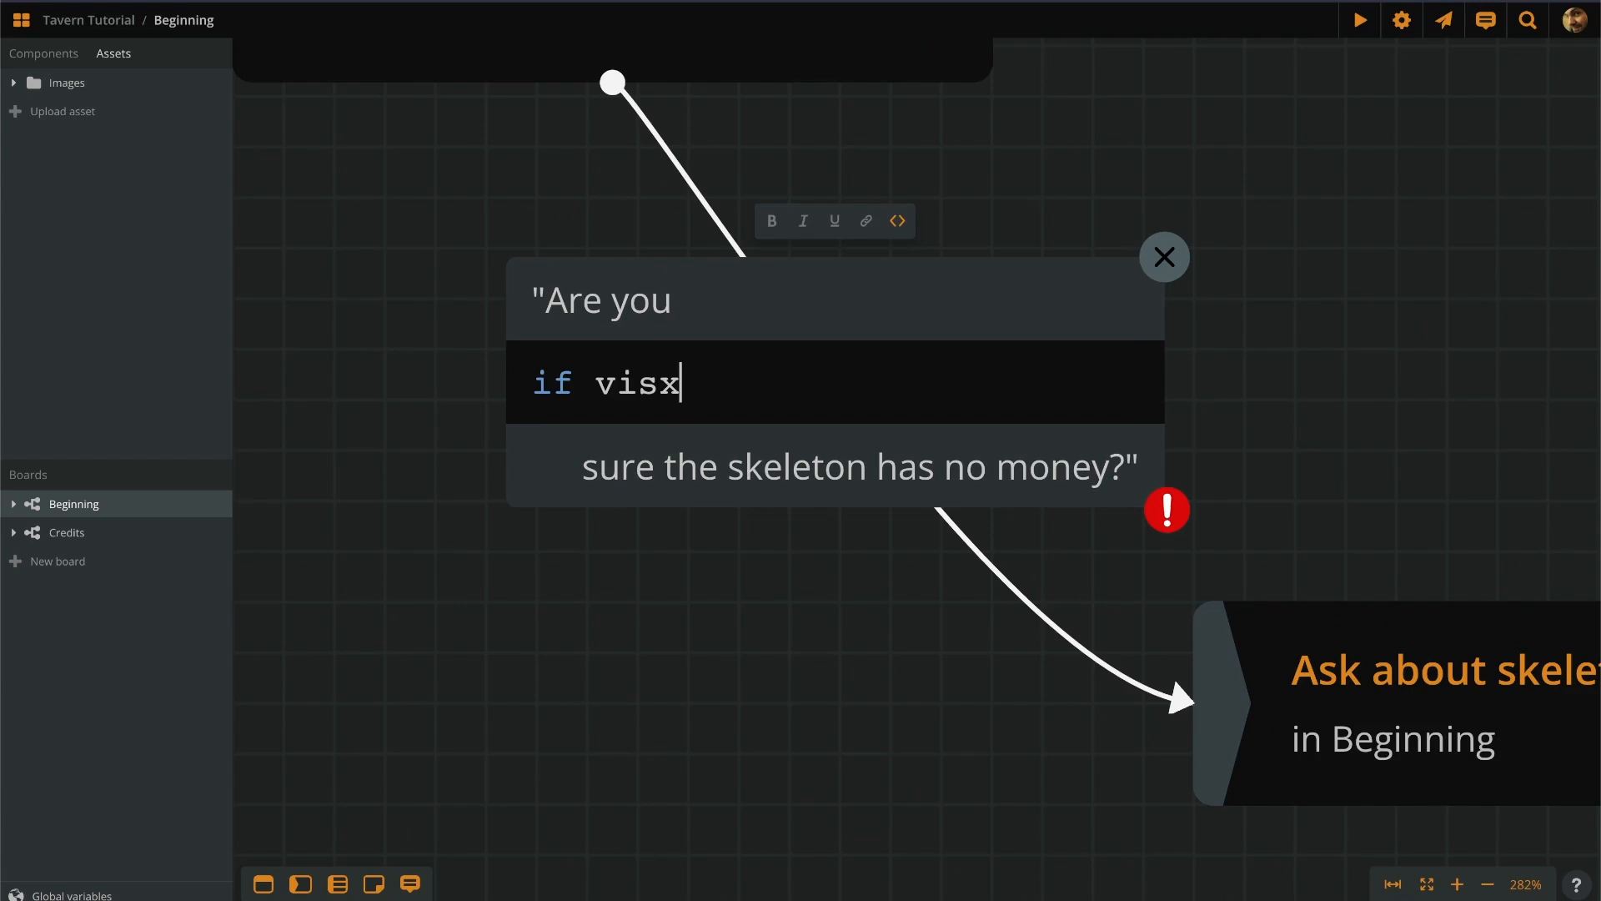
key("BackSpace")
type("its(")
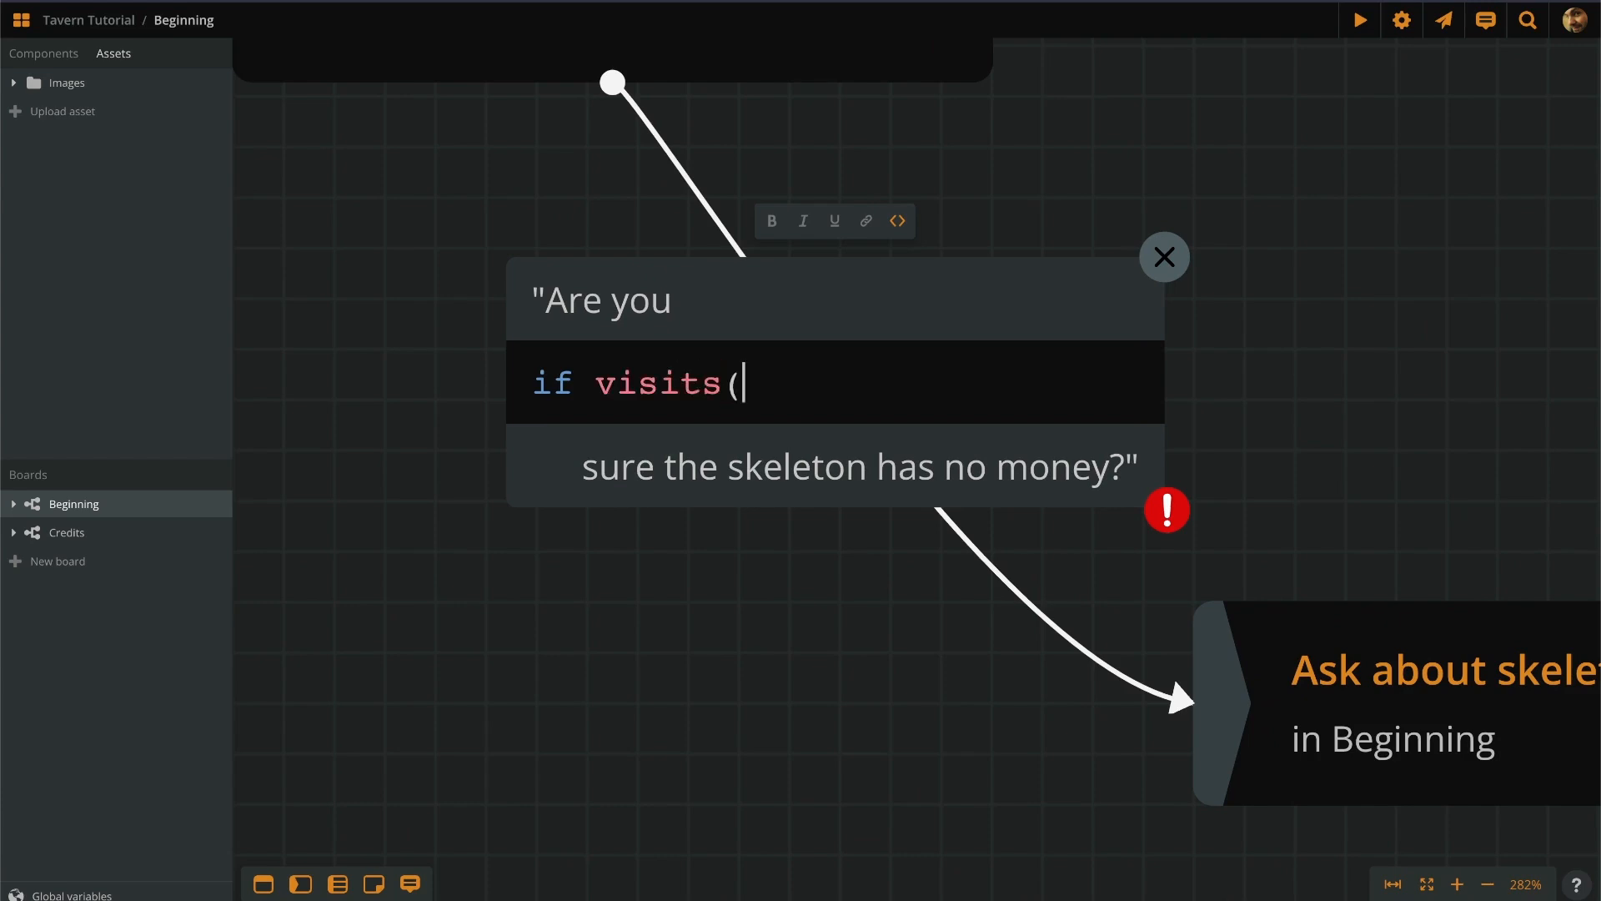
type("@ask")
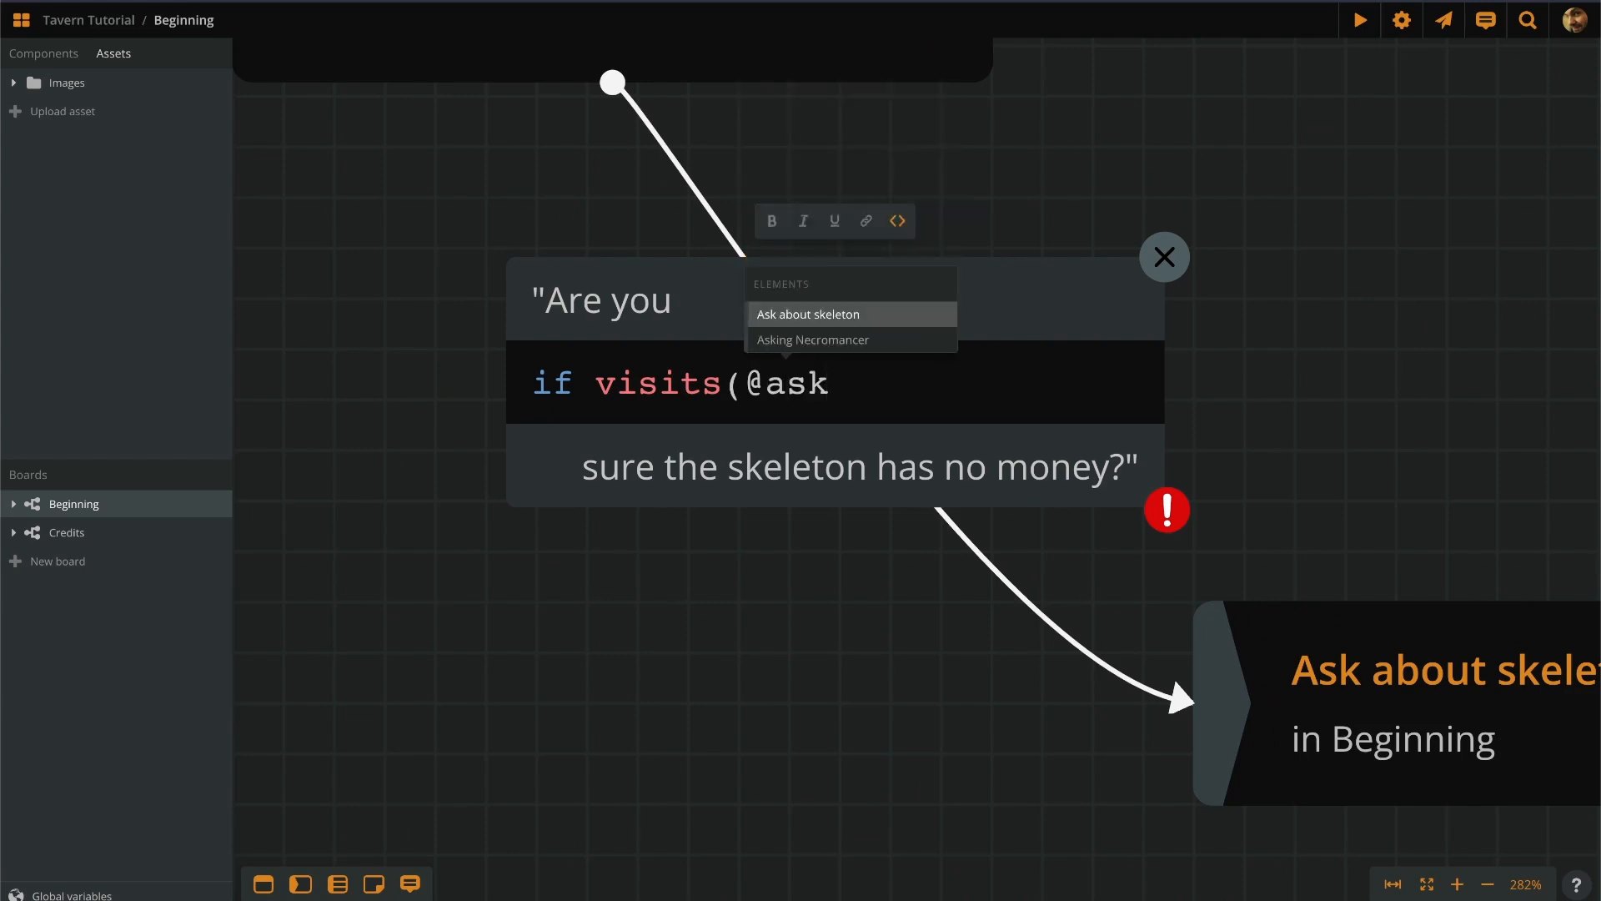
key("Return")
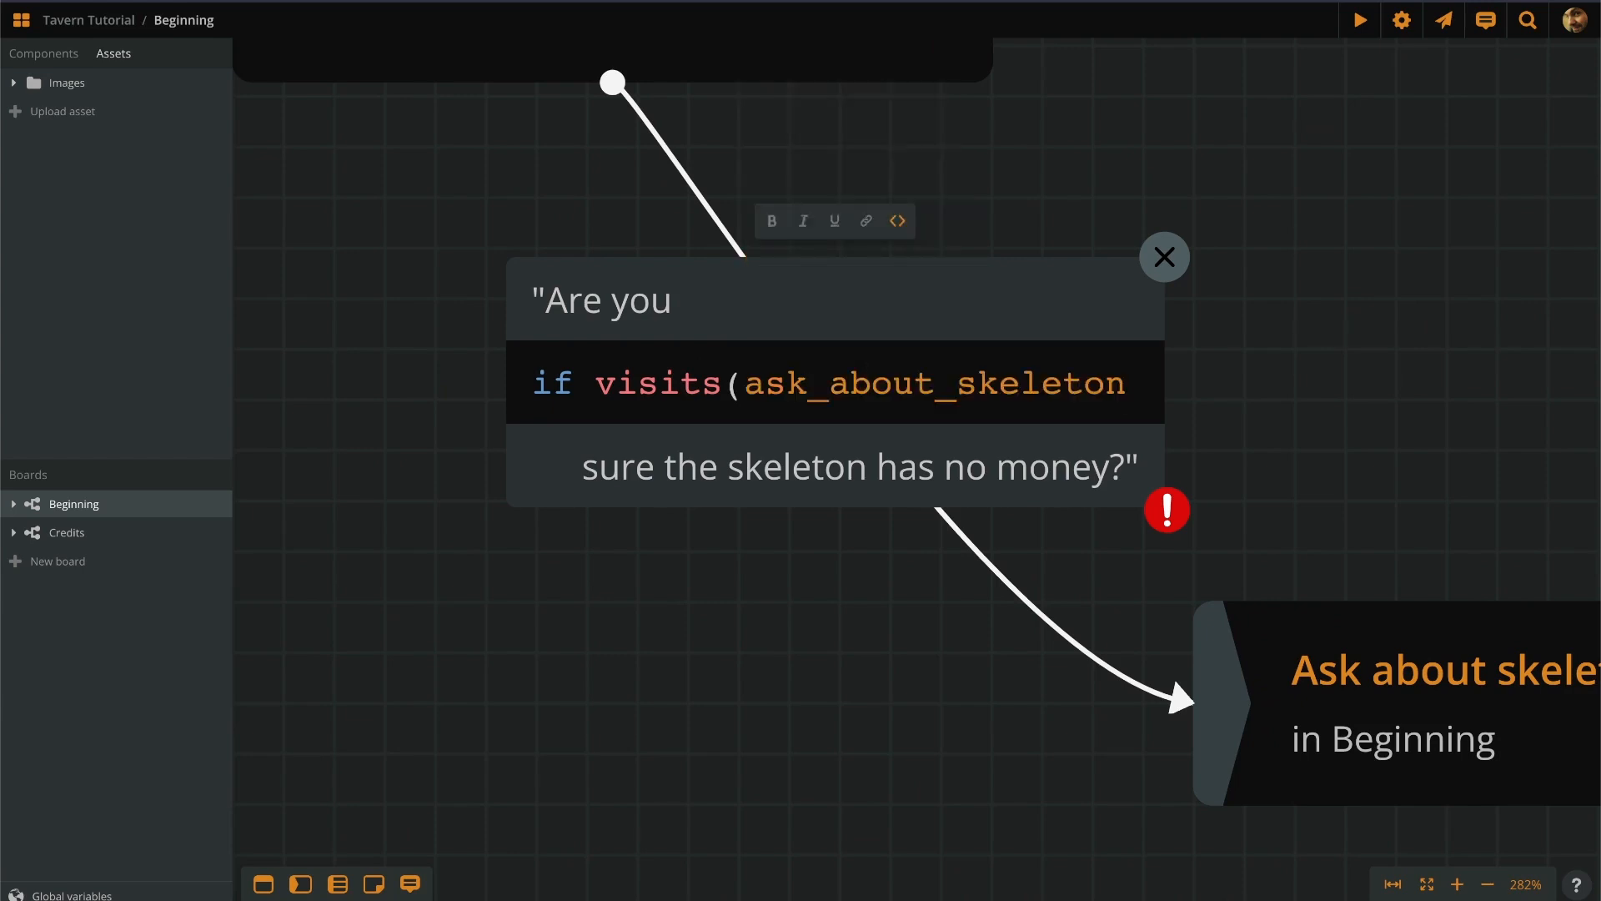
type(")")
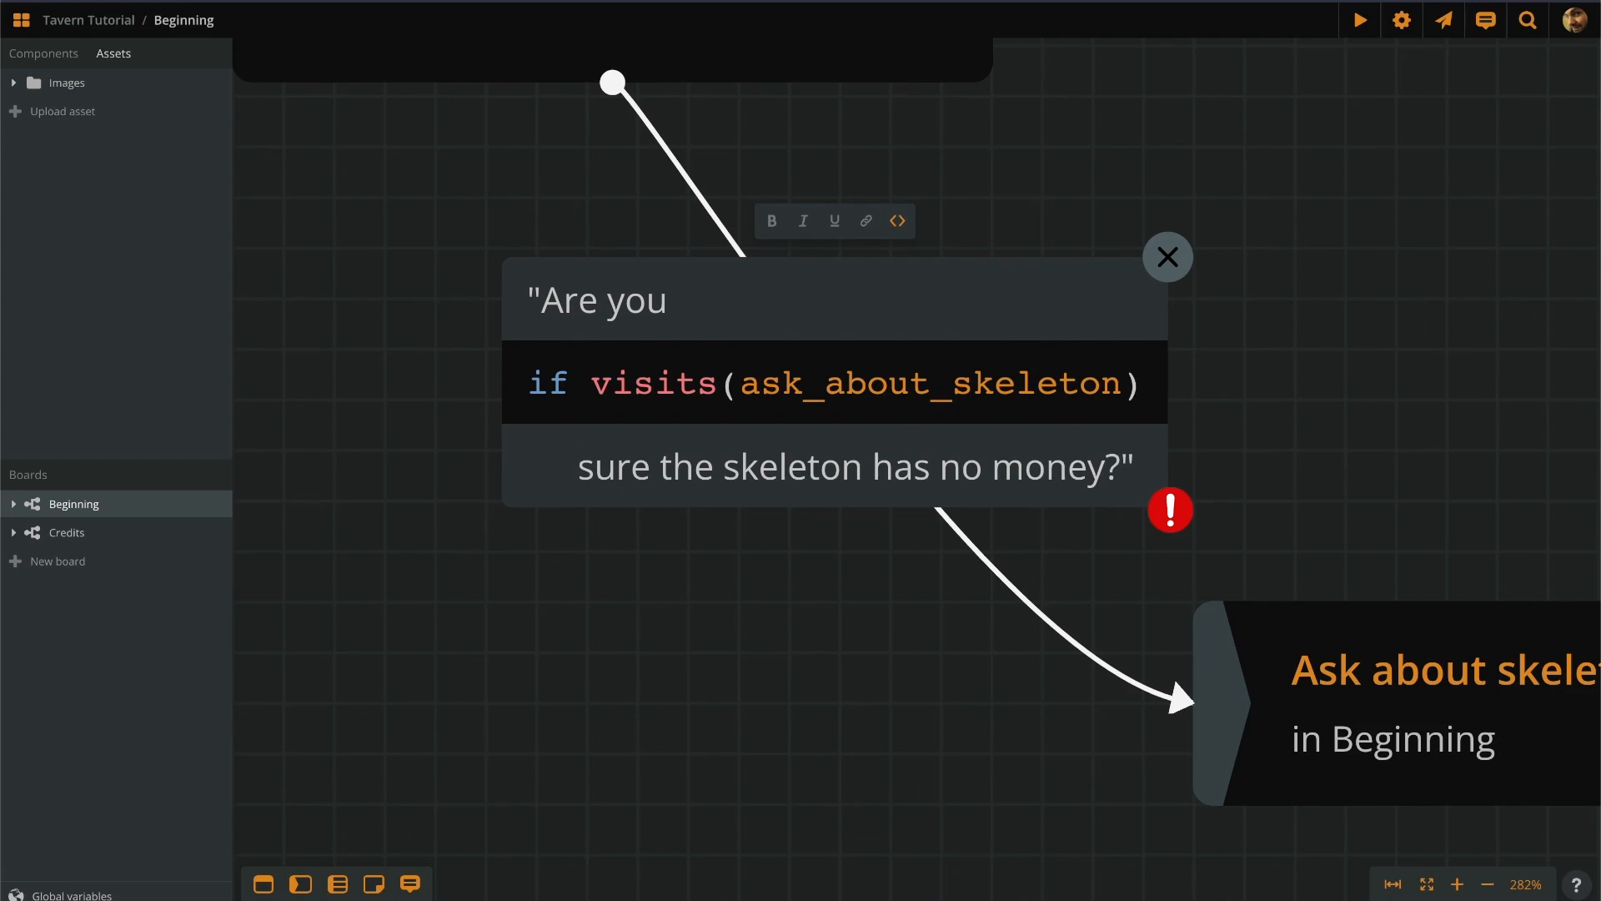
type(" > 1")
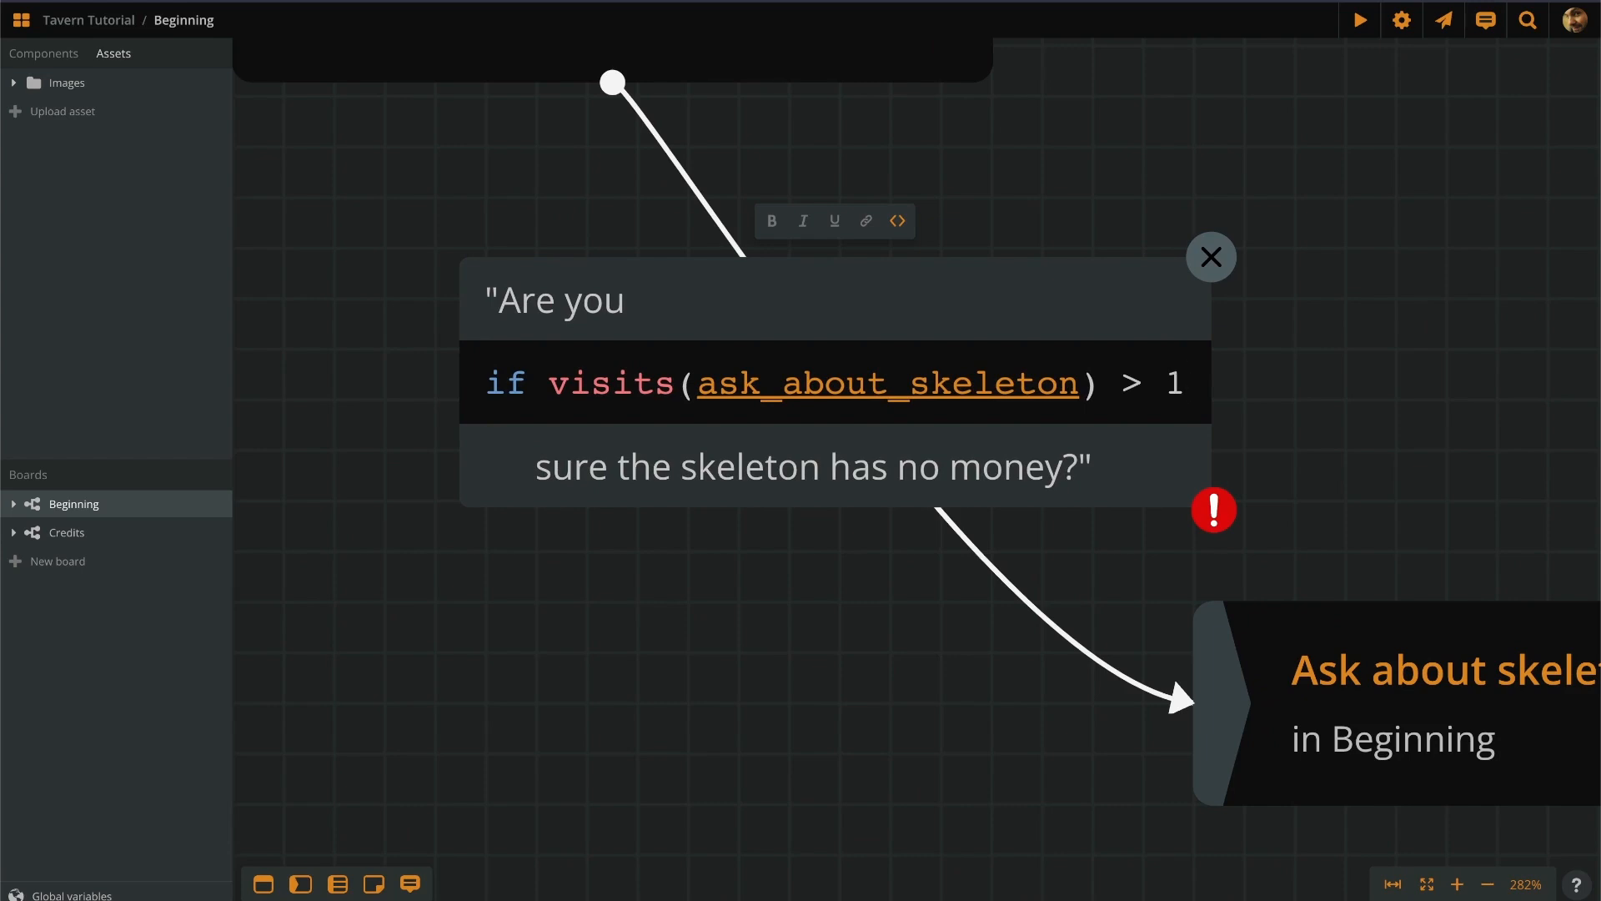
Add 'absolutely' under the condition and close the block with an endif code line.
key("Return")
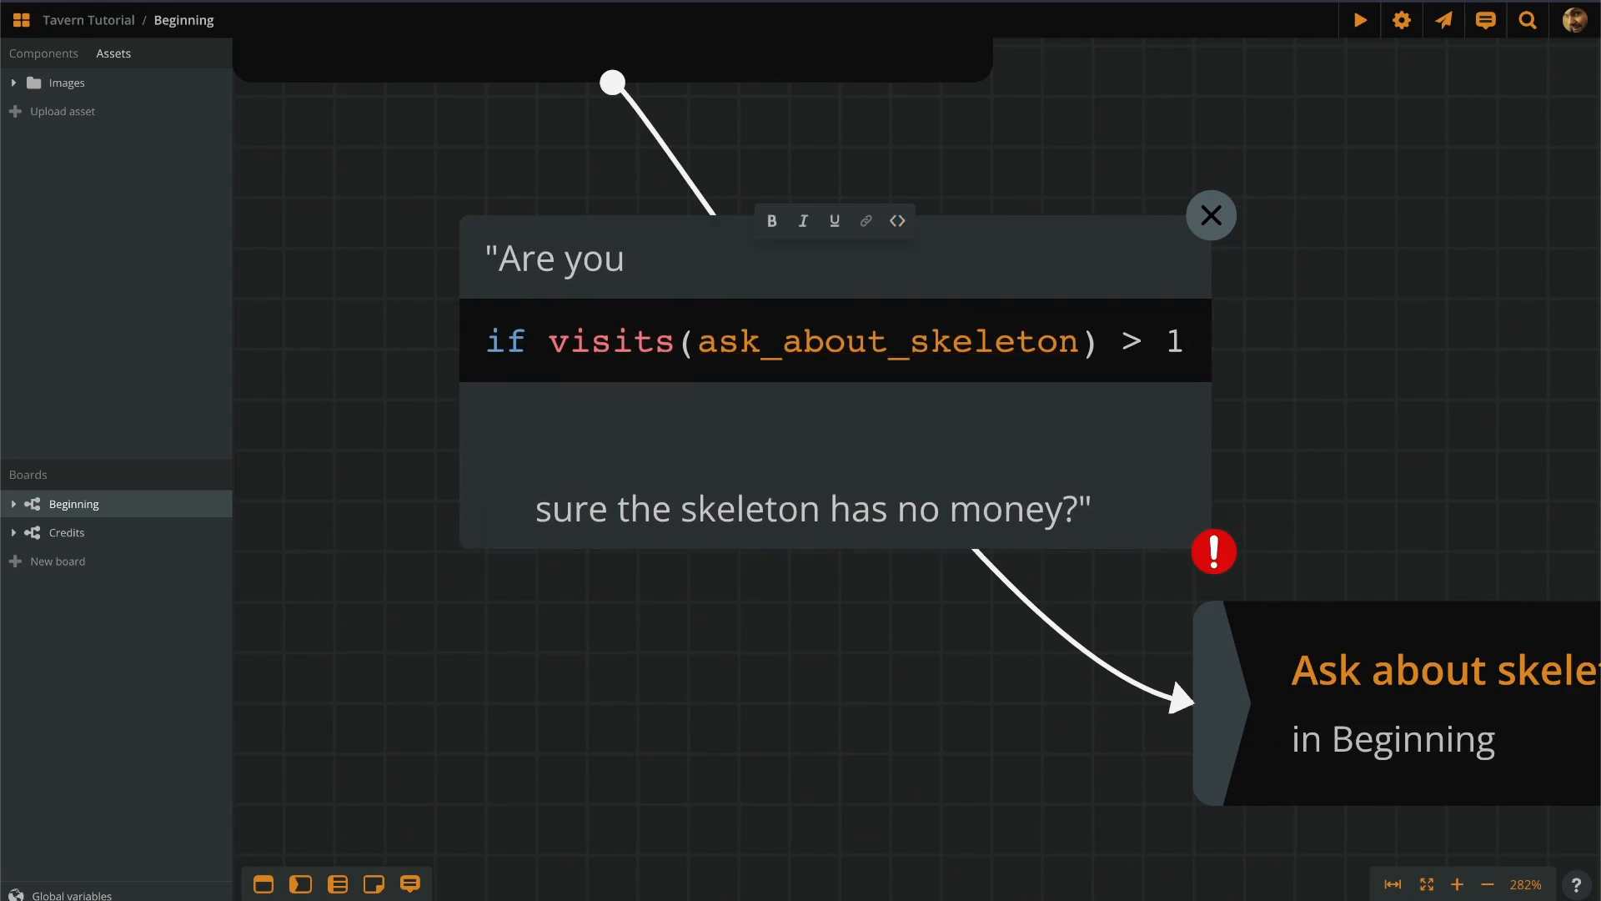
type("absolutely")
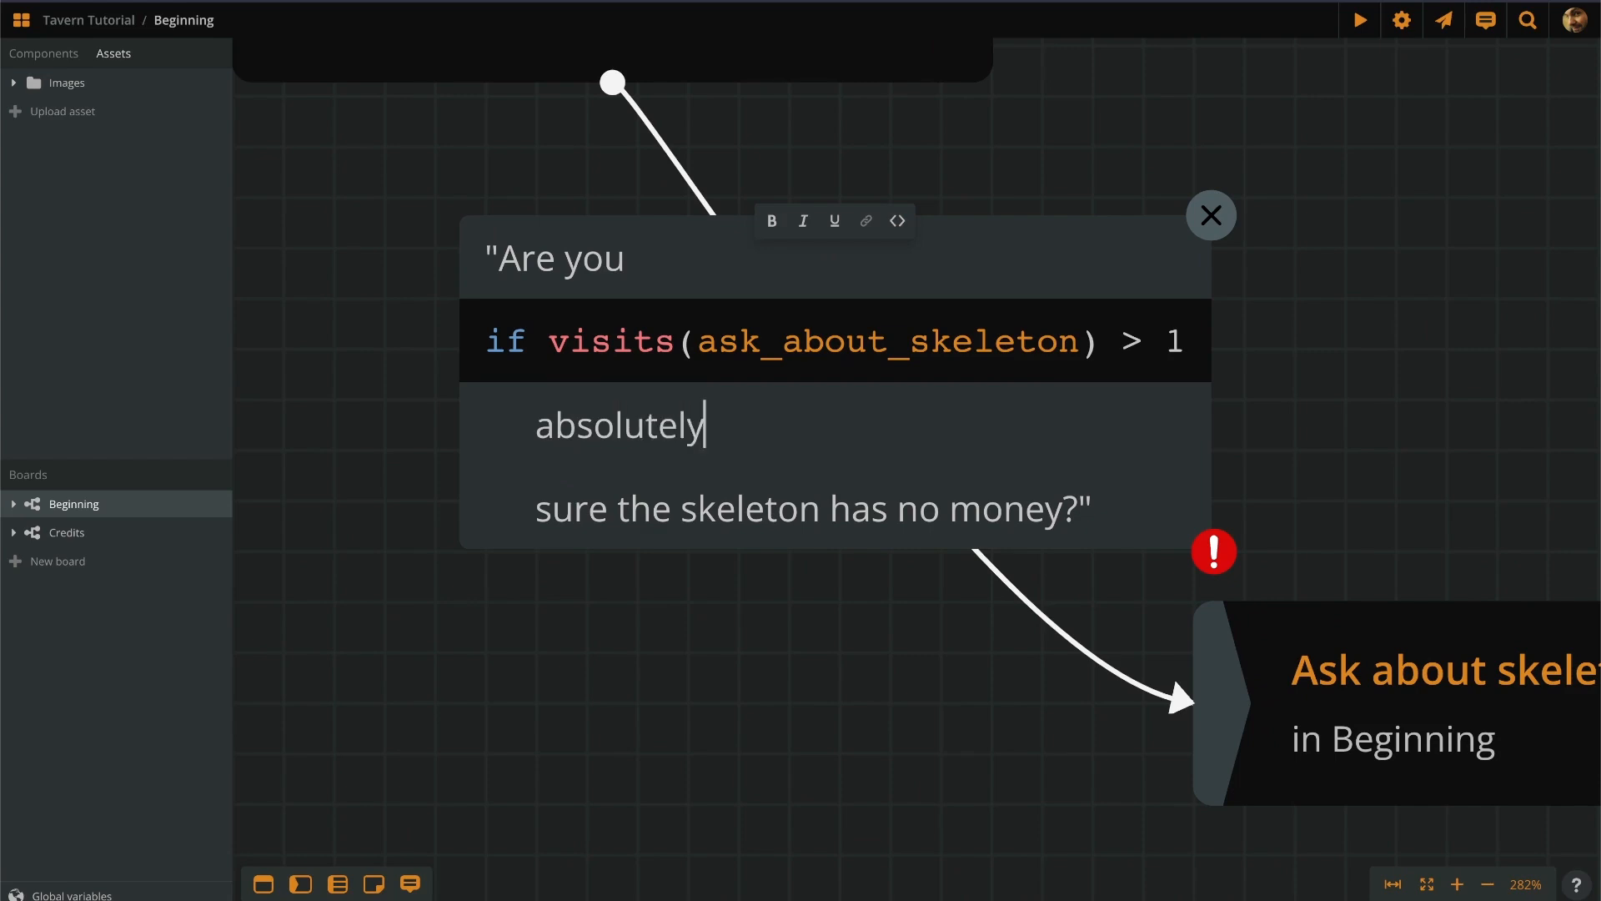
key("Return")
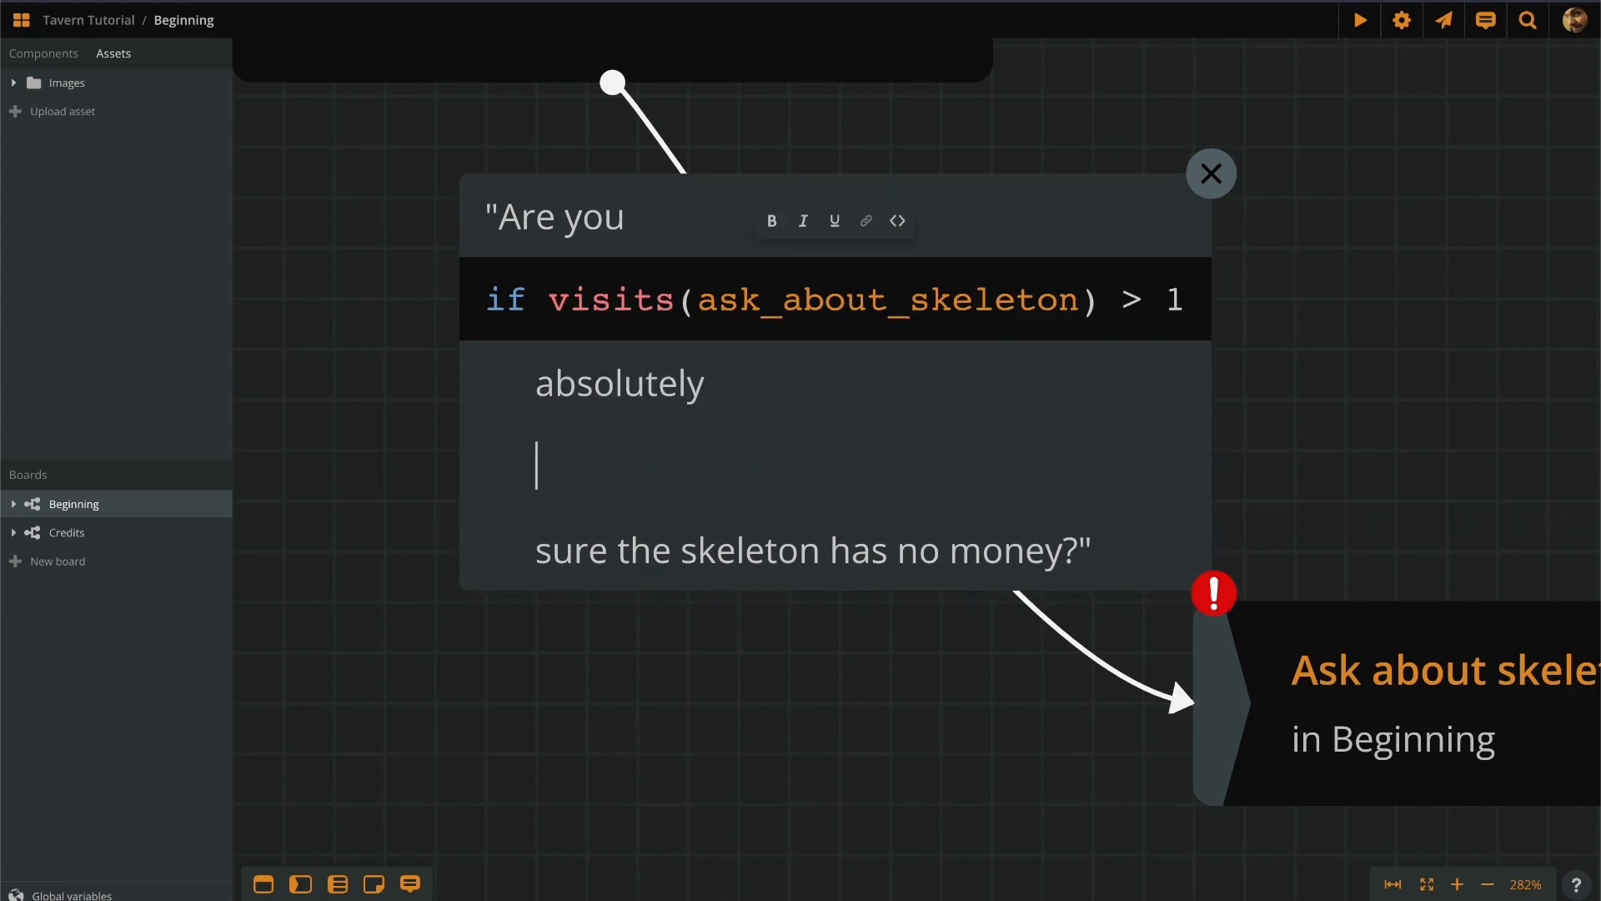
key("ctrl+alt+c")
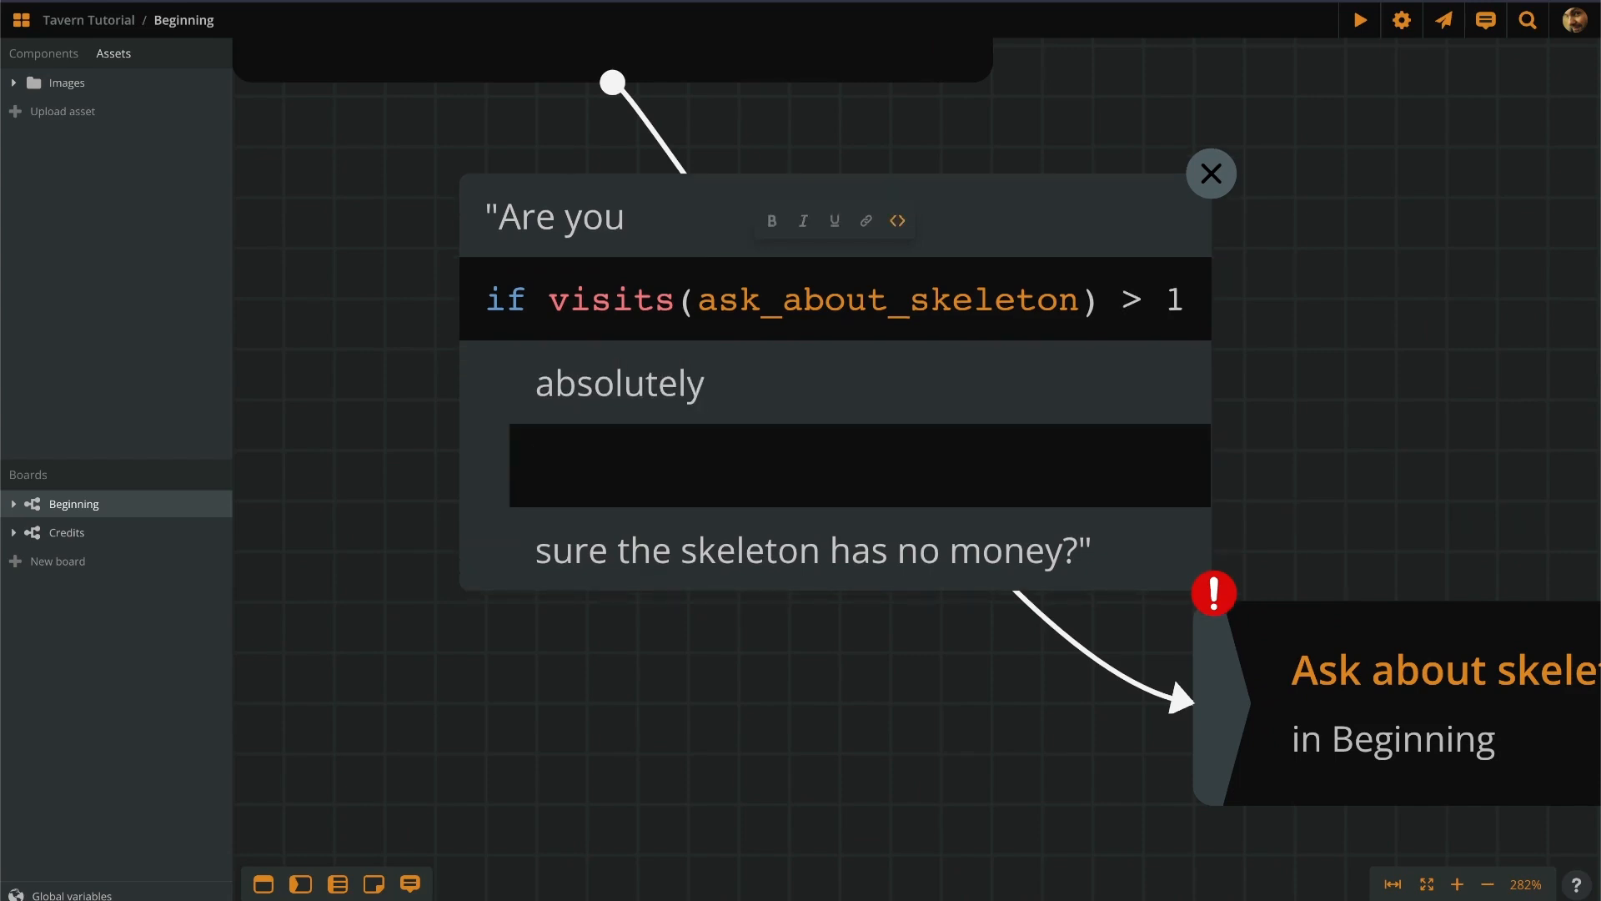
type("endif")
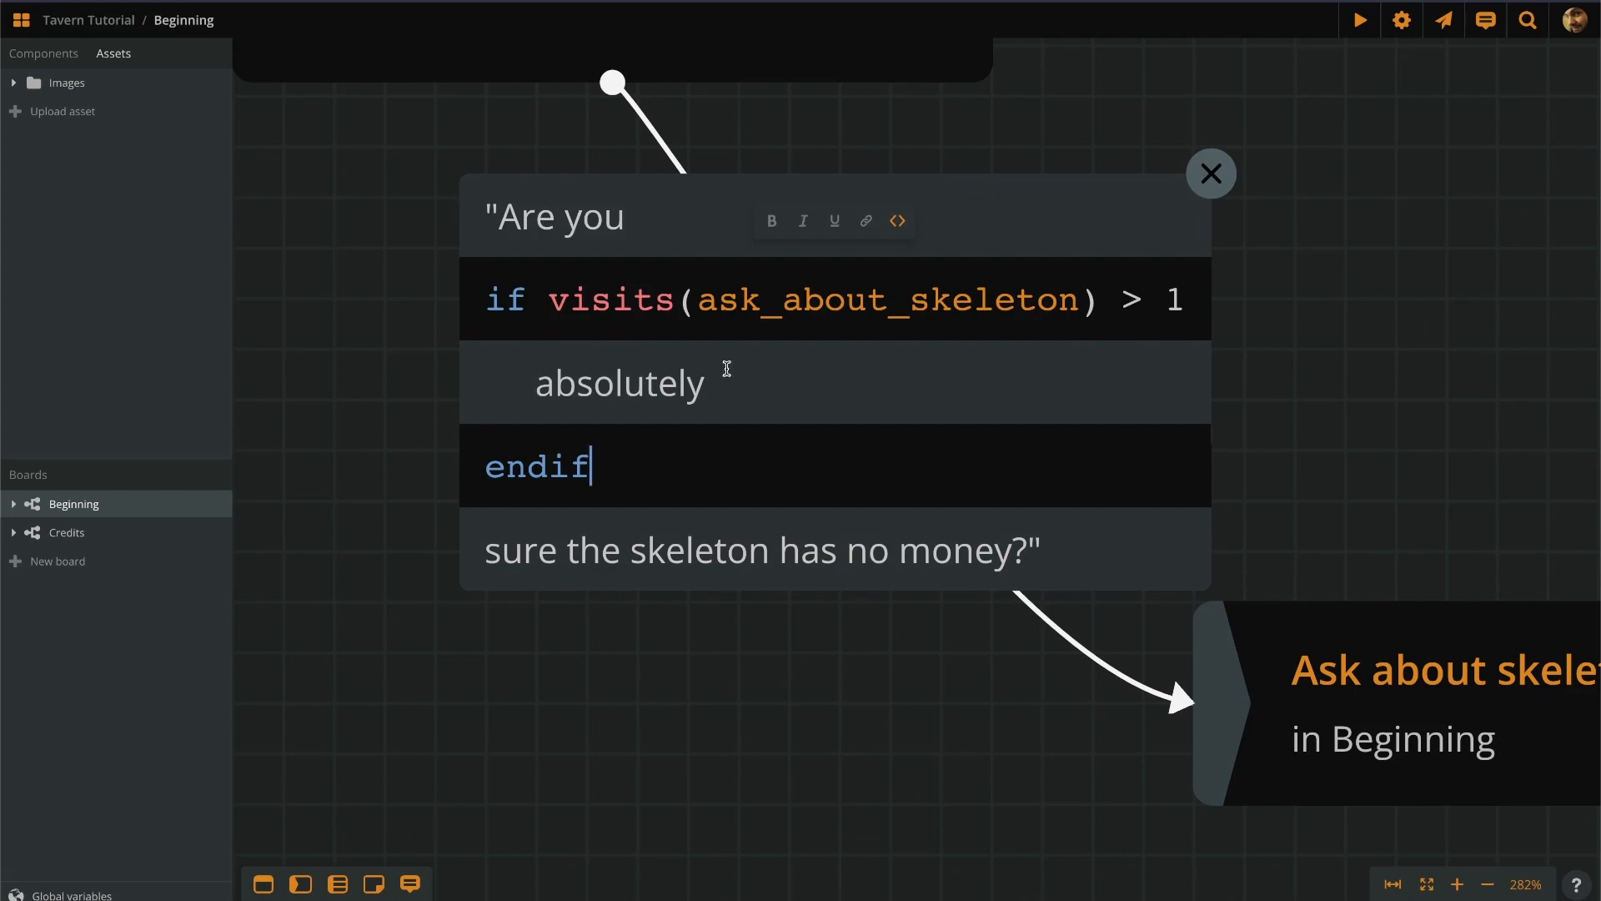
left_click(401, 706)
scroll(400, 705, "down", 3)
scroll(397, 699, "down", 1)
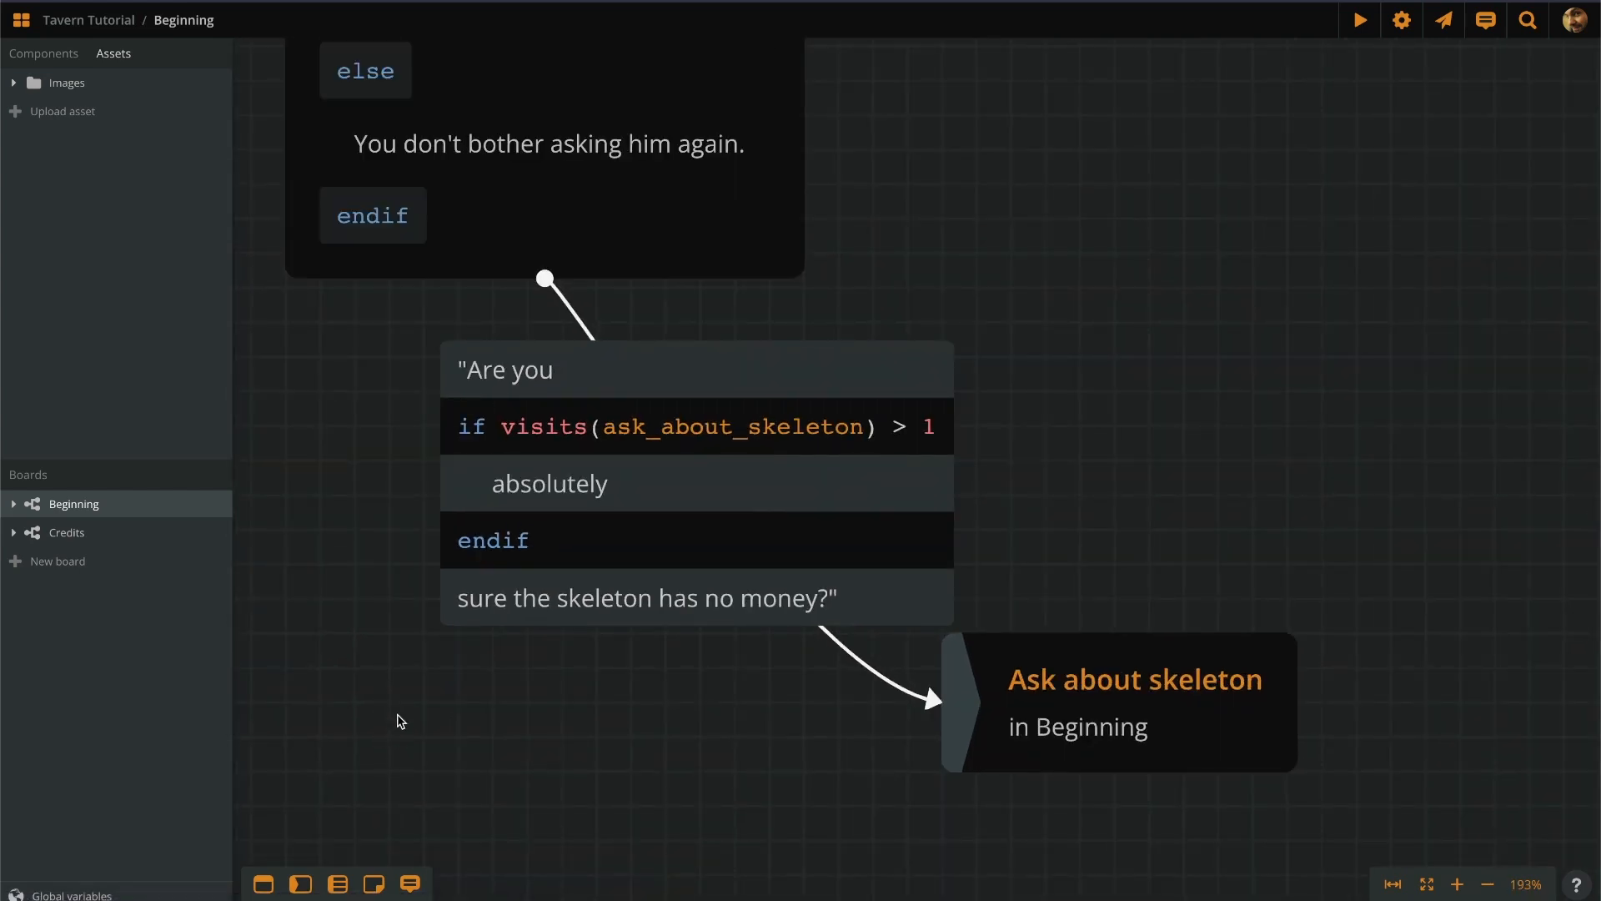
left_click_drag(944, 310, 941, 379)
scroll(785, 494, "down", 3)
left_click_drag(948, 308, 936, 617)
left_click_drag(824, 173, 870, 443)
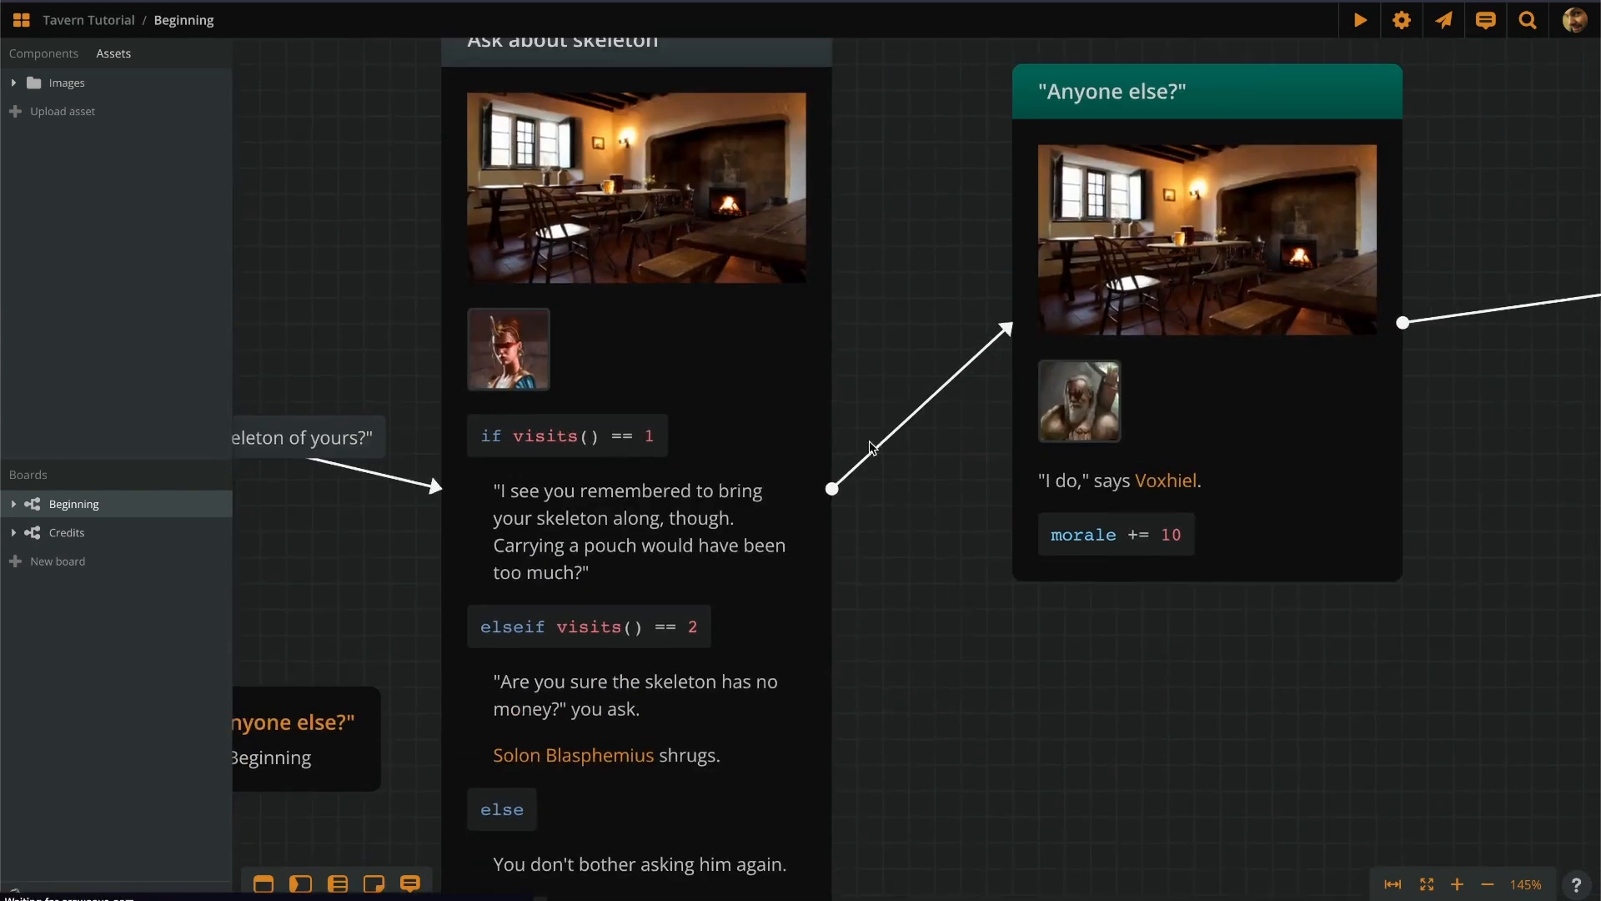
left_click_drag(912, 139, 934, 211)
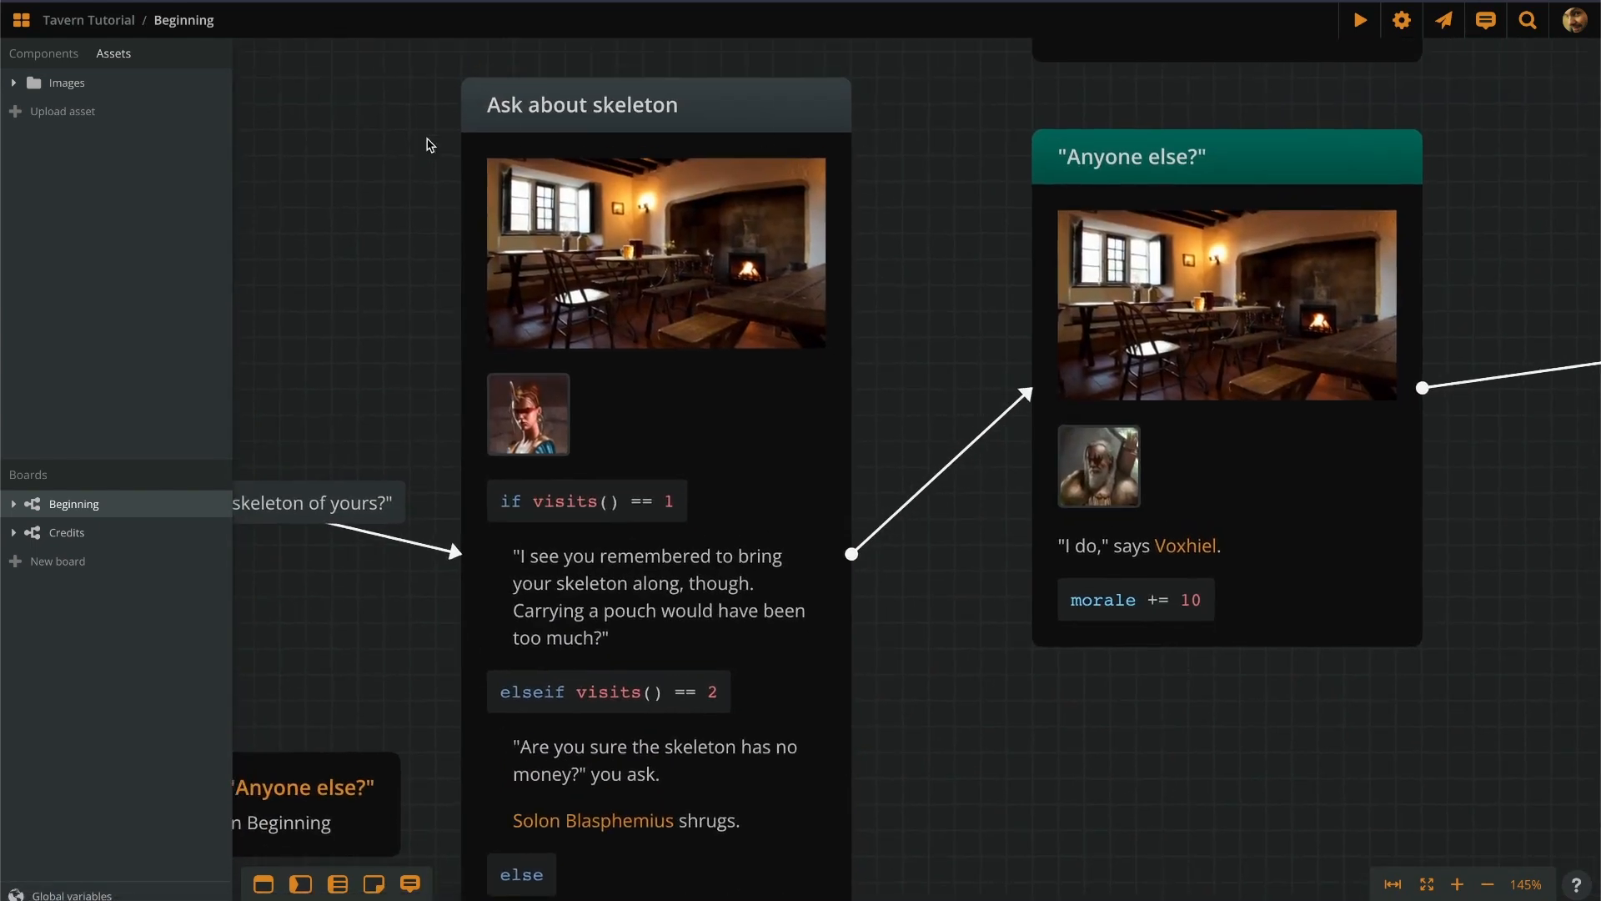
left_click_drag(974, 719, 872, 50)
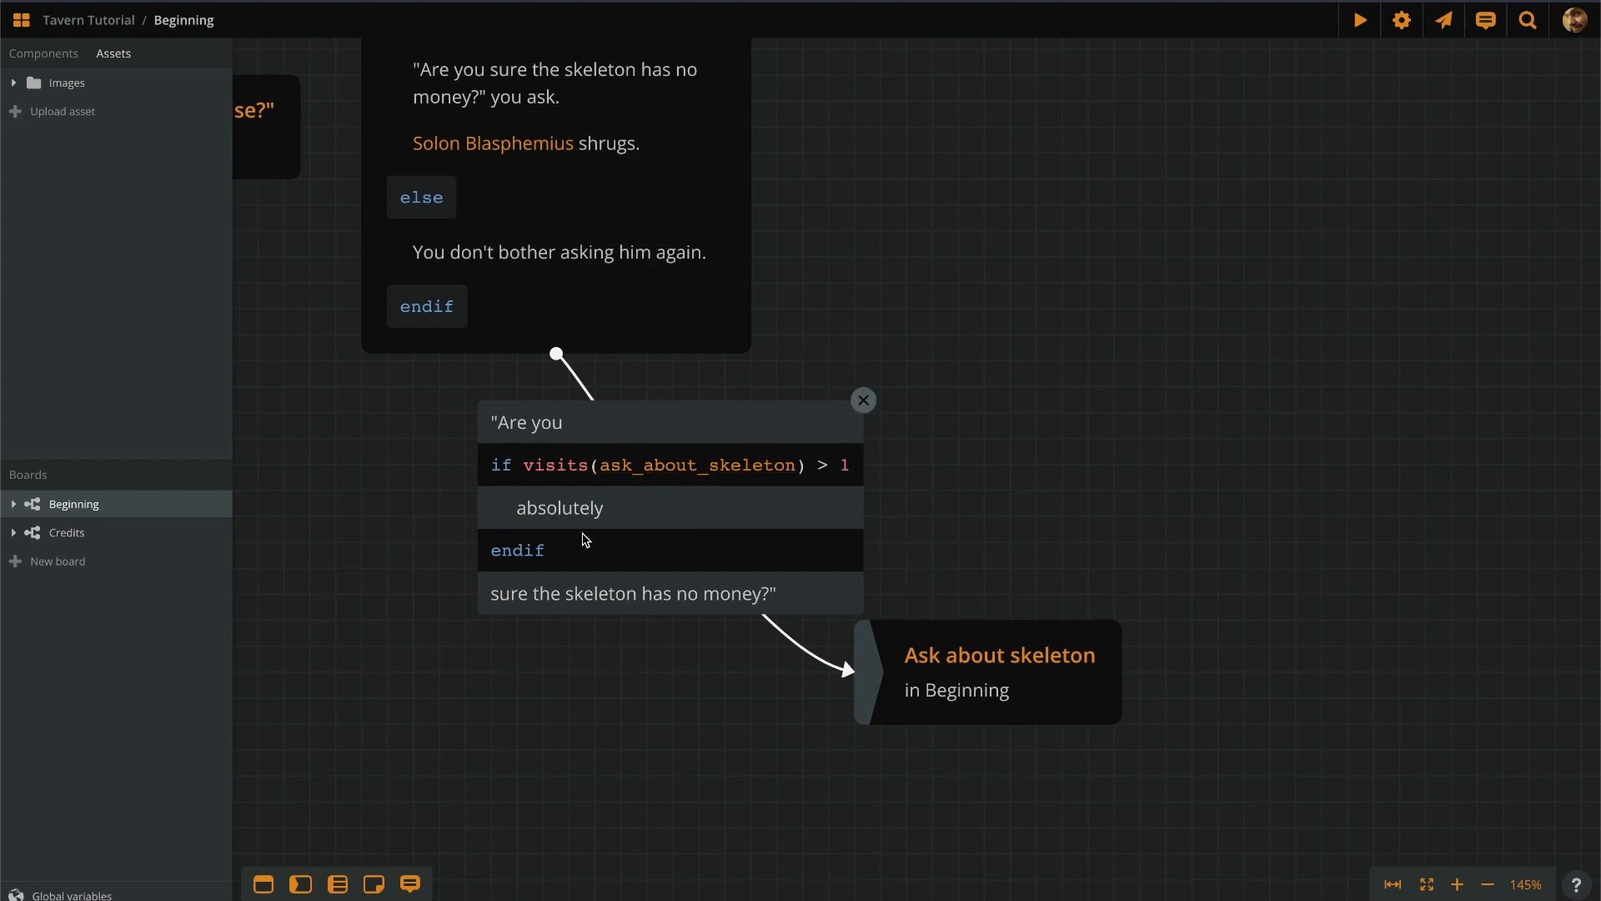
Italicize the word 'absolutely' in the conditional skeleton question.
double_click(557, 511)
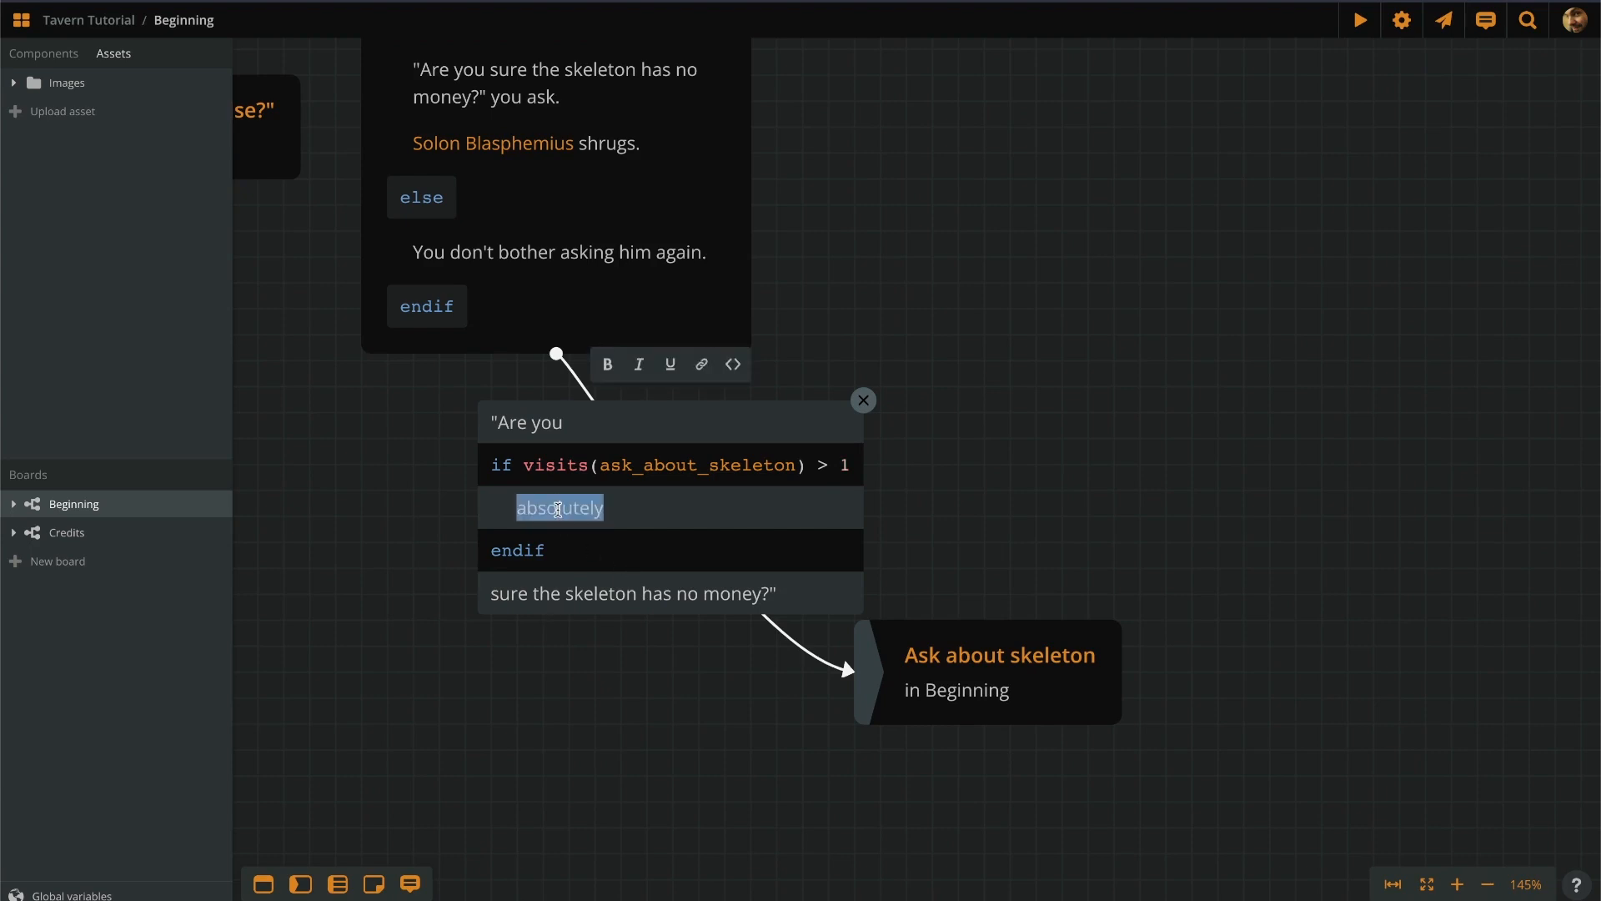
left_click(639, 367)
left_click(914, 498)
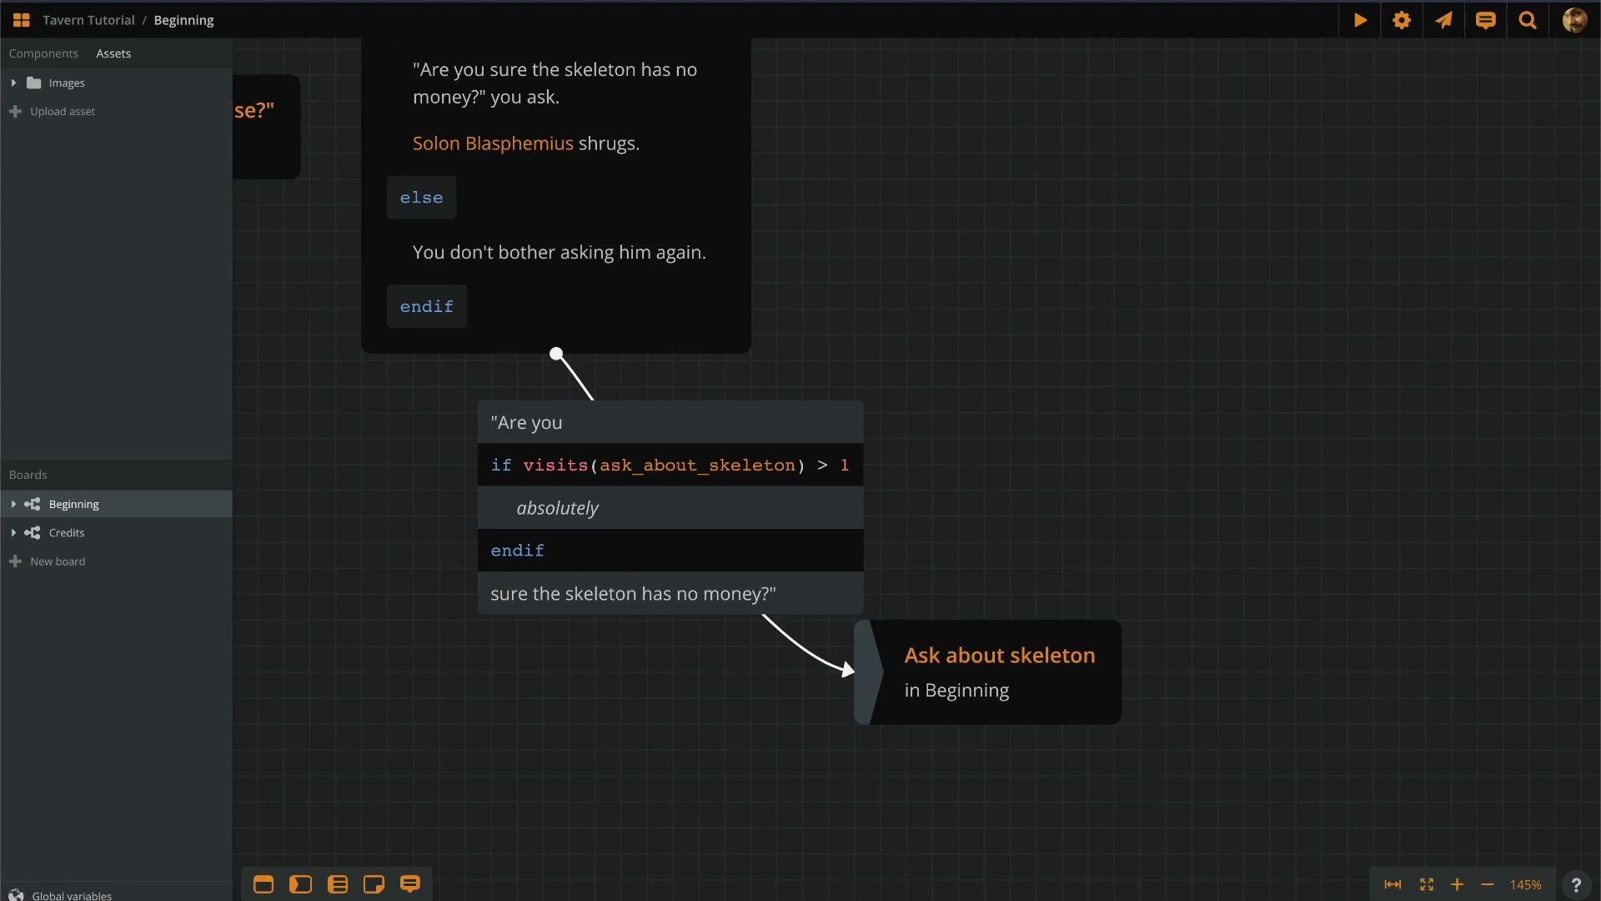
left_click_drag(1033, 290, 1045, 278)
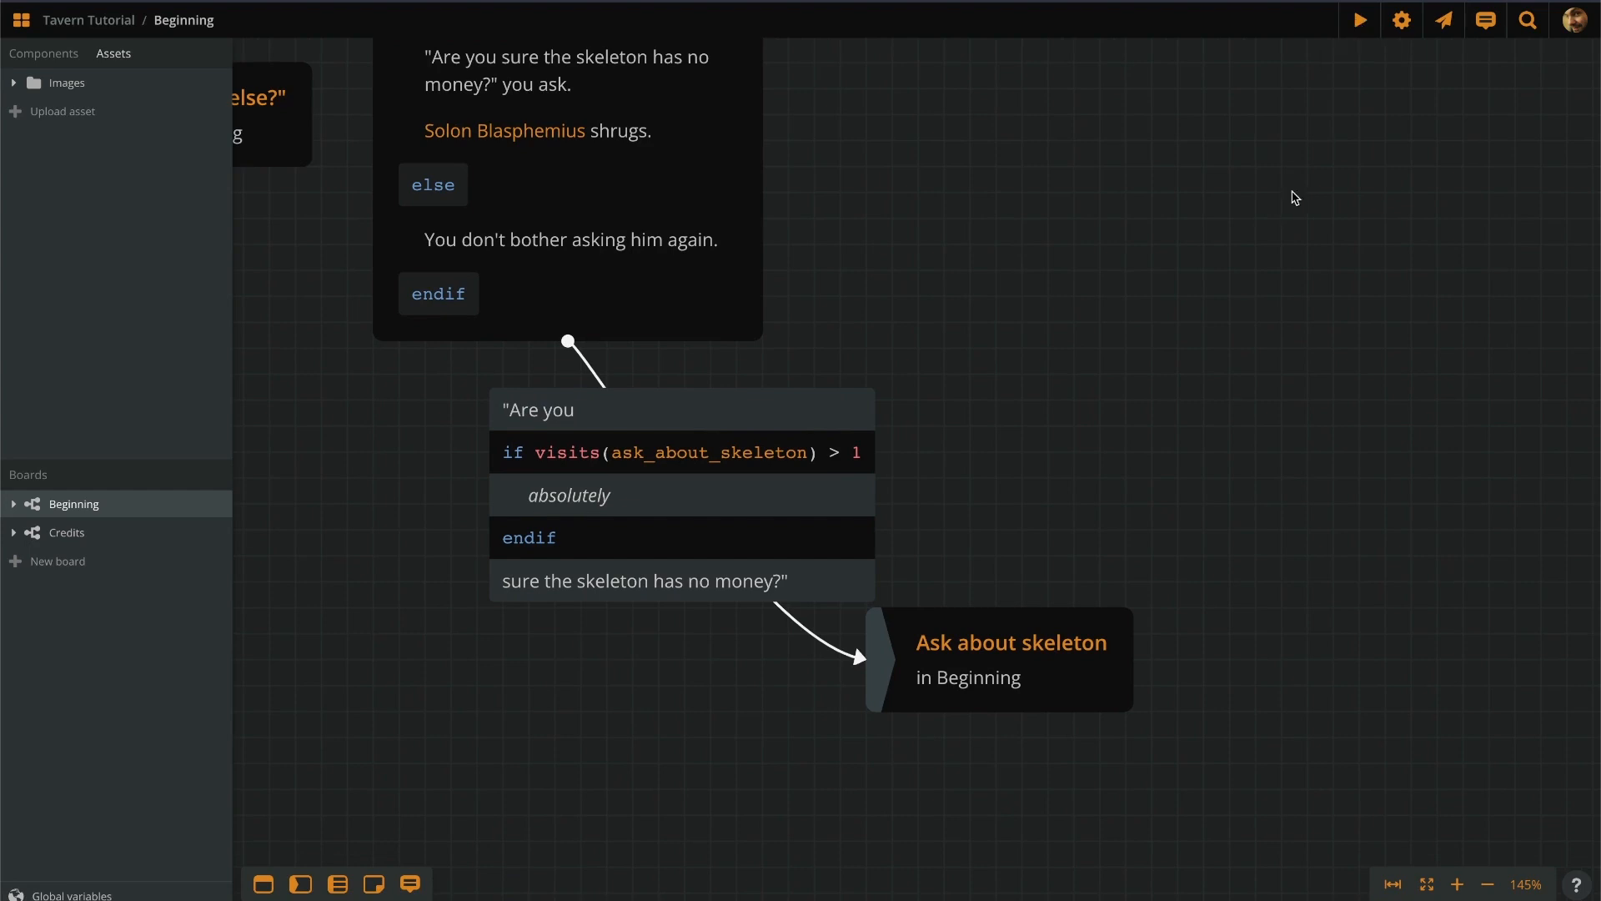
scroll(1295, 197, "down", 8)
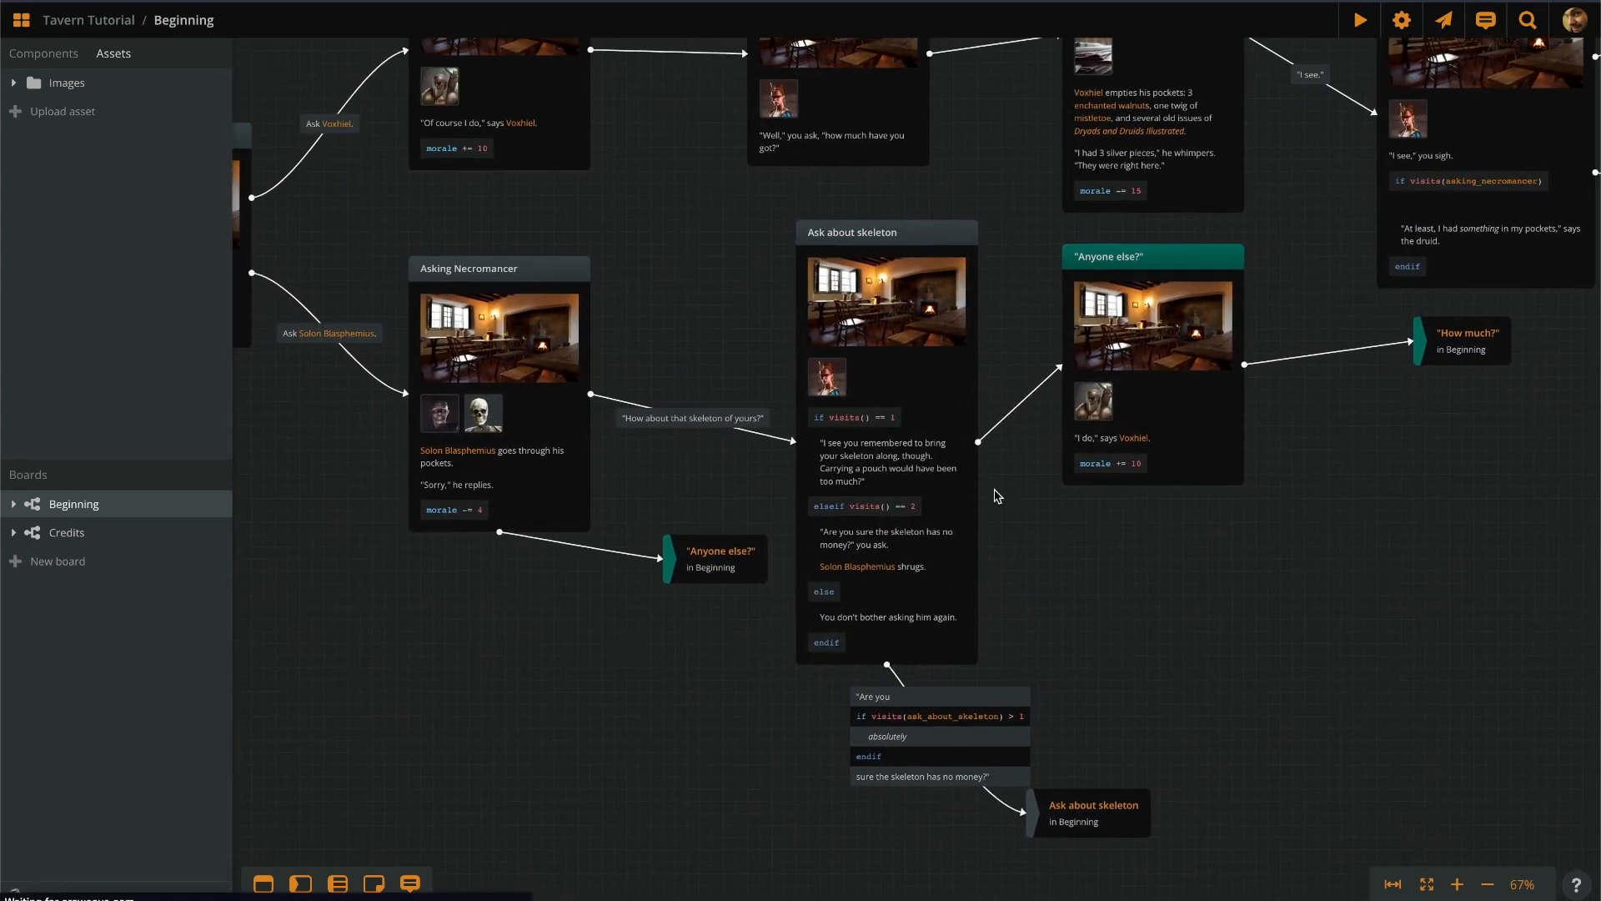
right_click(873, 280)
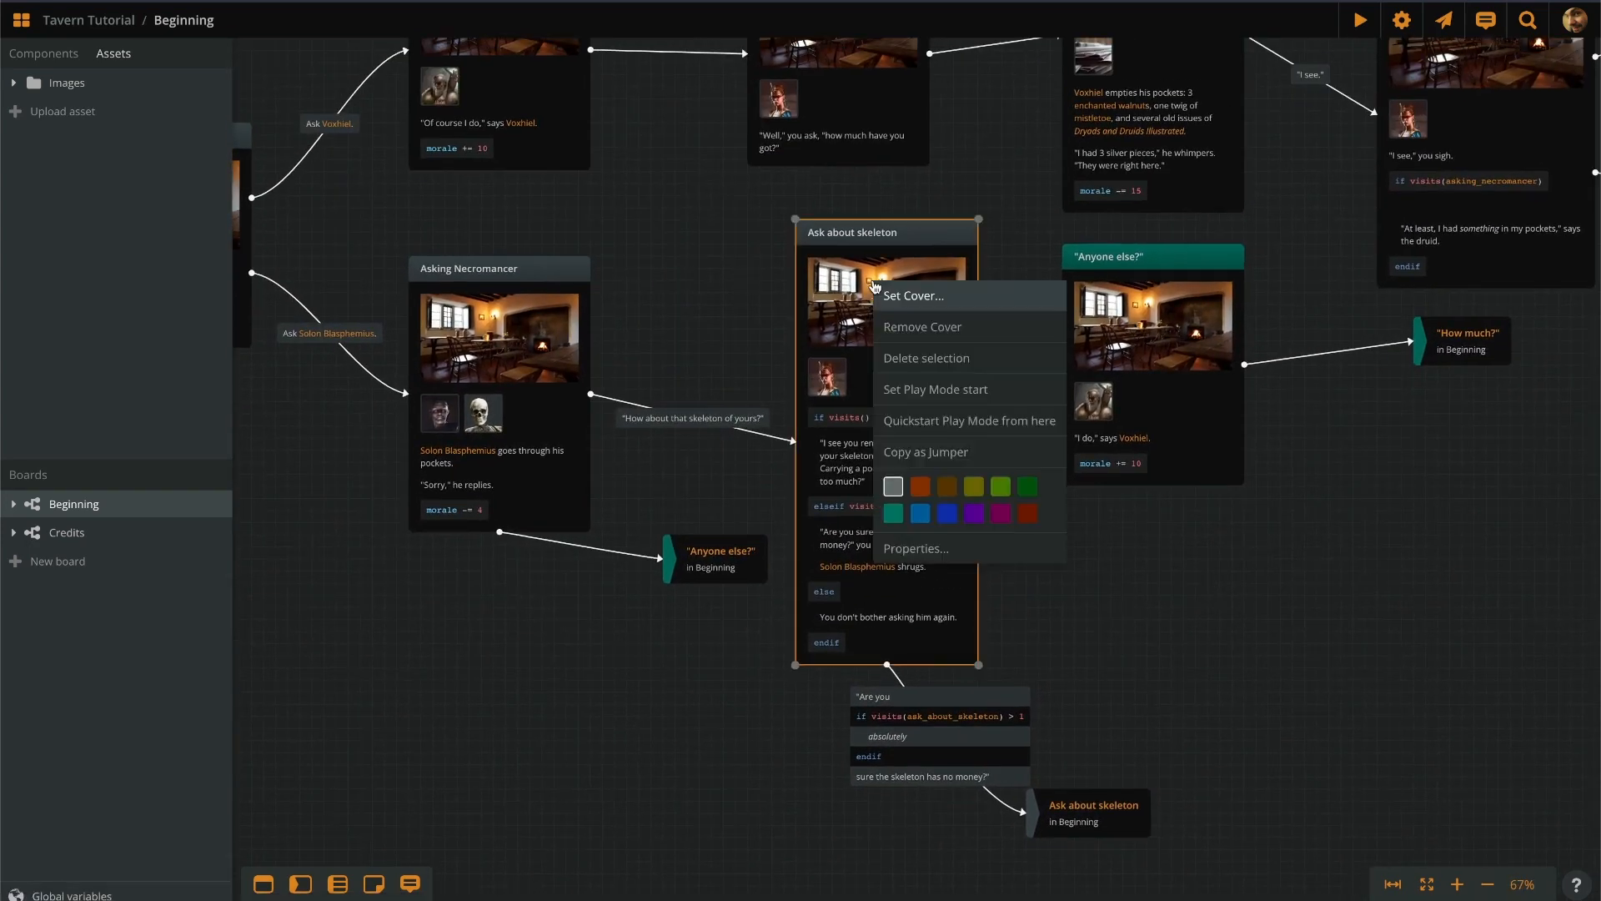
left_click(963, 420)
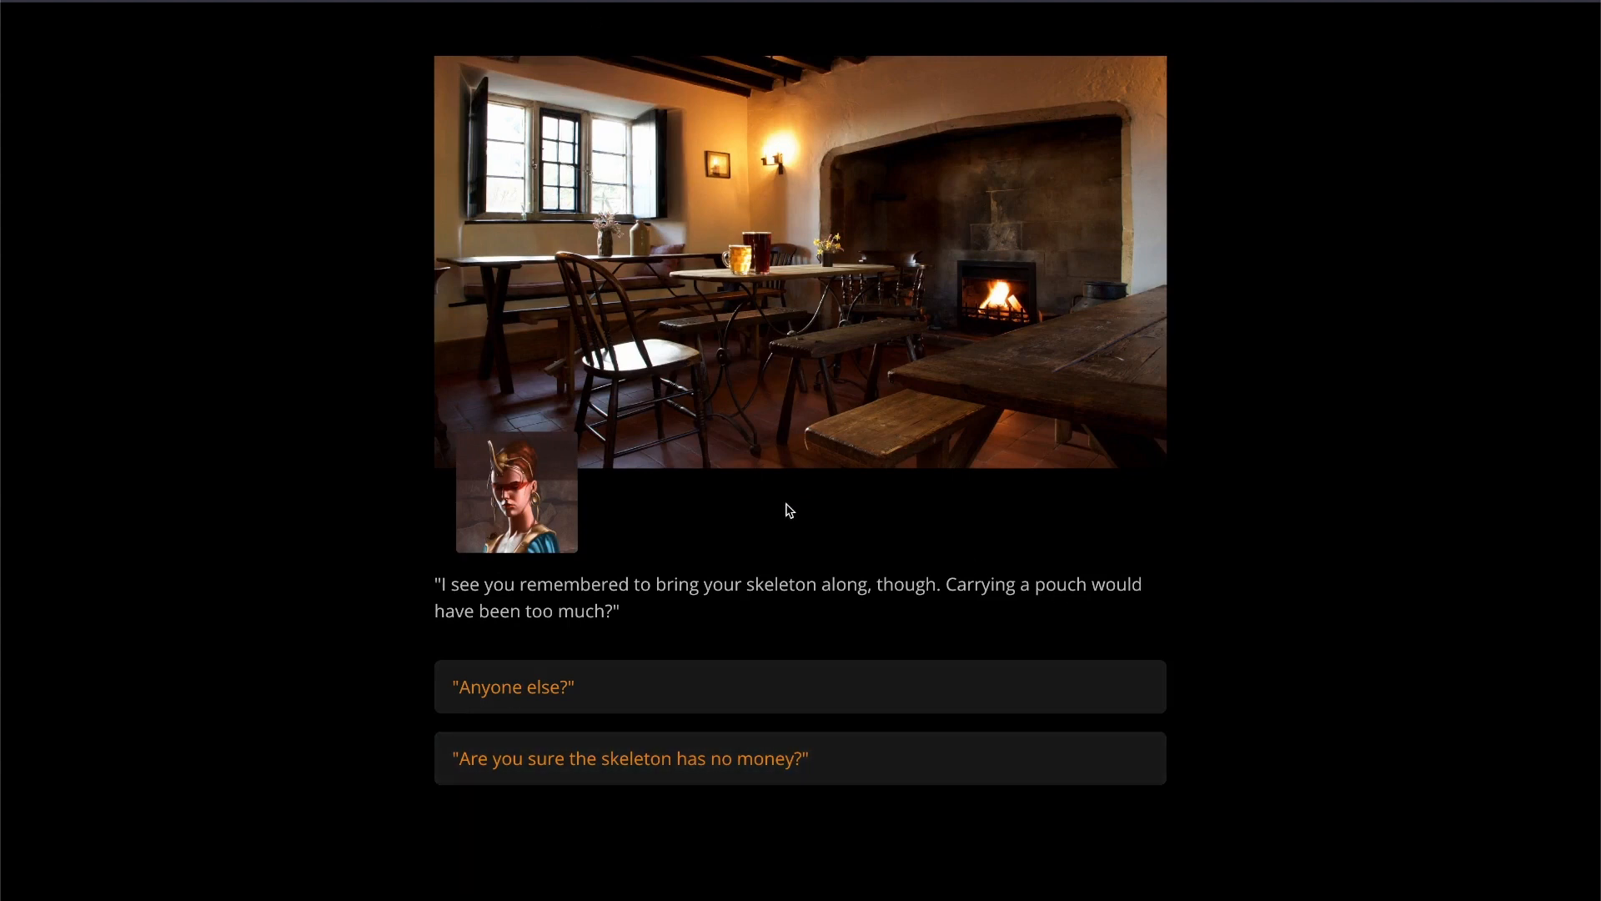
left_click(873, 774)
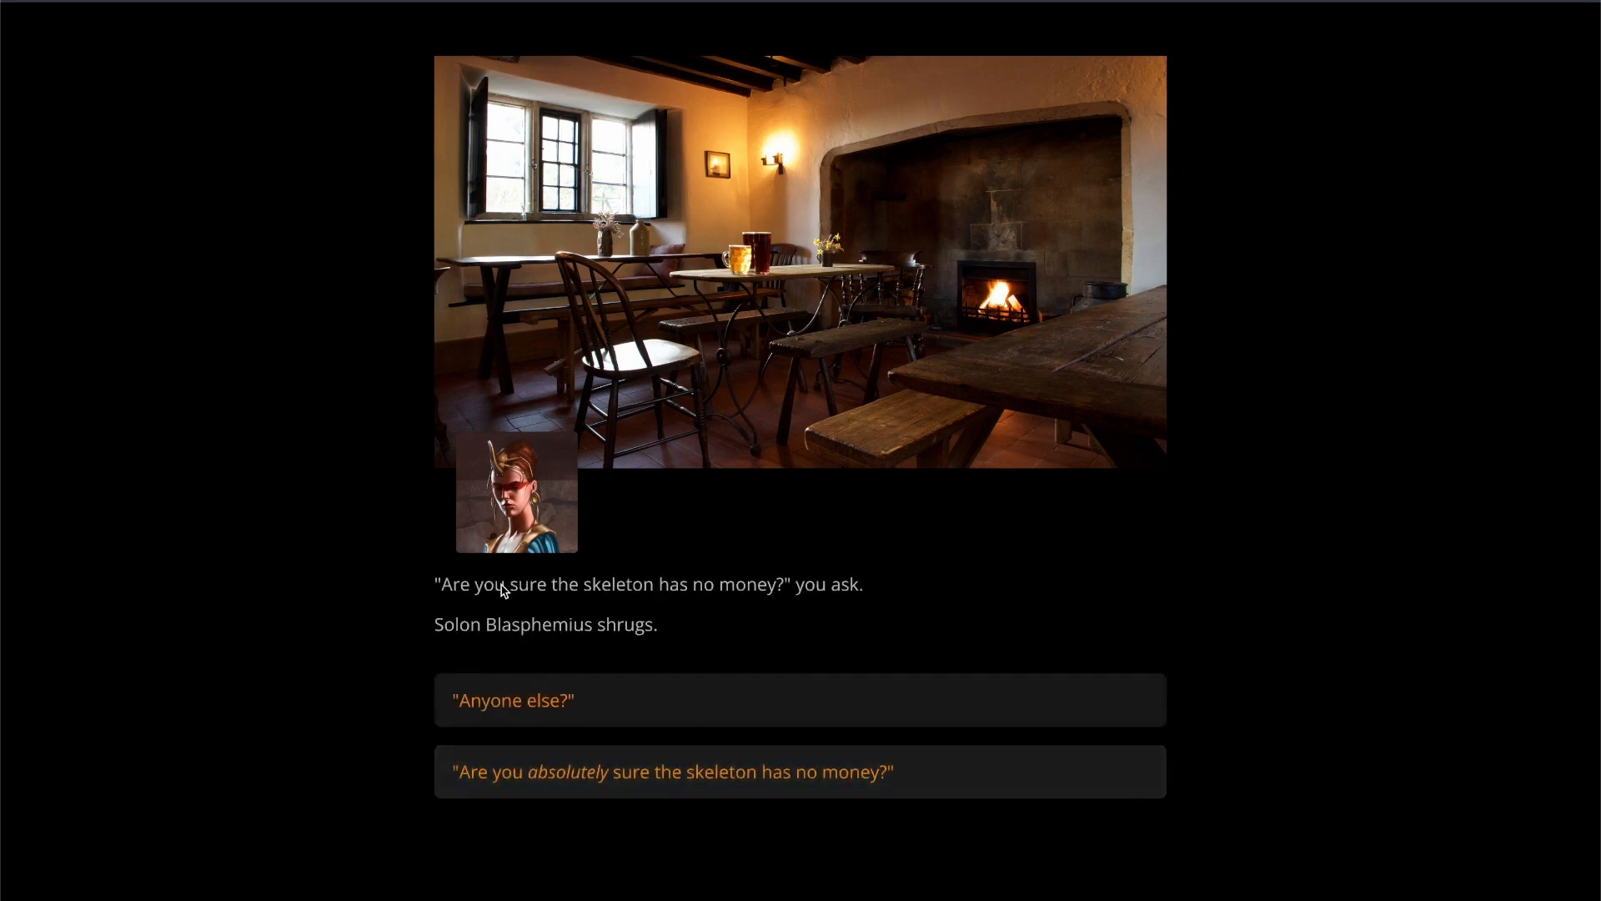
left_click(930, 783)
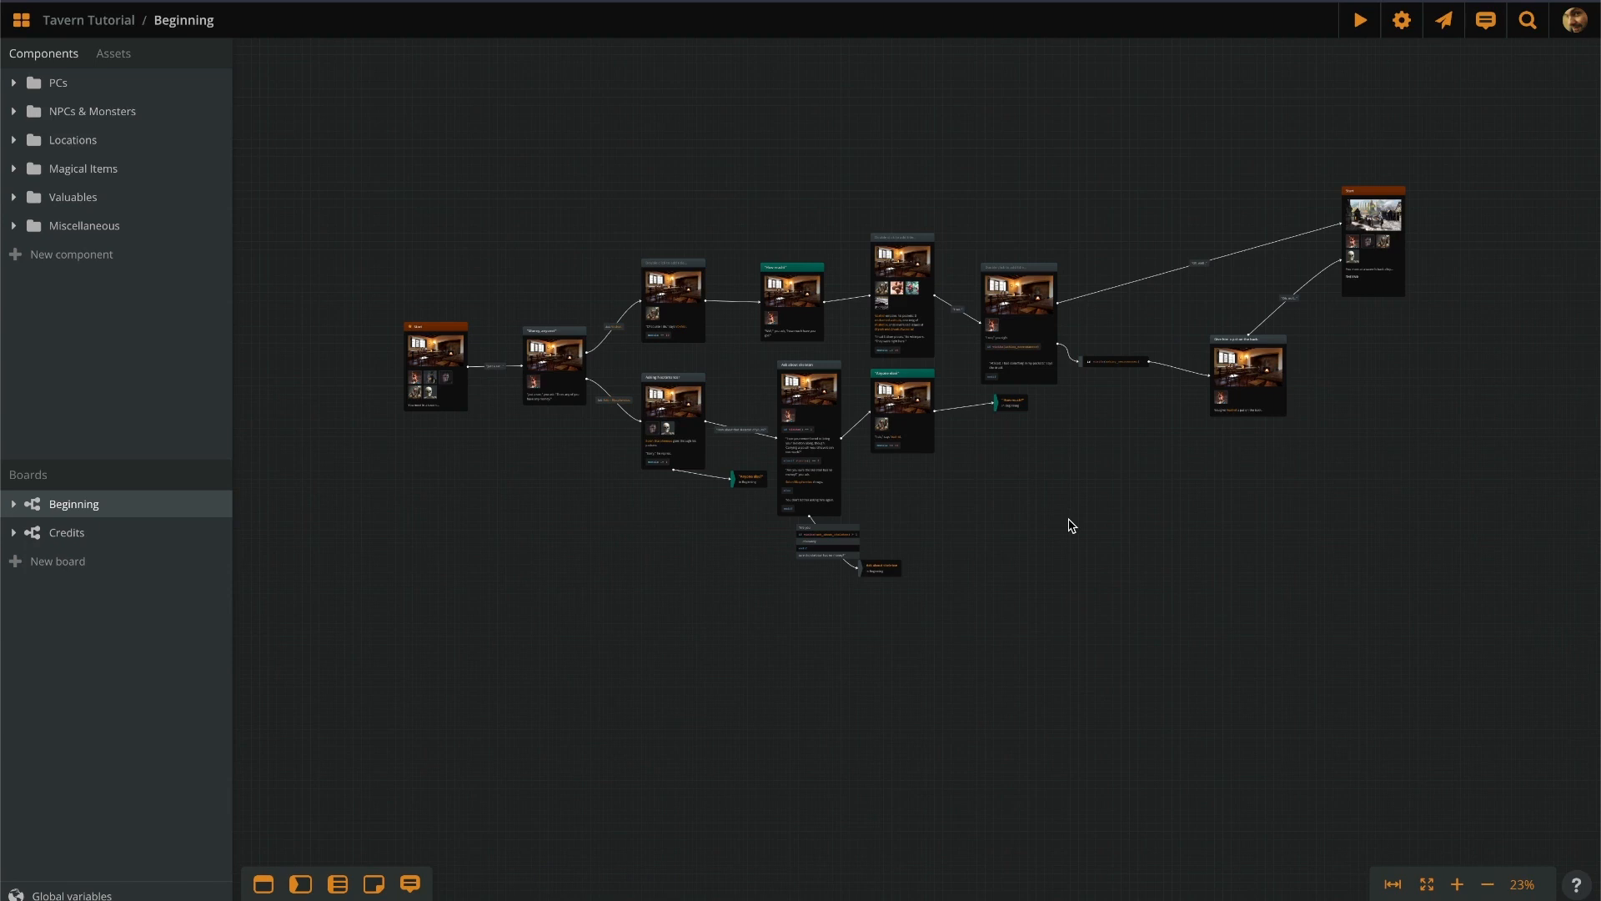
Move the Start card and connect the 'I see,' you sigh card to it.
scroll(1036, 579, "up", 5)
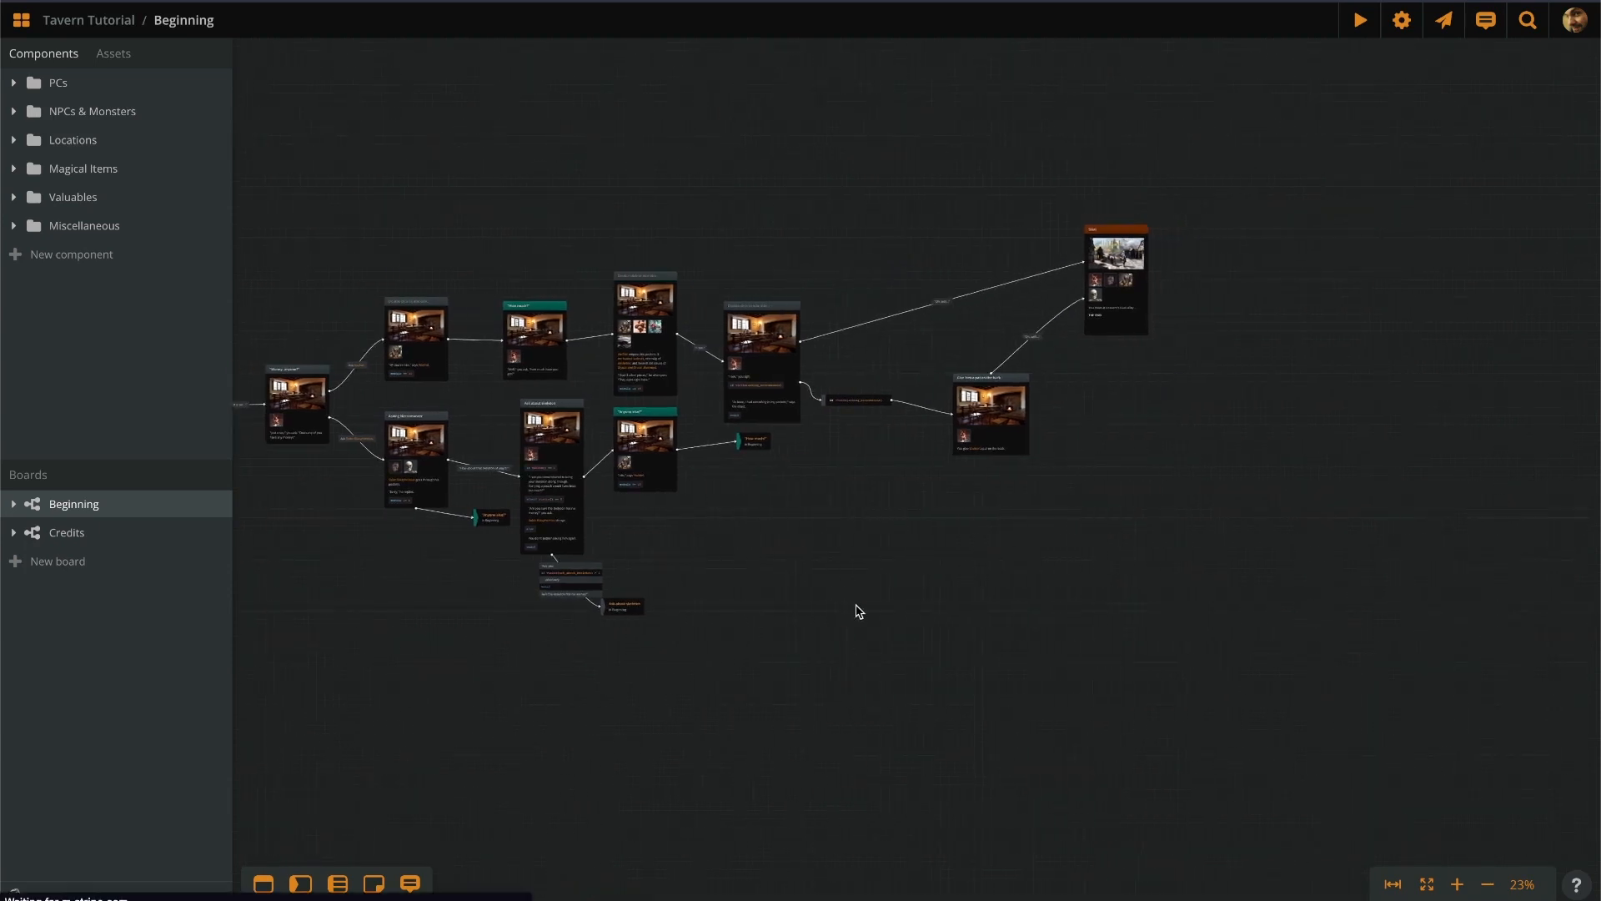
scroll(951, 209, "up", 3)
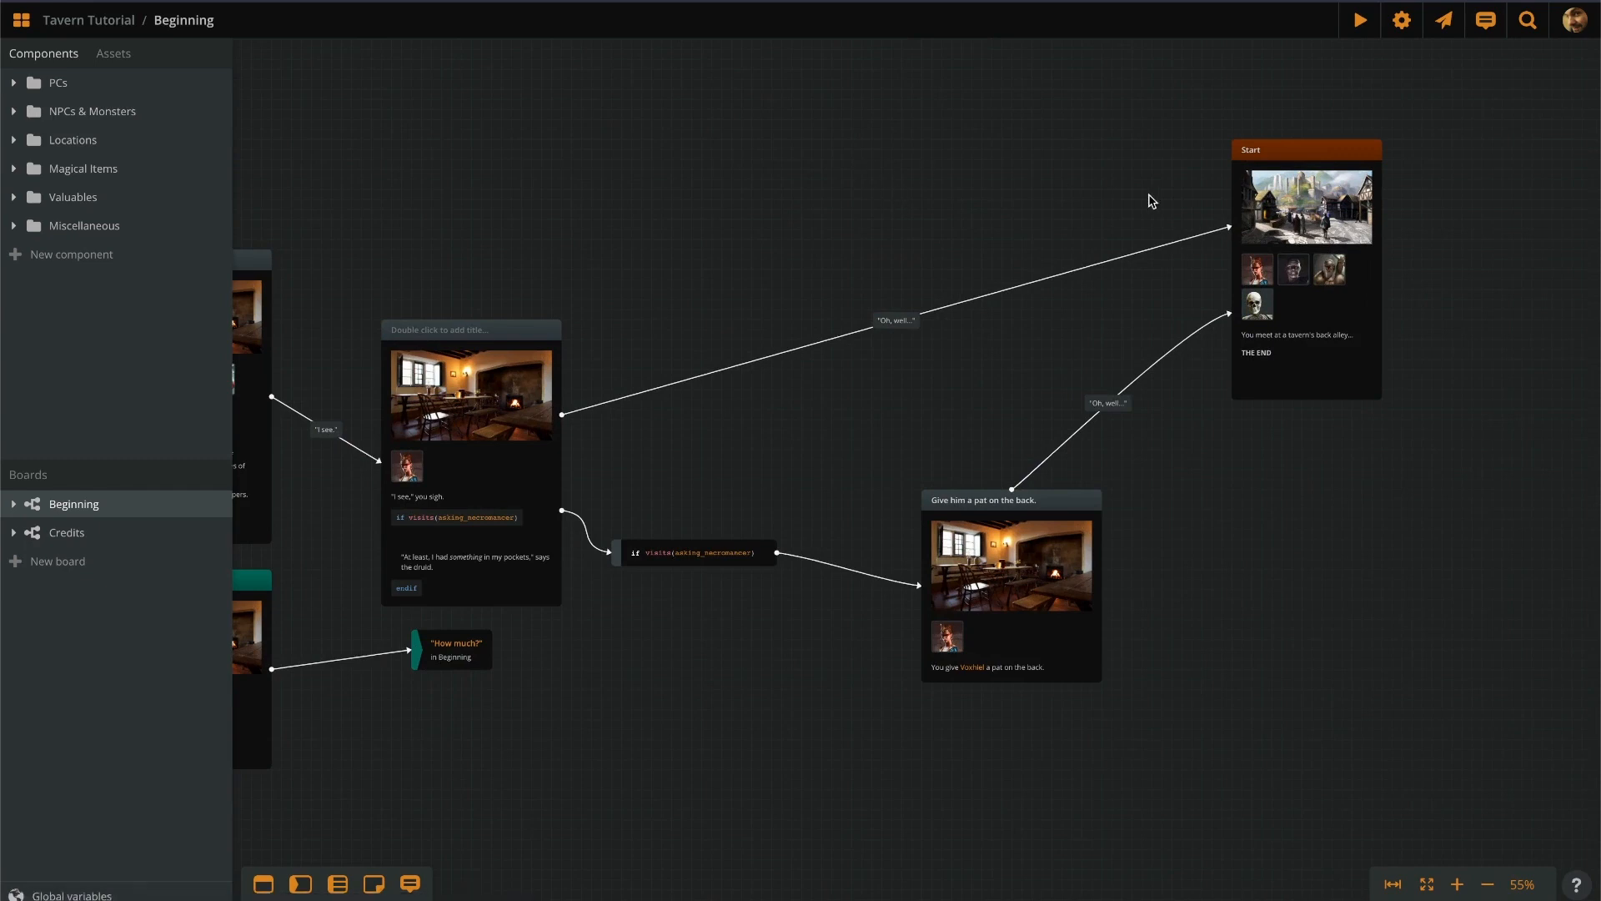
left_click_drag(1313, 194, 1354, 143)
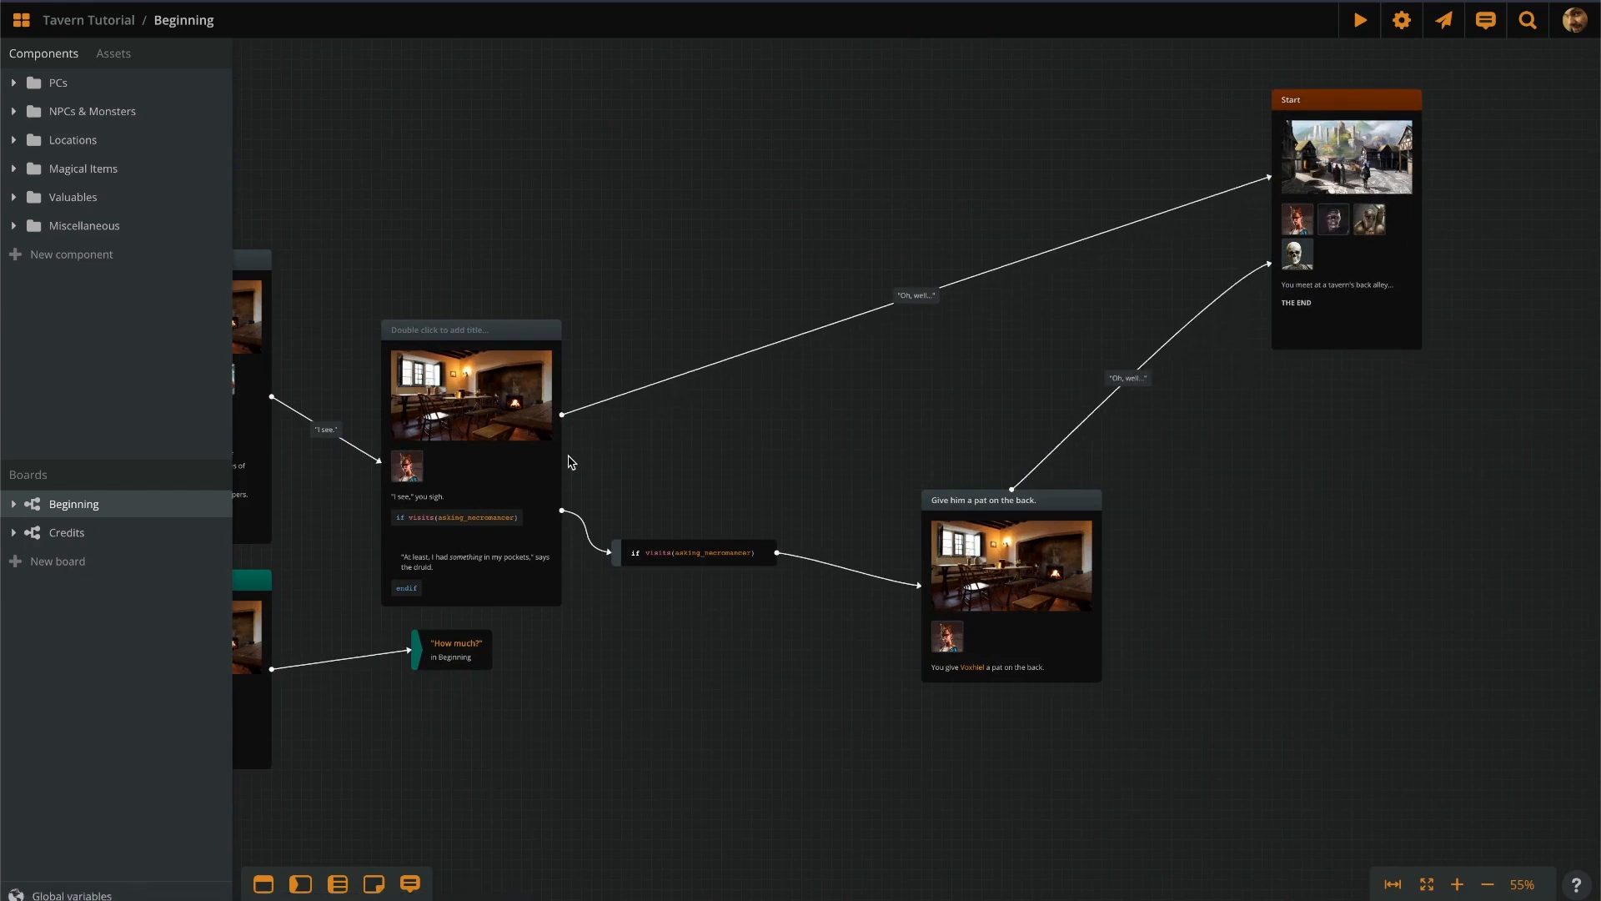
left_click_drag(565, 459, 1299, 237)
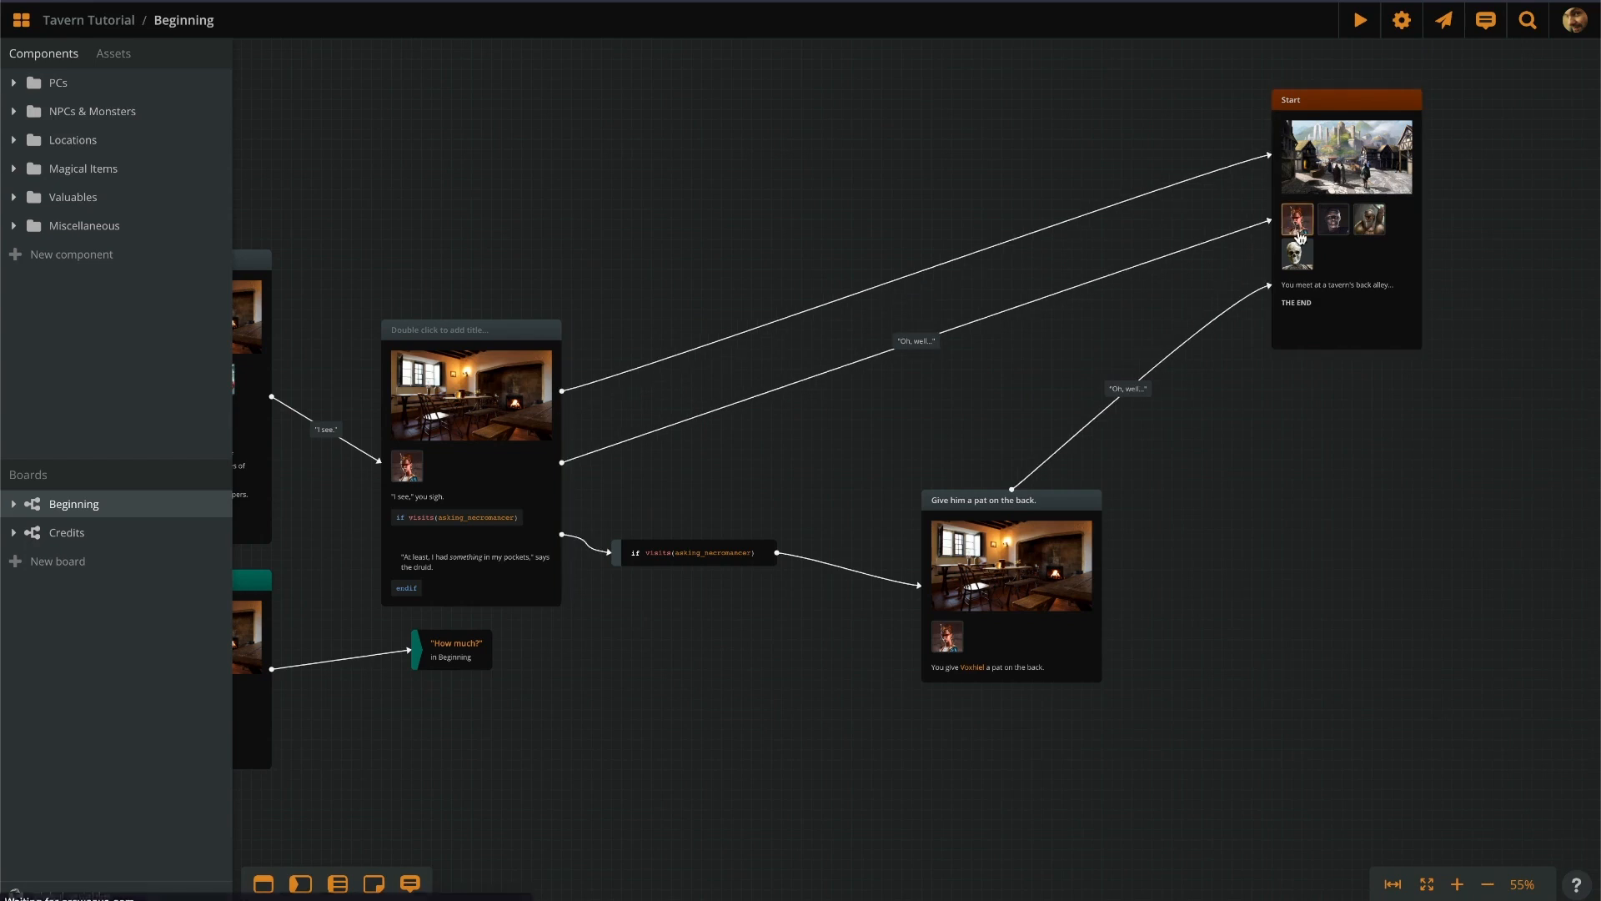
Label the new connection 'You are all unbelievable...'.
scroll(909, 271, "up", 4)
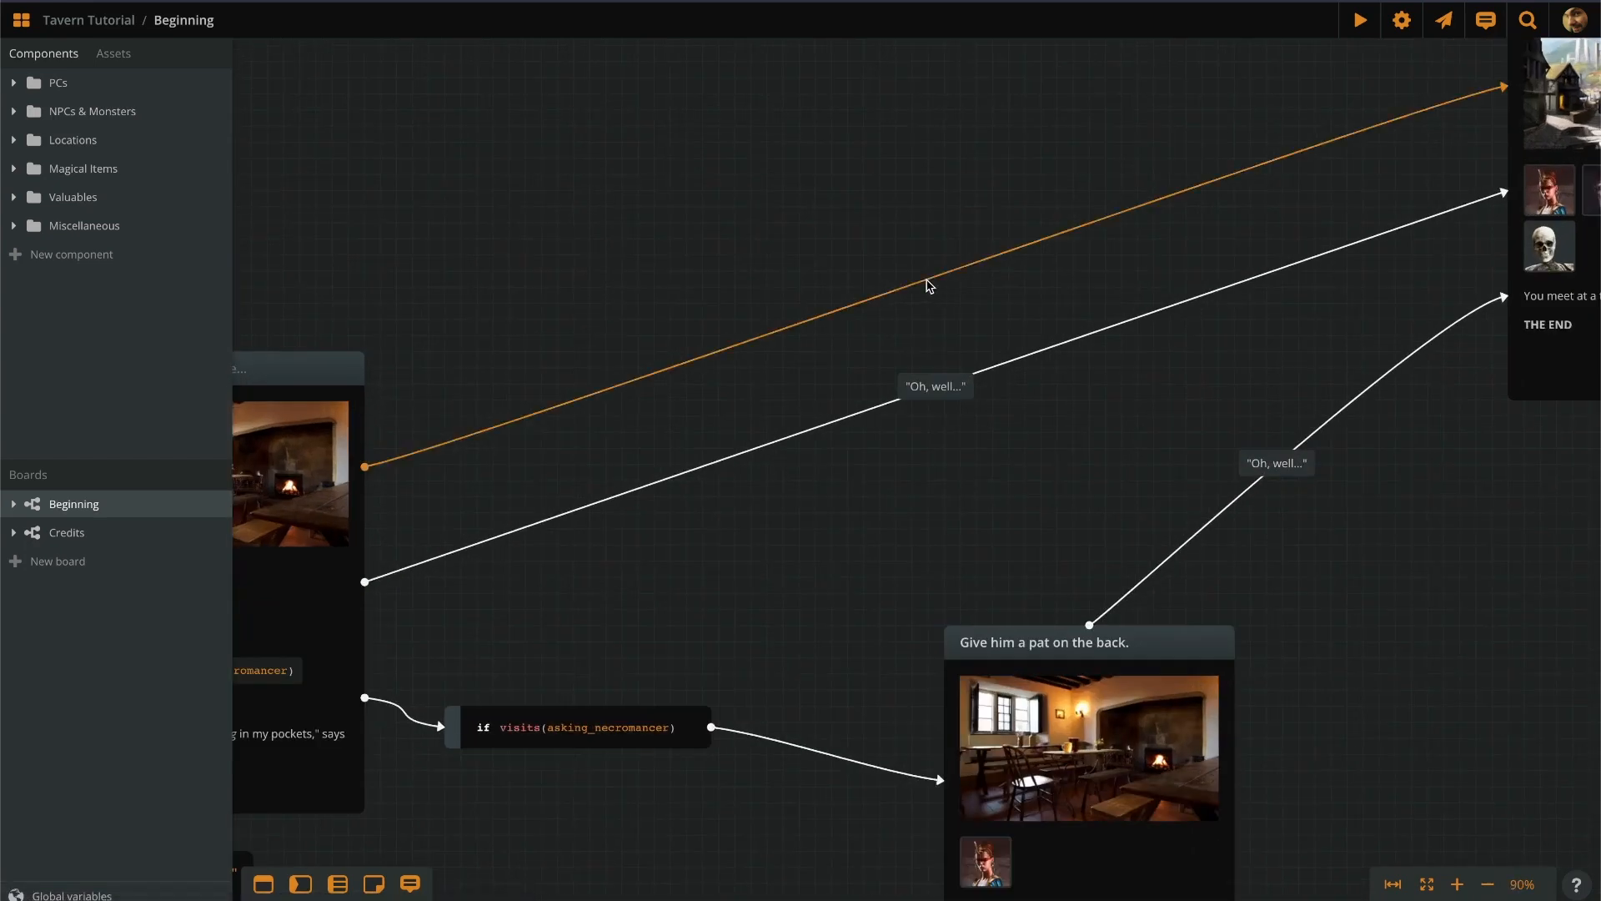
double_click(926, 282)
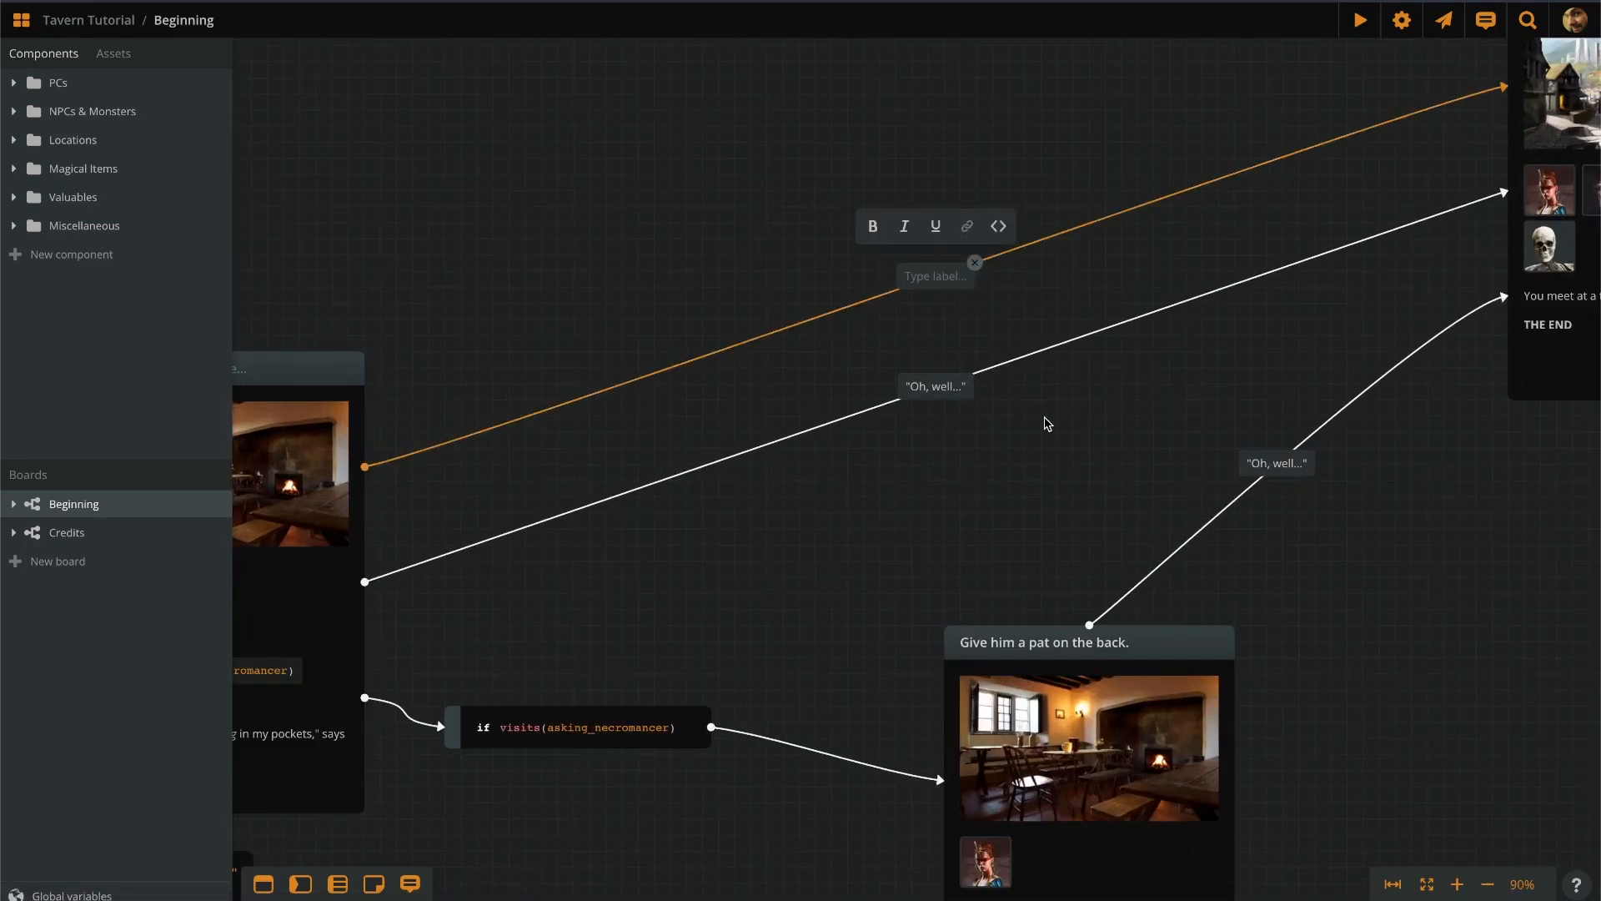
type("\"Y")
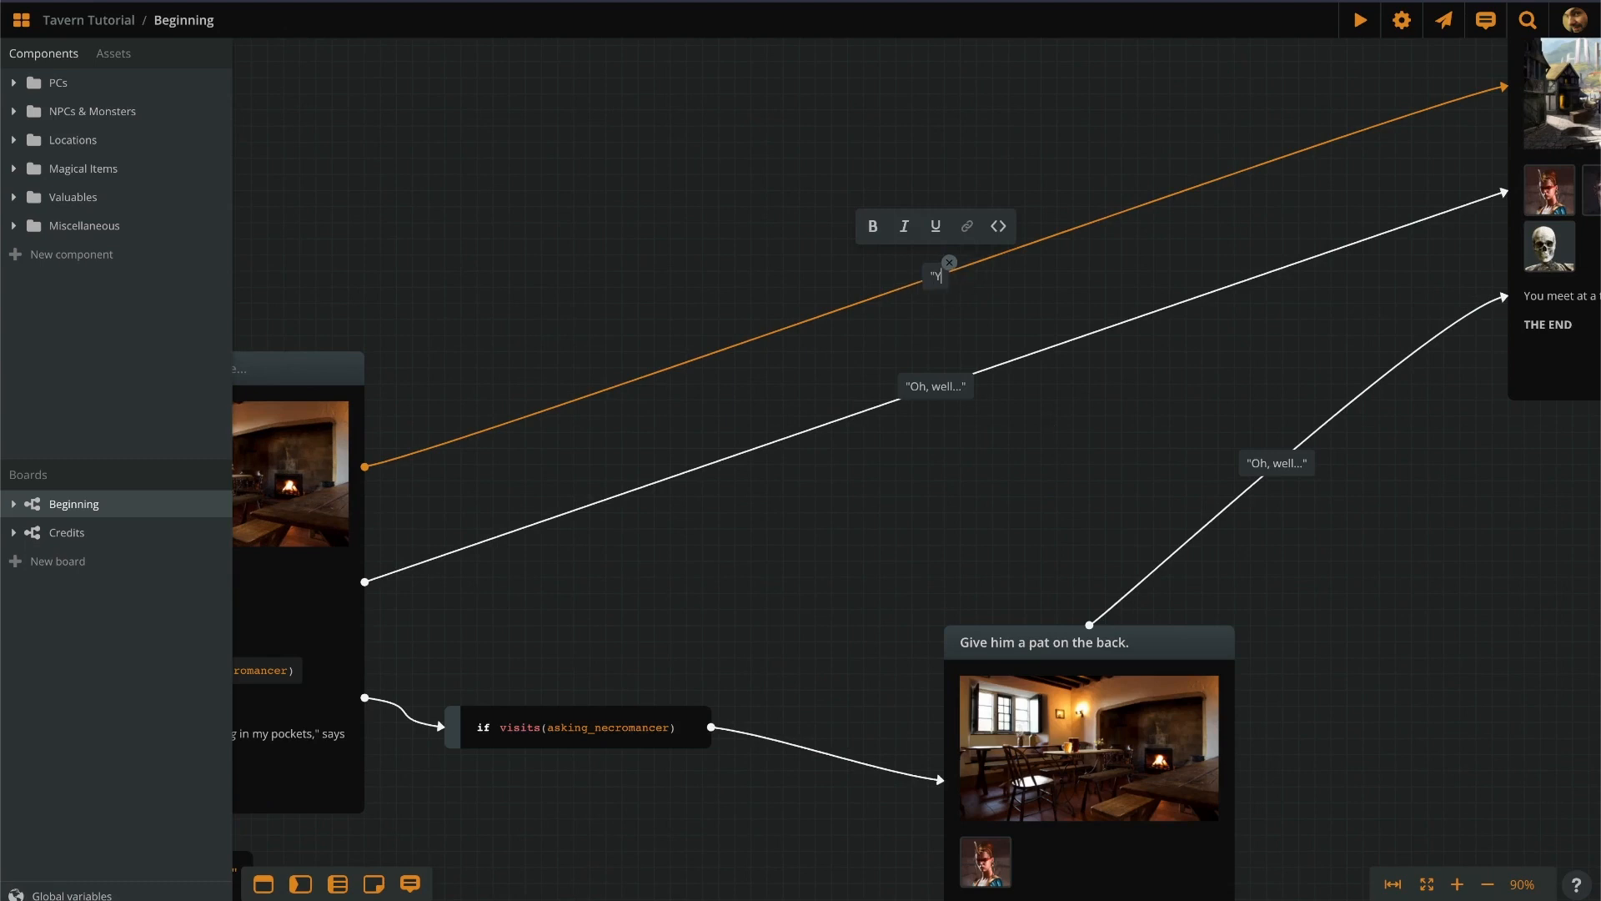
type("ou are all unbe")
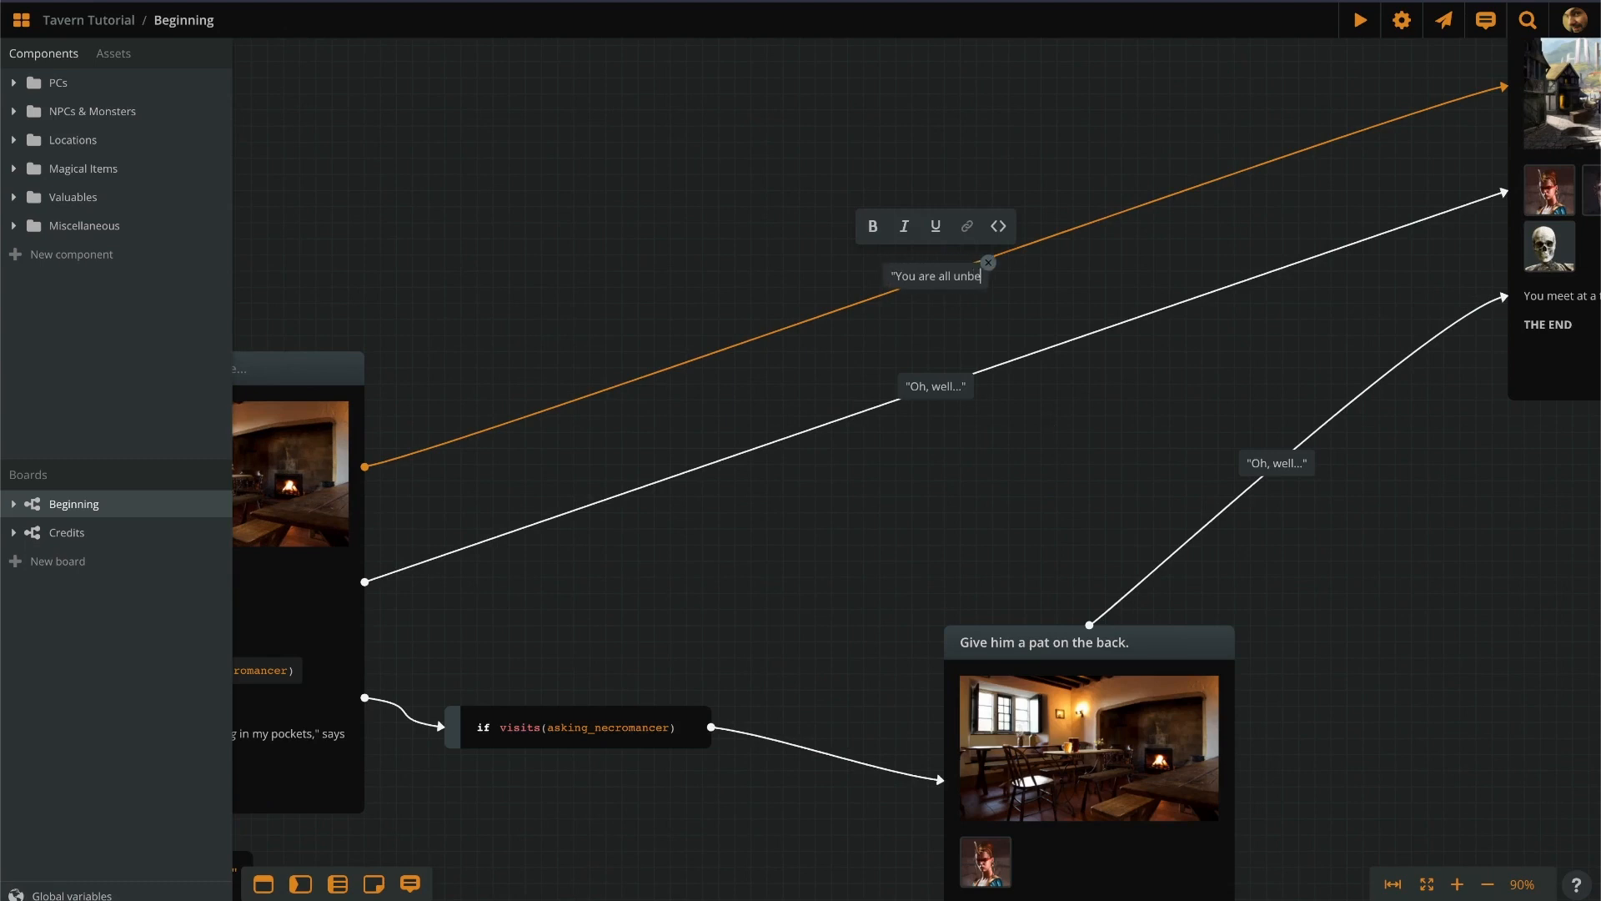
type("lievable...\"")
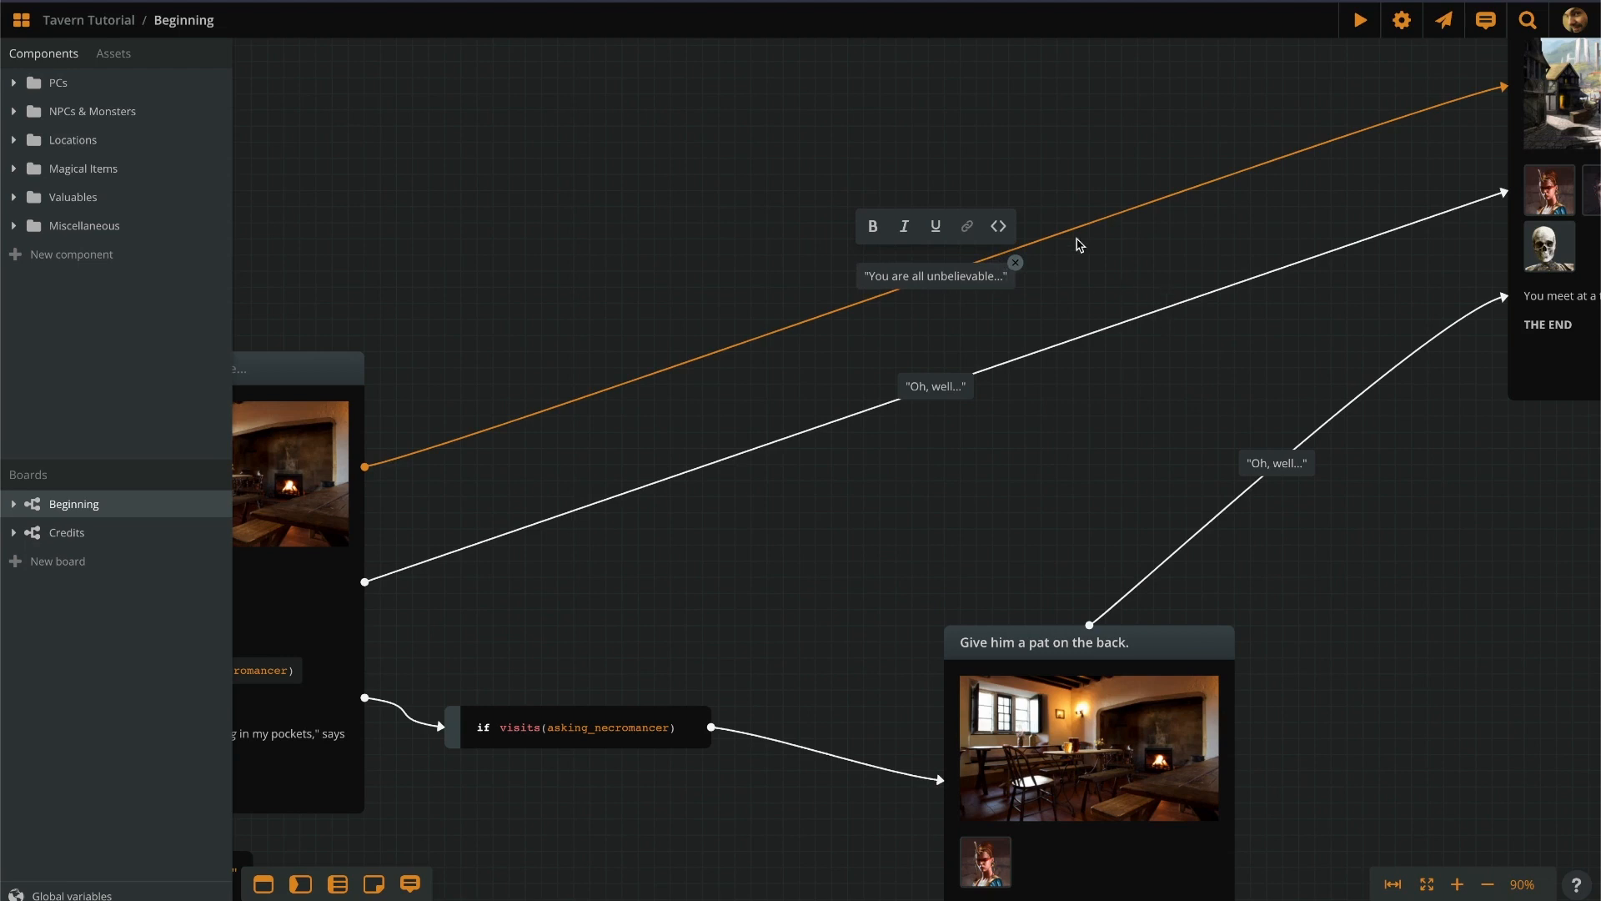
left_click(1055, 139)
scroll(1059, 167, "up", 3)
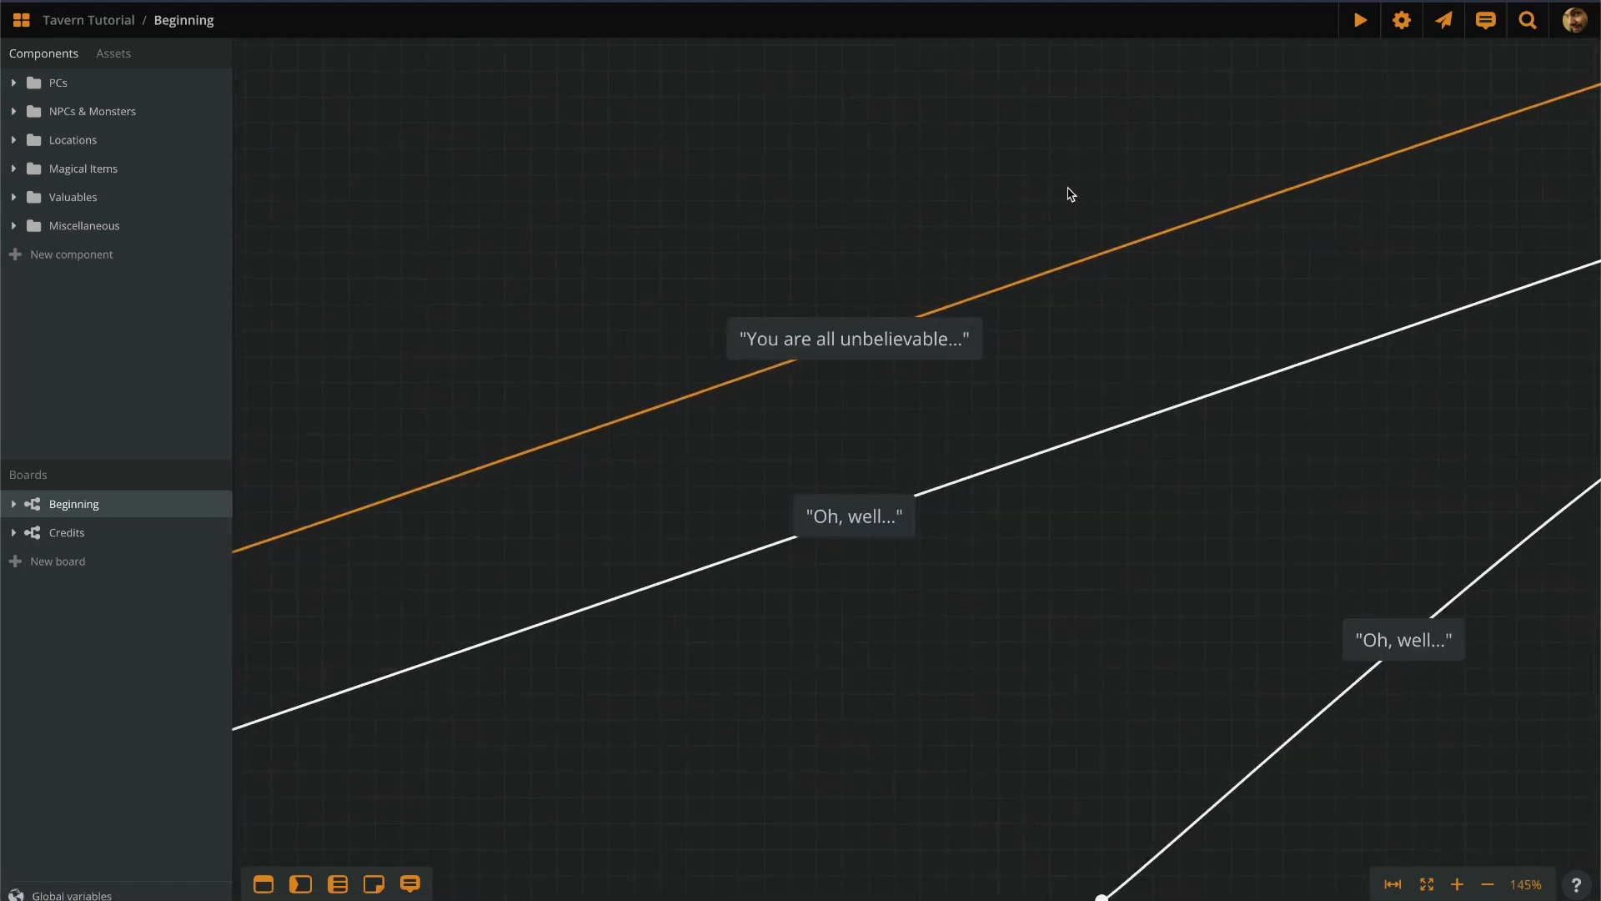
Add a code line reading morale below the 'You are all unbelievable...' label text.
scroll(776, 404, "down", 5)
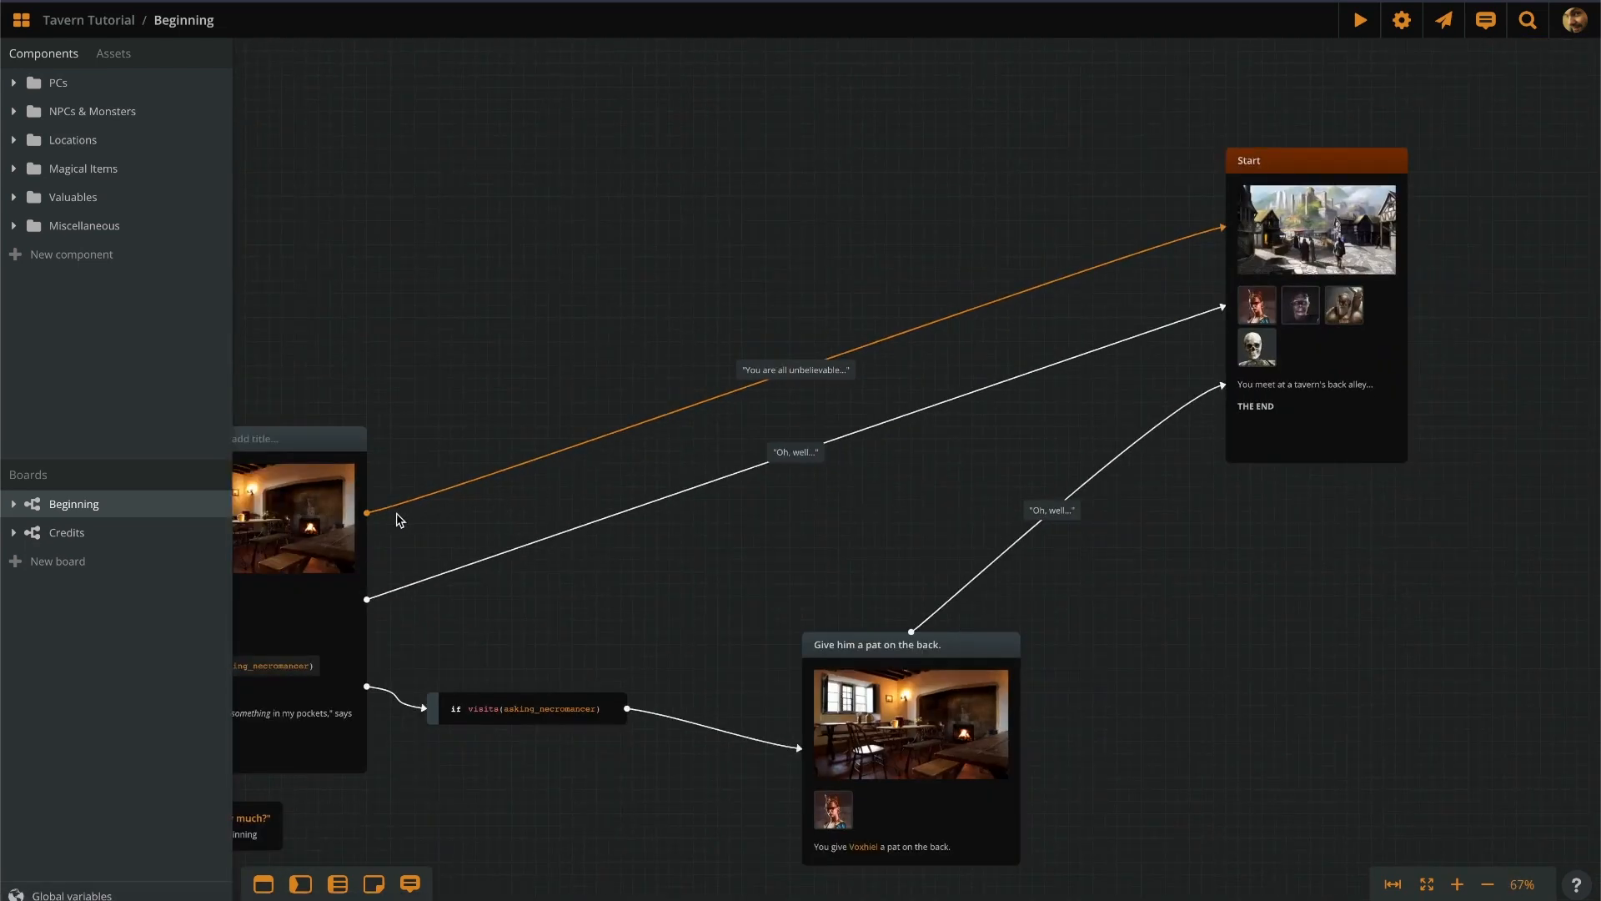
scroll(842, 434, "up", 5)
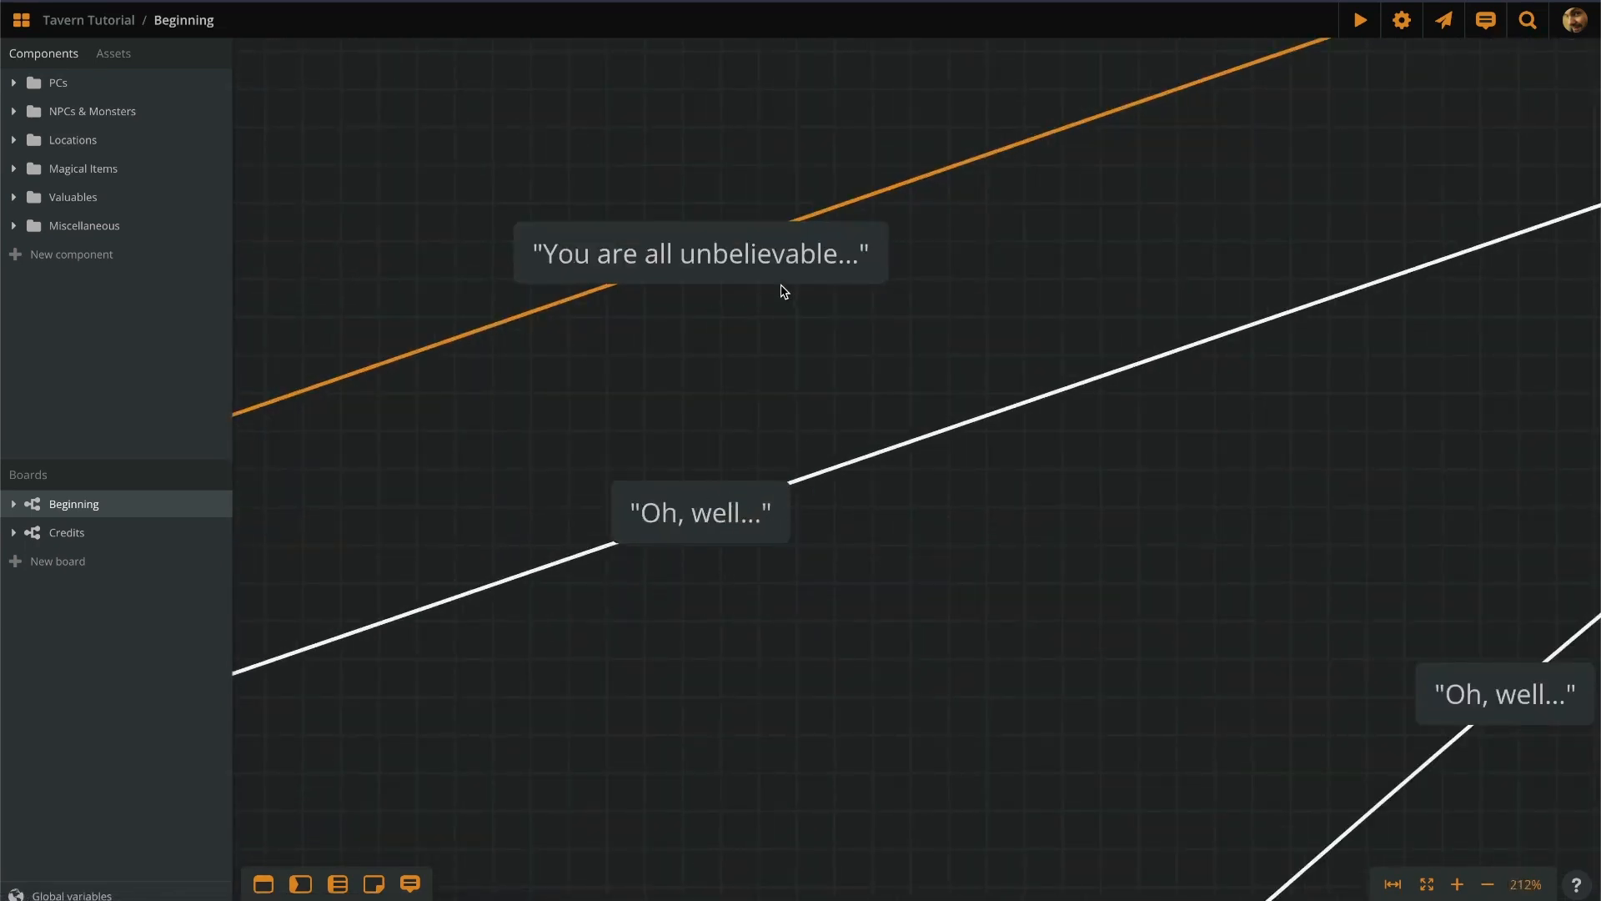
mouse_move(721, 258)
left_click_drag(876, 269, 867, 259)
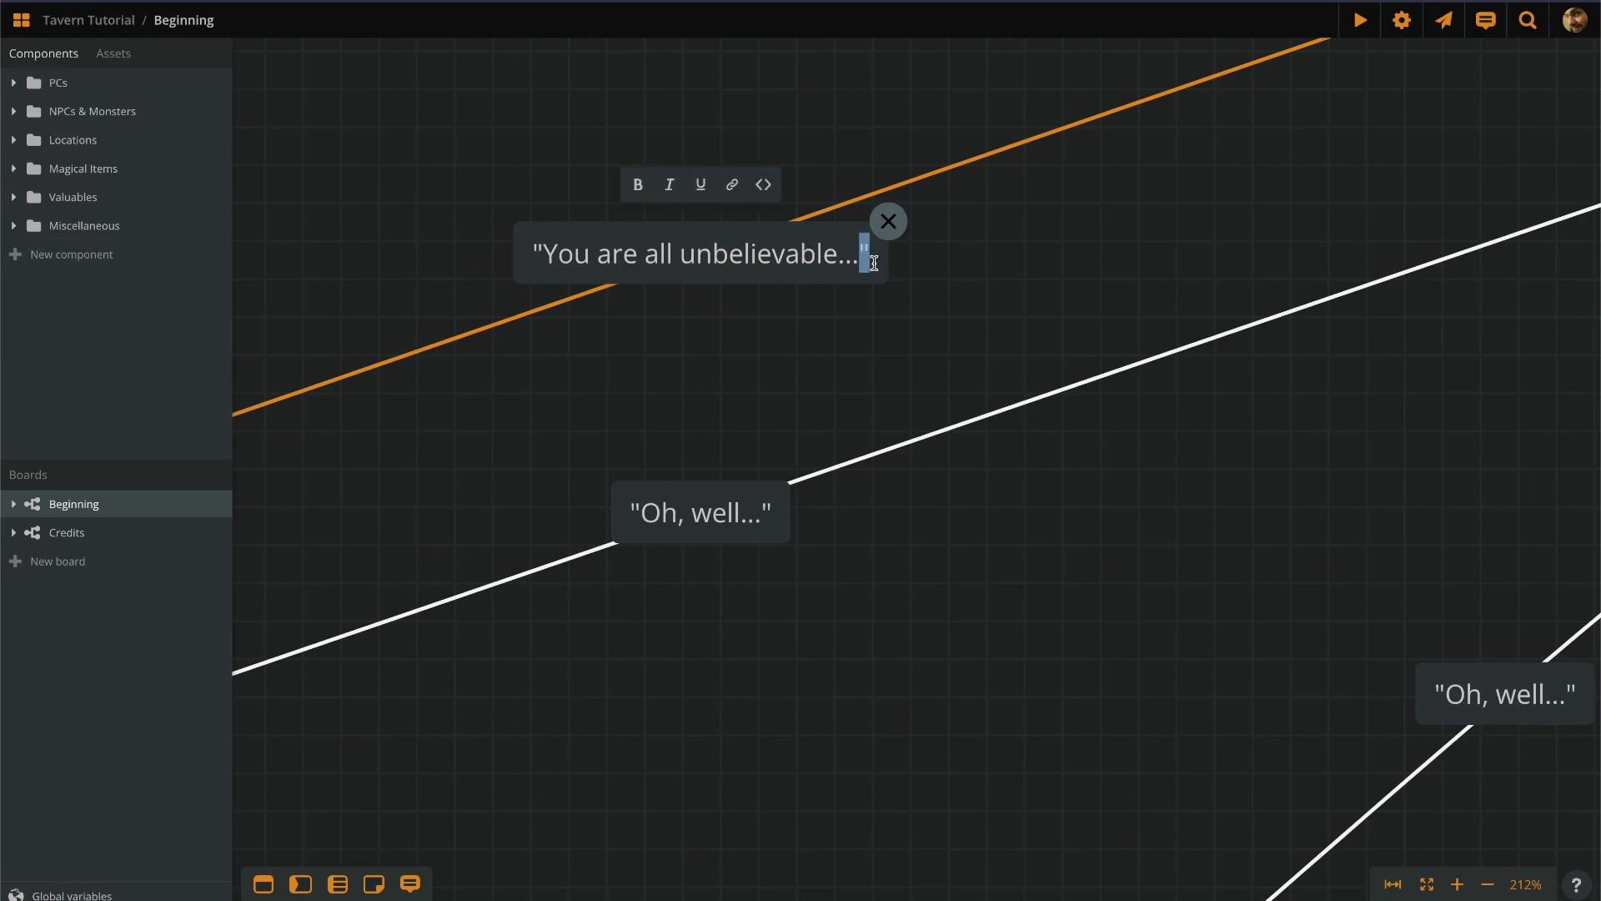
key("Right")
key("Return")
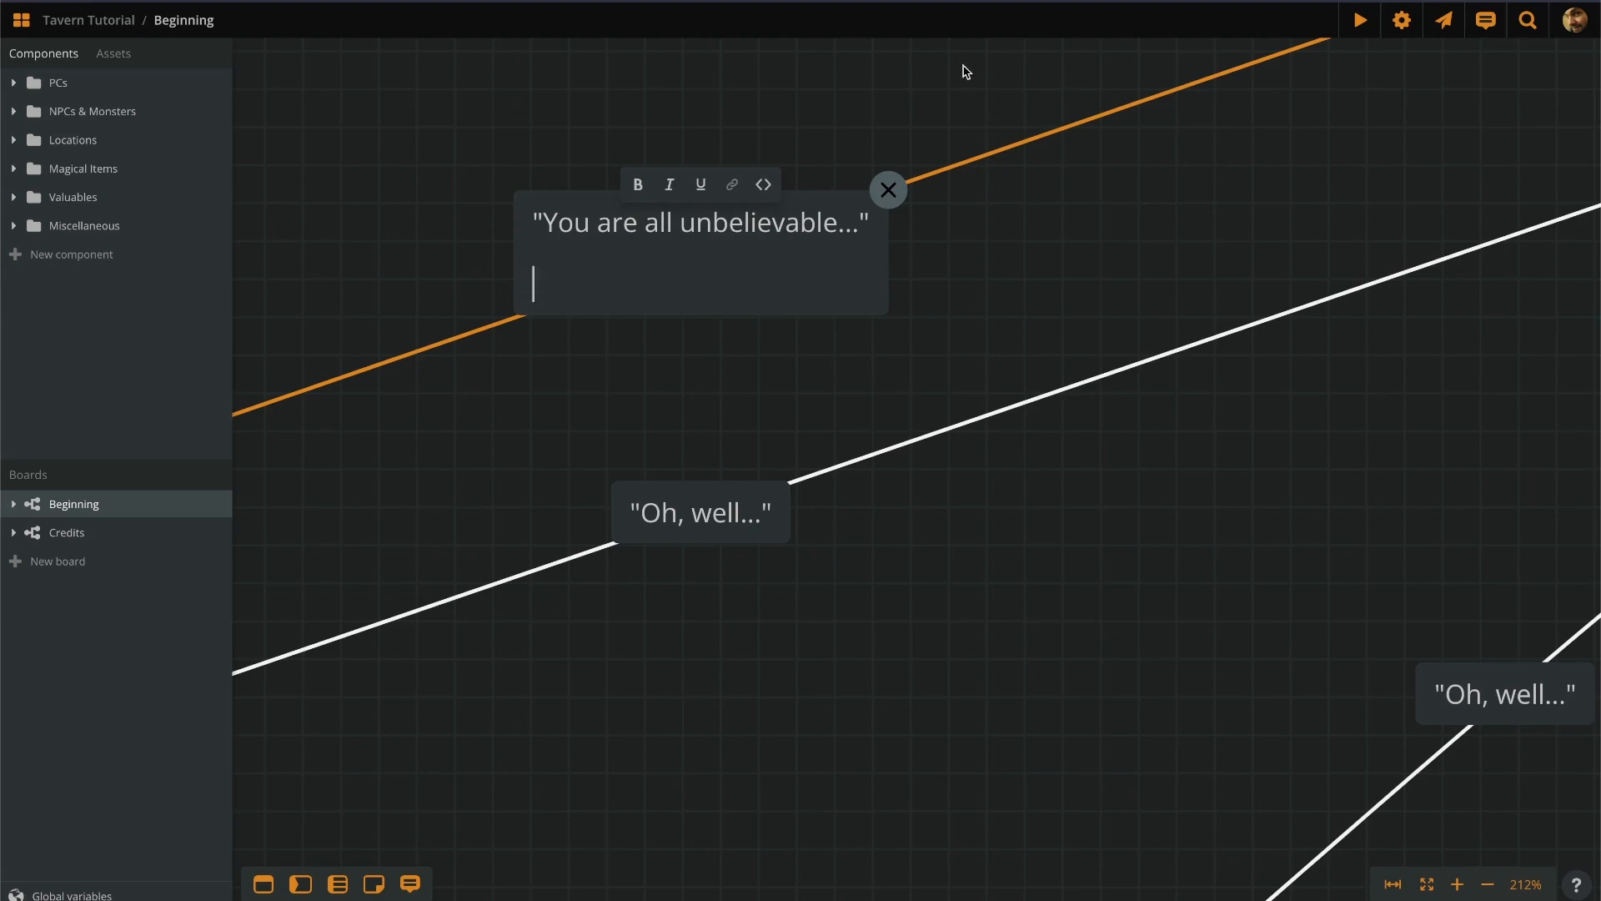
left_click(764, 184)
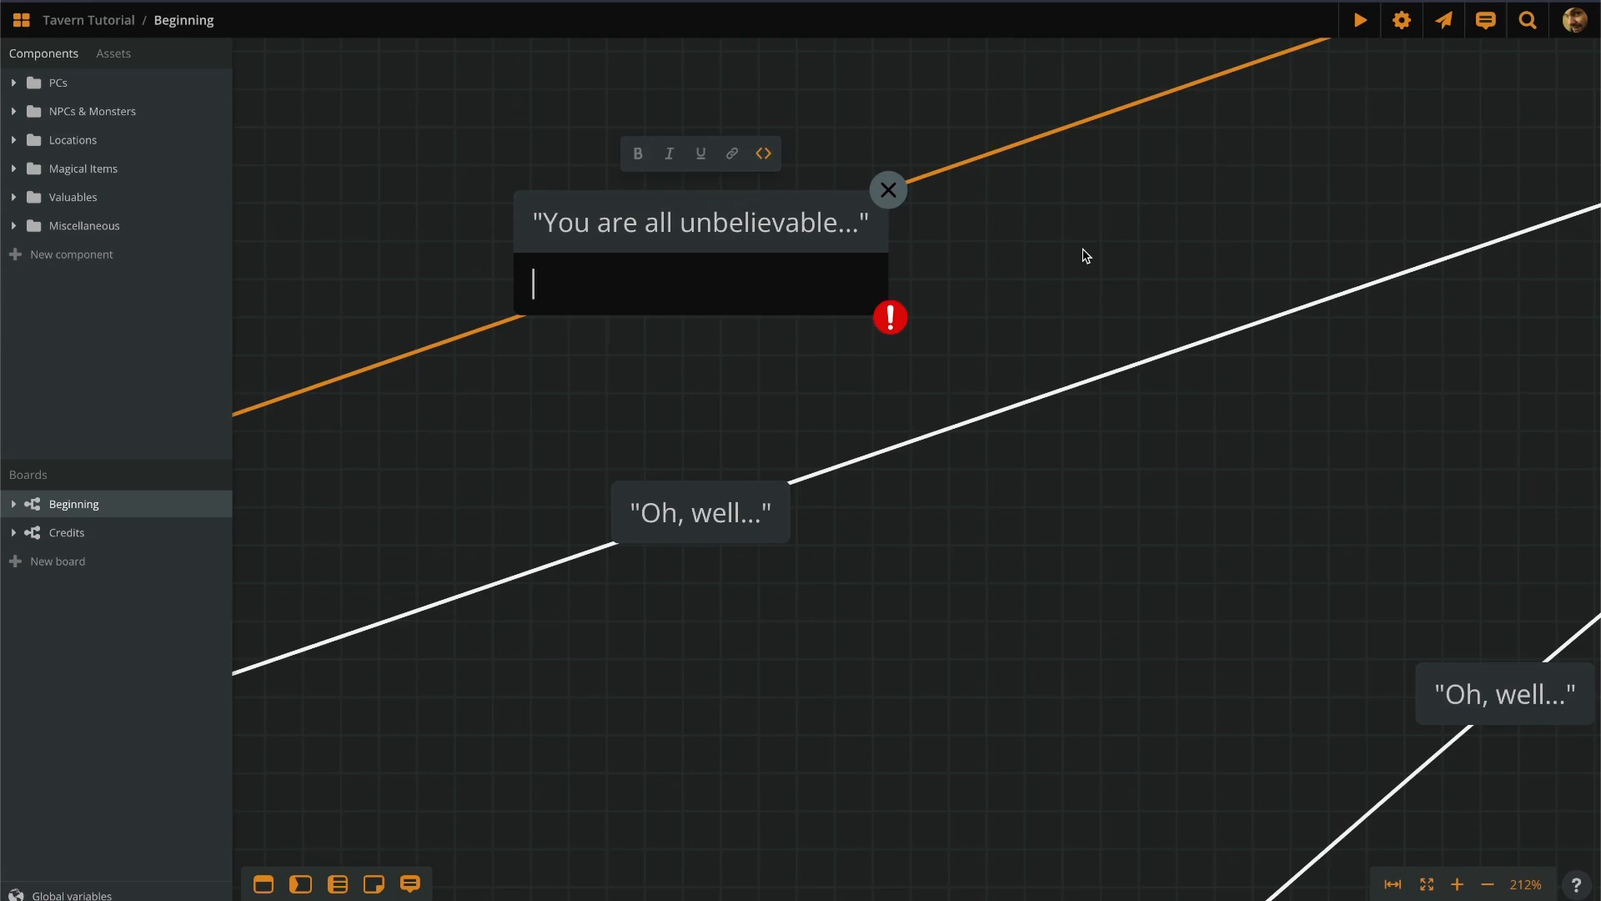
type("morale")
Confirm morale exists in Global variables and complete the code line as morale -= 1.
left_click(90, 893)
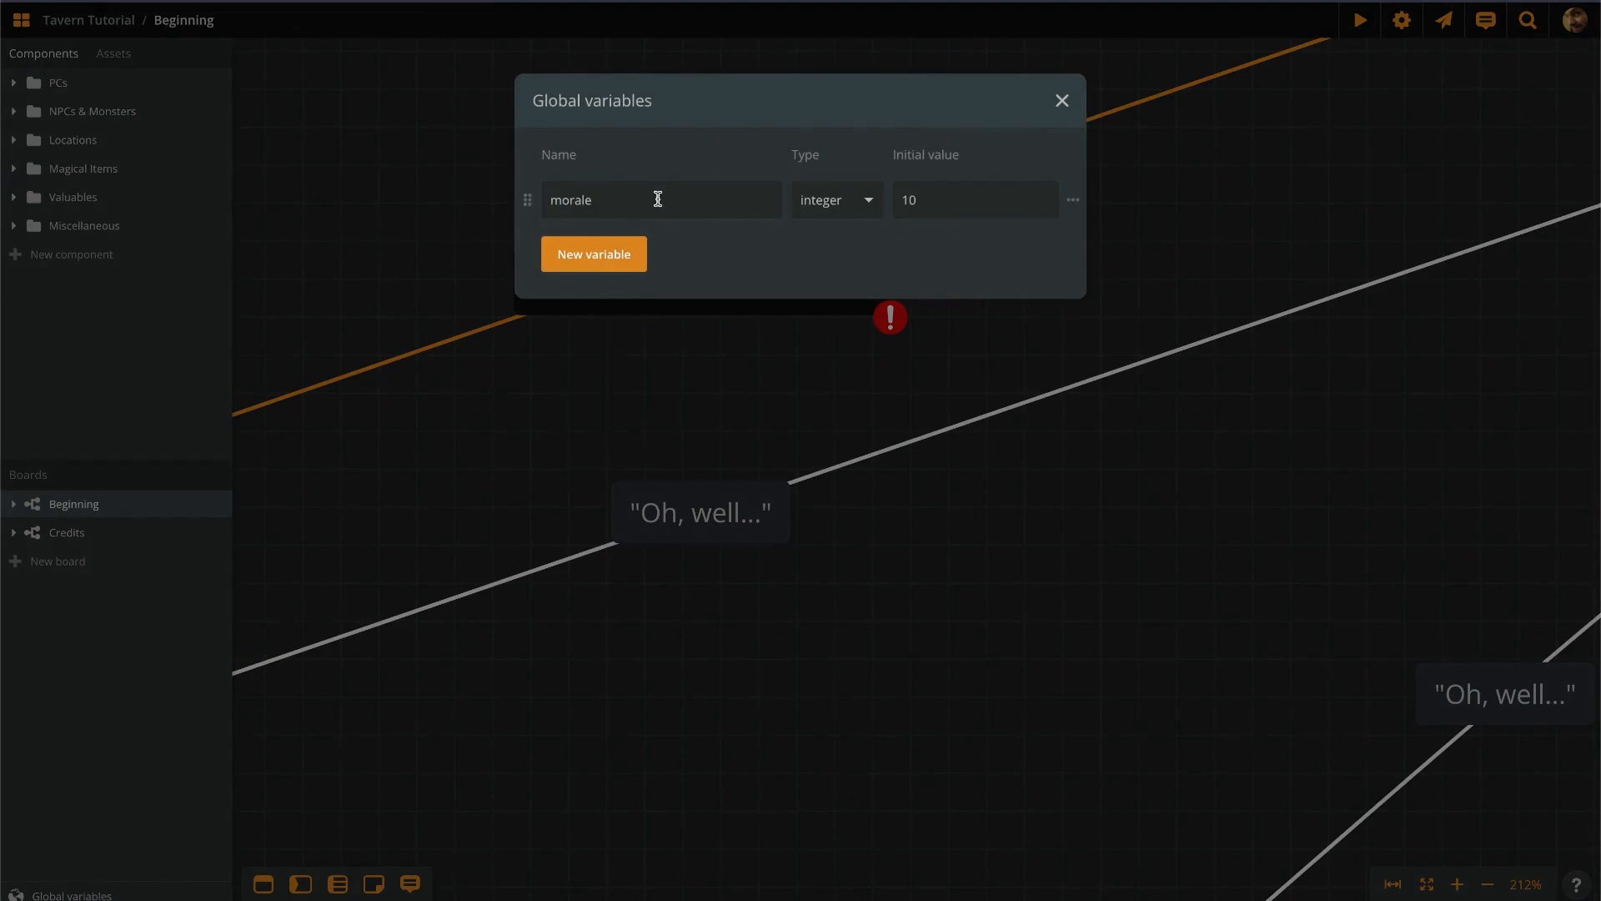
left_click(655, 400)
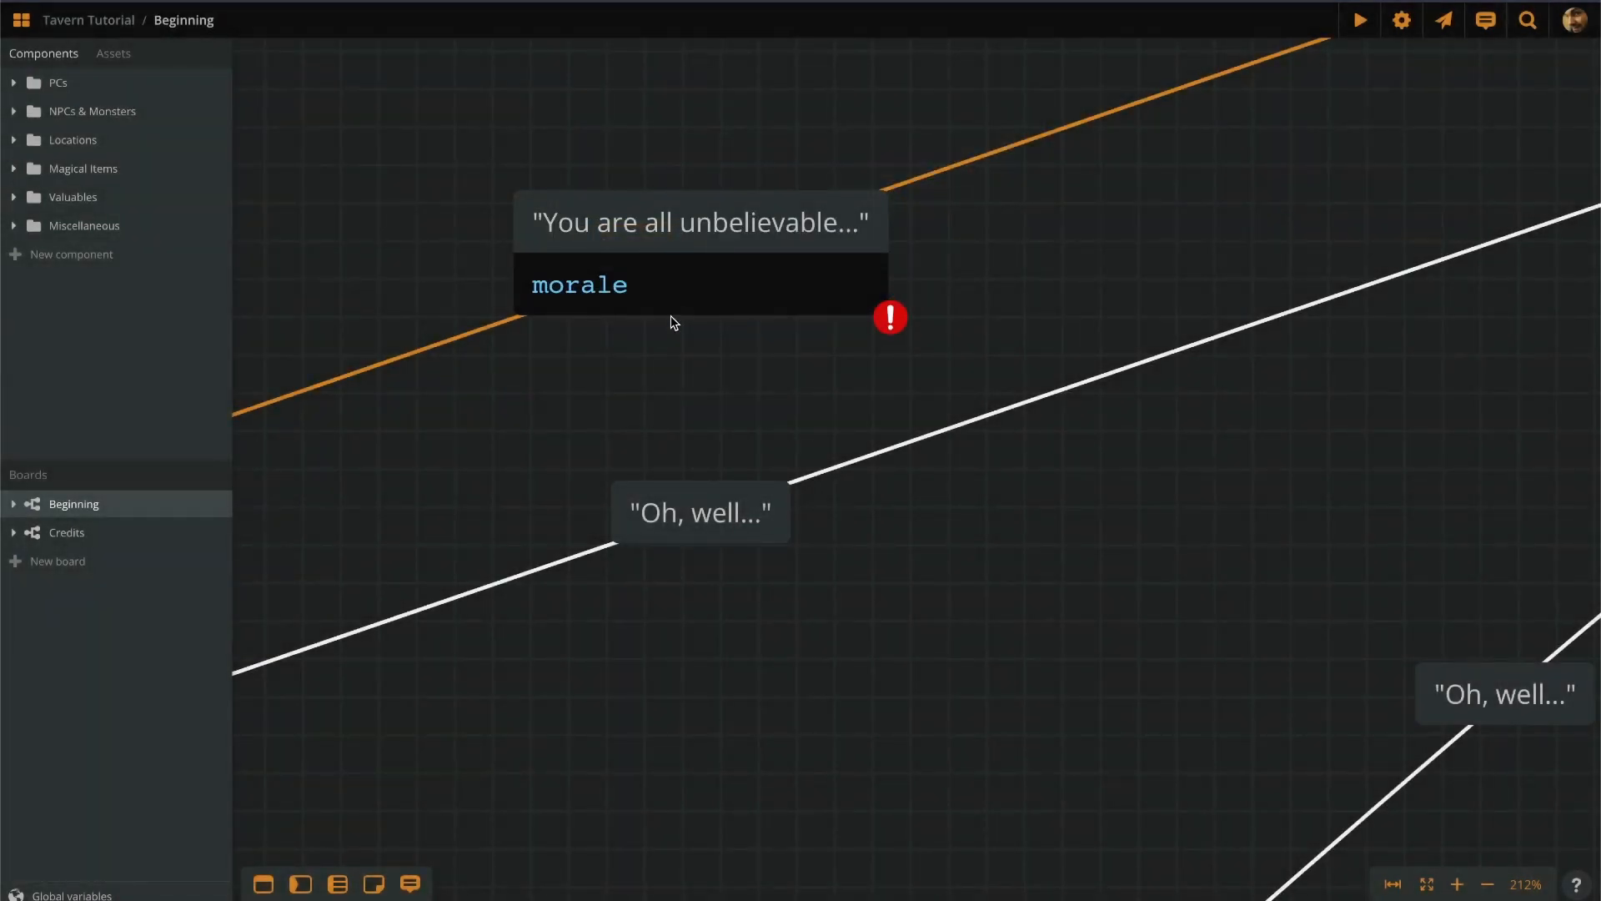
left_click(683, 287)
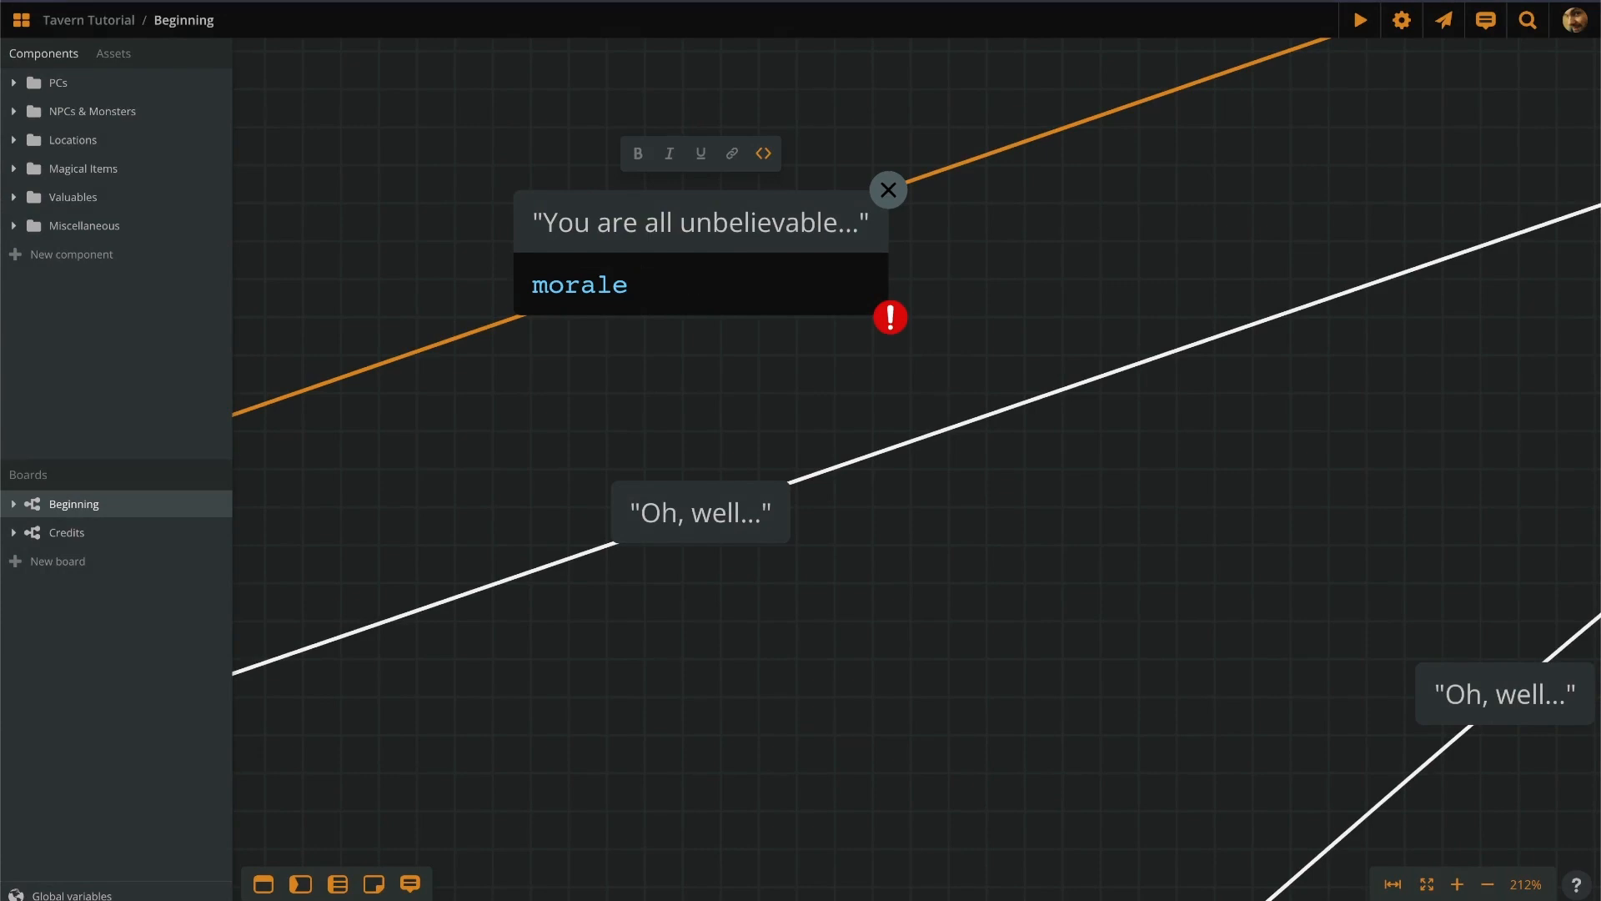
type("-= 1")
left_click(608, 405)
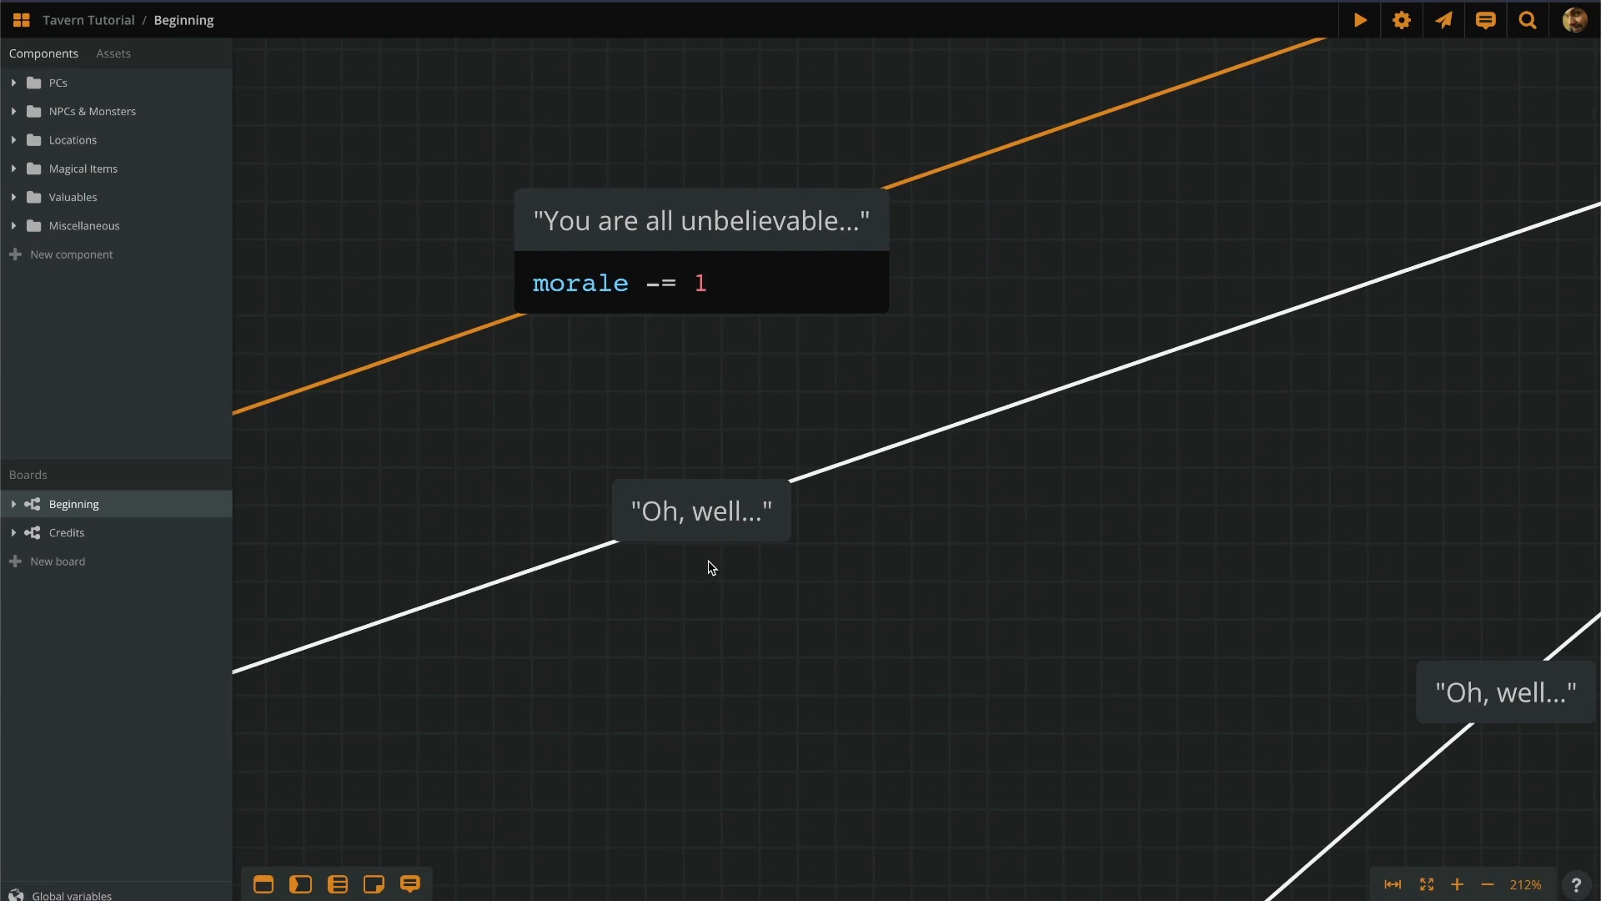
Add a morale += 1 code line under the 'Oh, well...' label text.
double_click(723, 513)
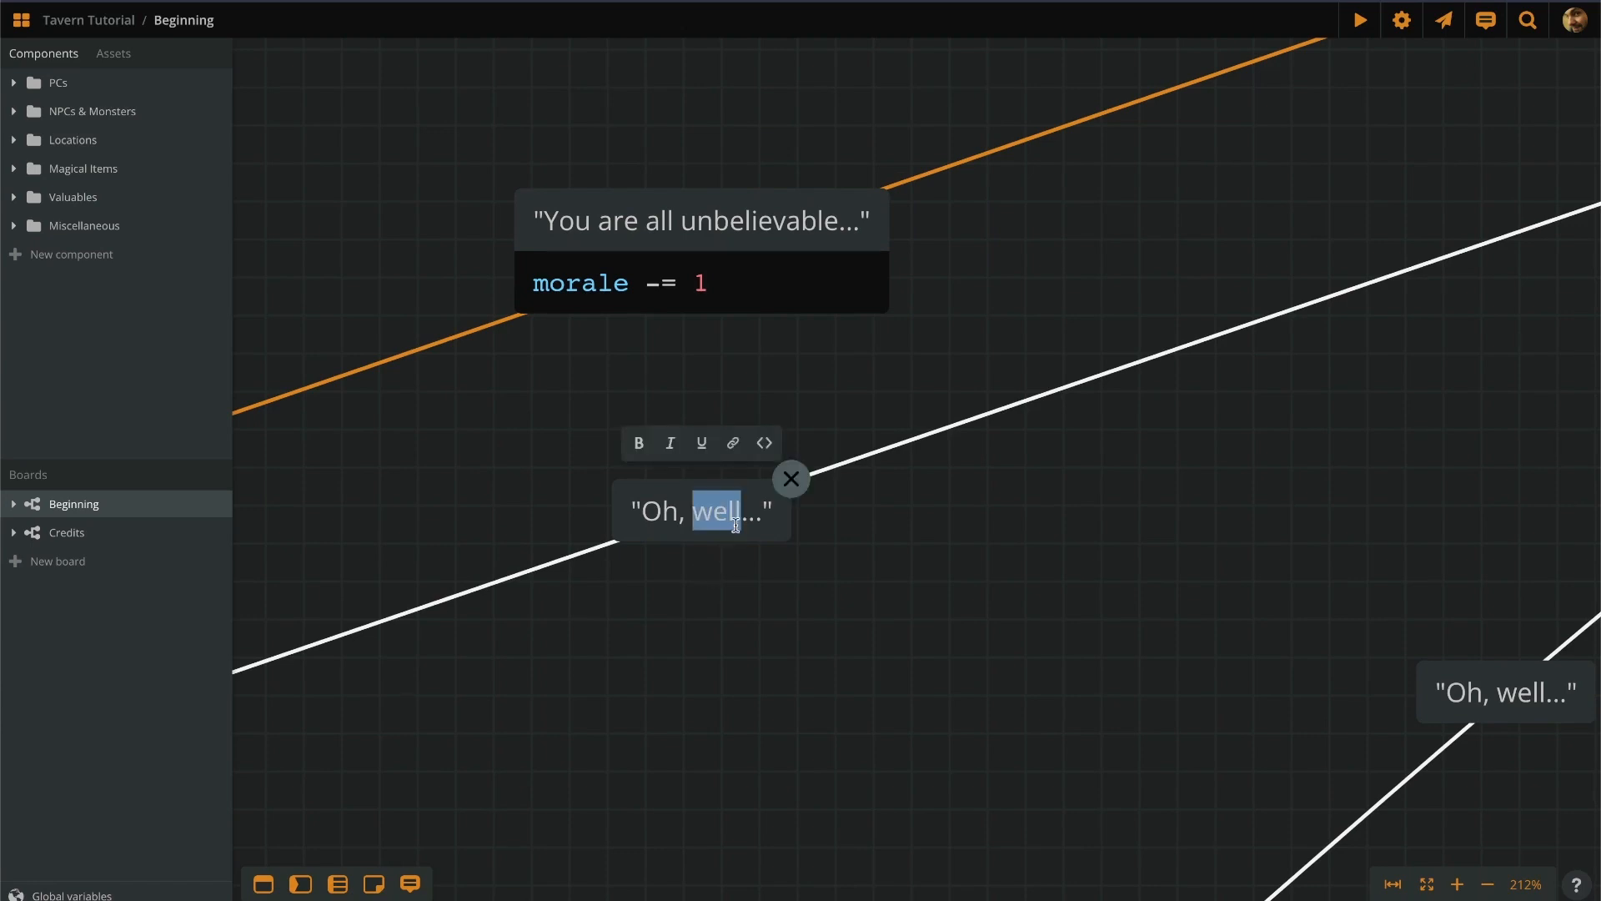
left_click(737, 524)
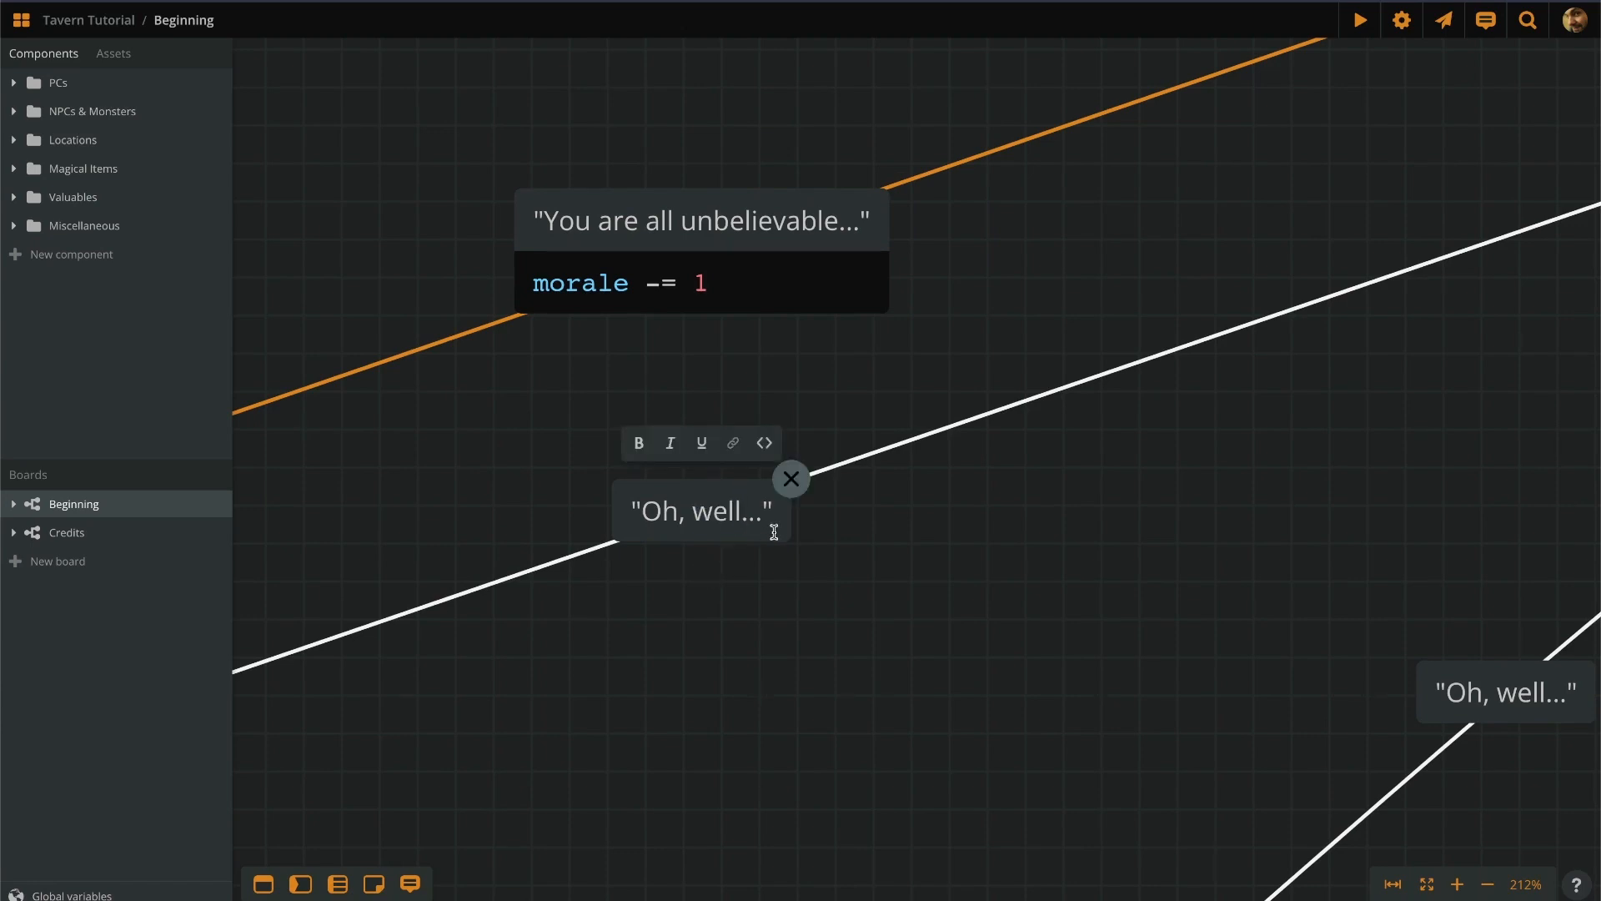
left_click(774, 532)
key("Return")
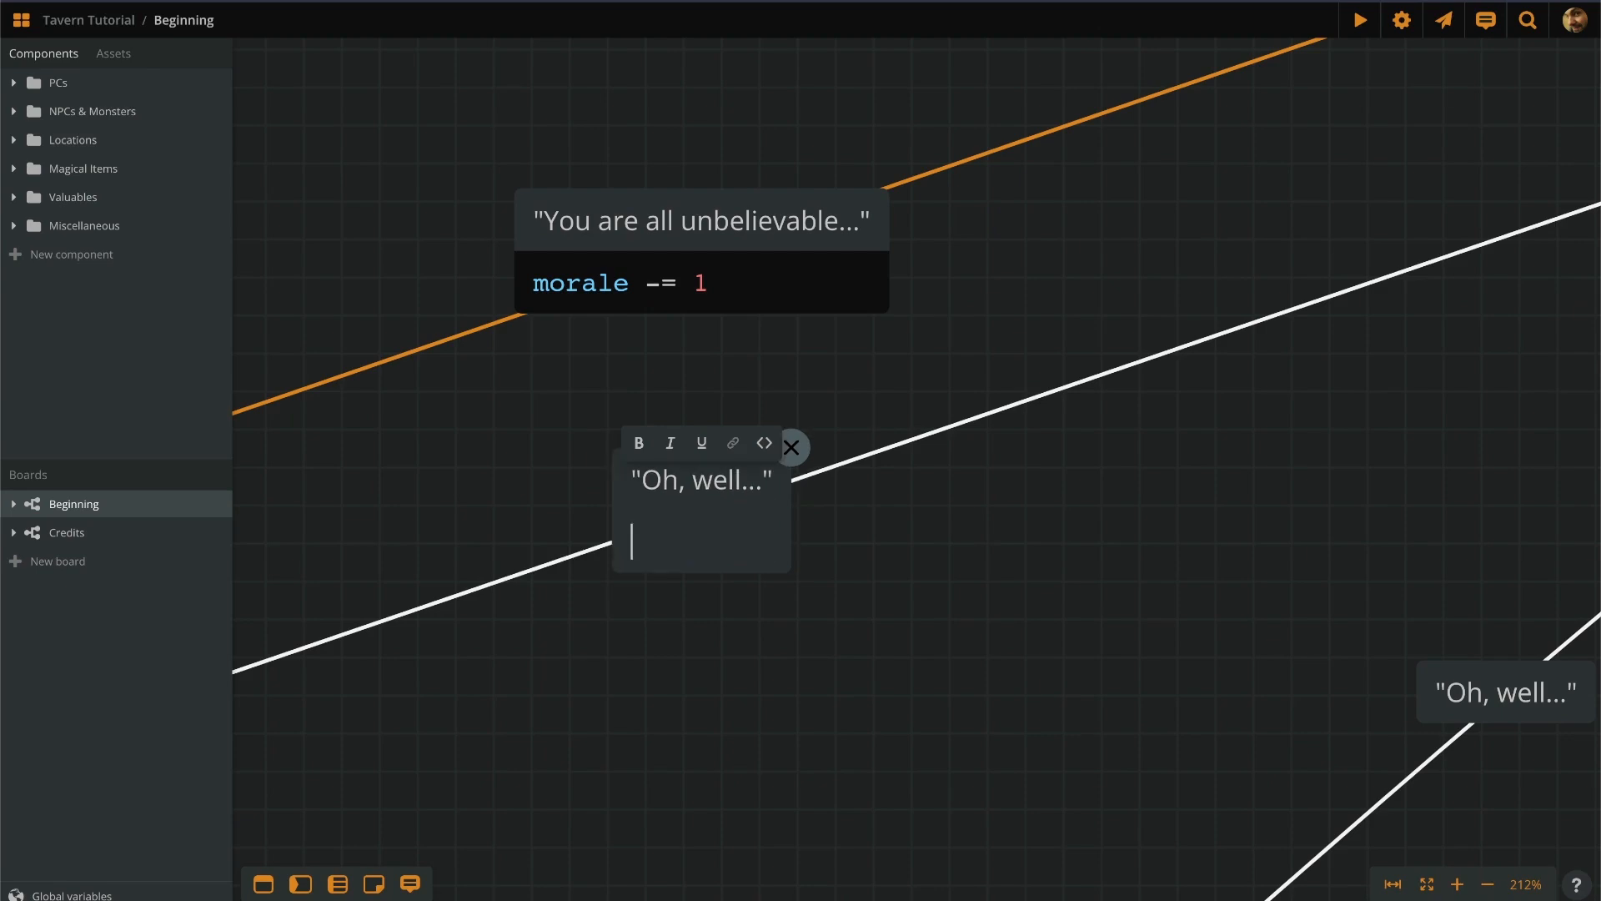
key("ctrl+alt+c")
type("mo")
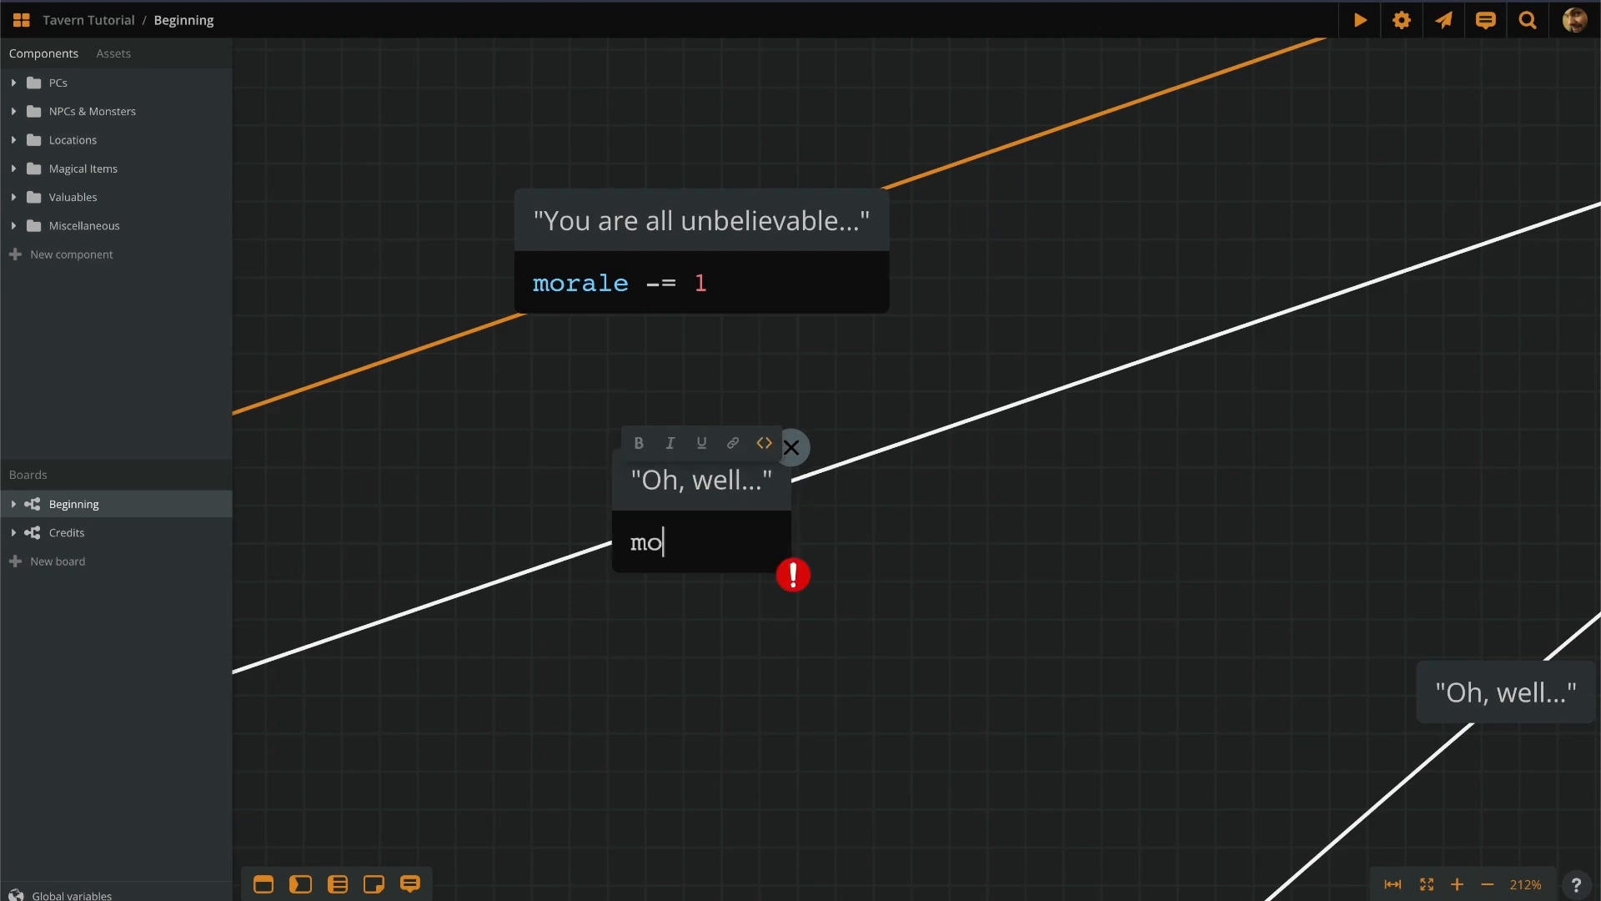
type("rale += 1")
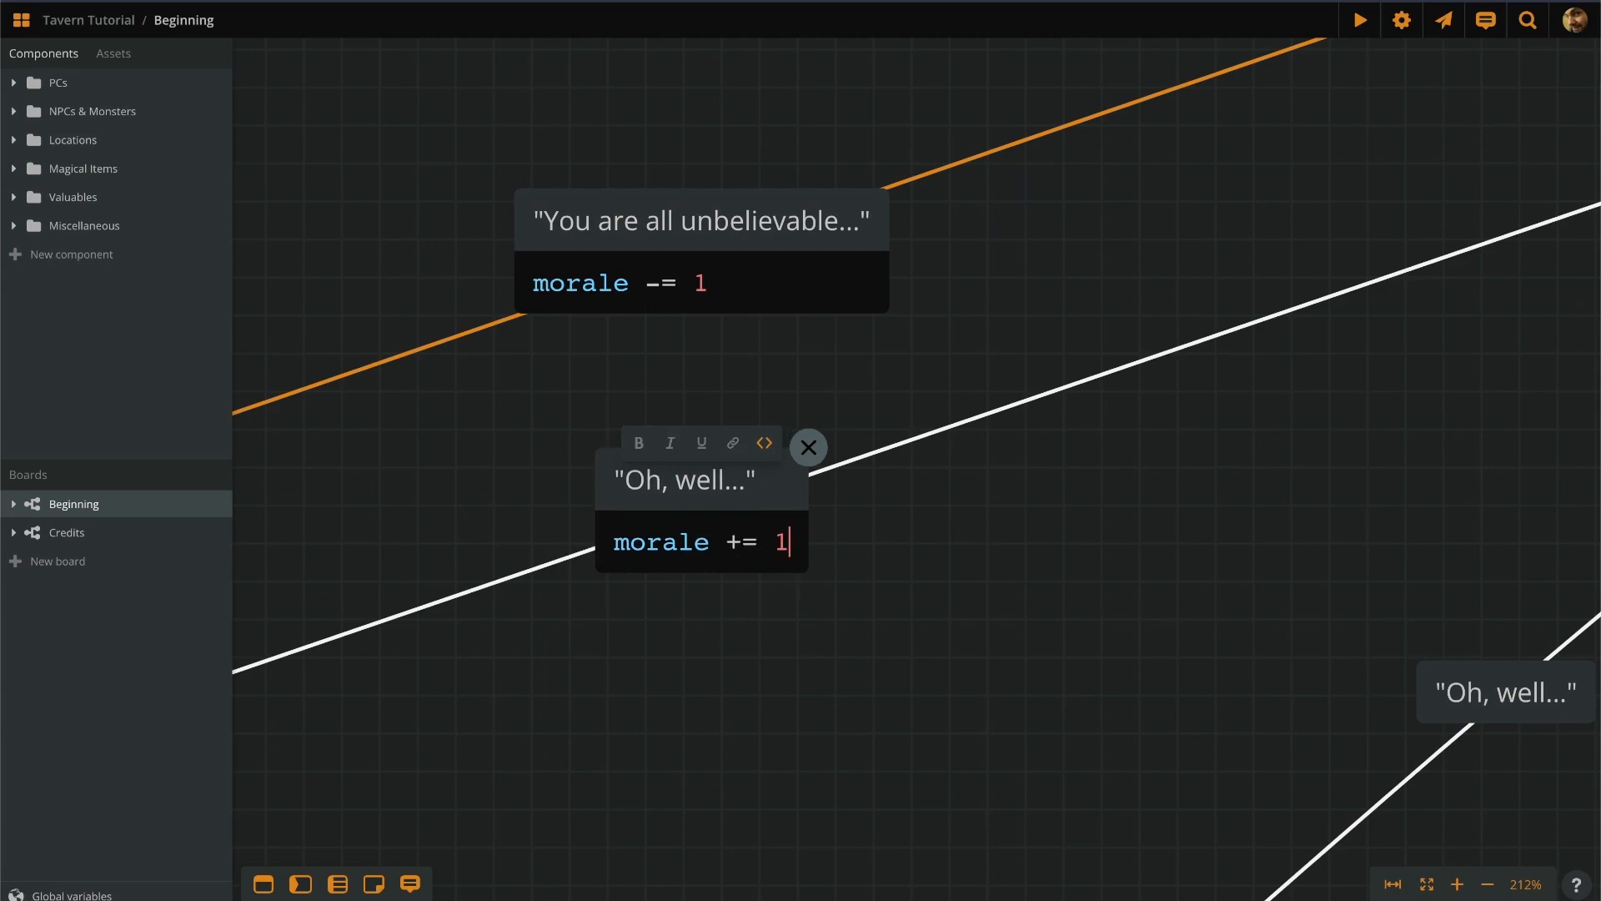
left_click(903, 574)
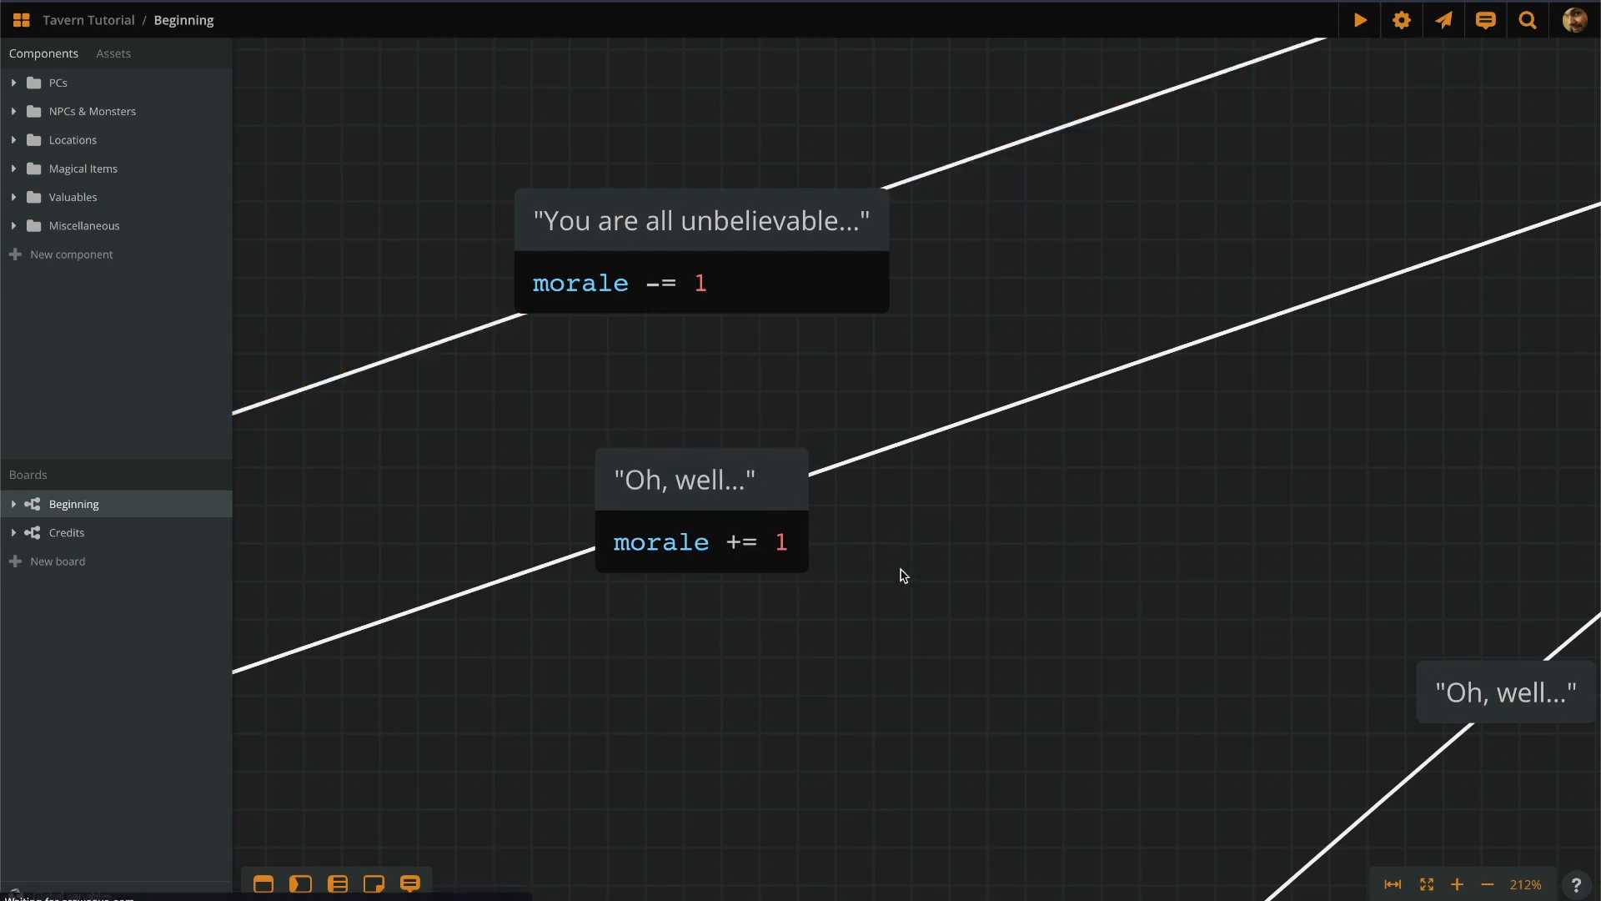
Zoom out to view the Start node with both choice connections.
scroll(691, 551, "down", 5)
scroll(688, 546, "down", 2)
scroll(673, 569, "down", 1)
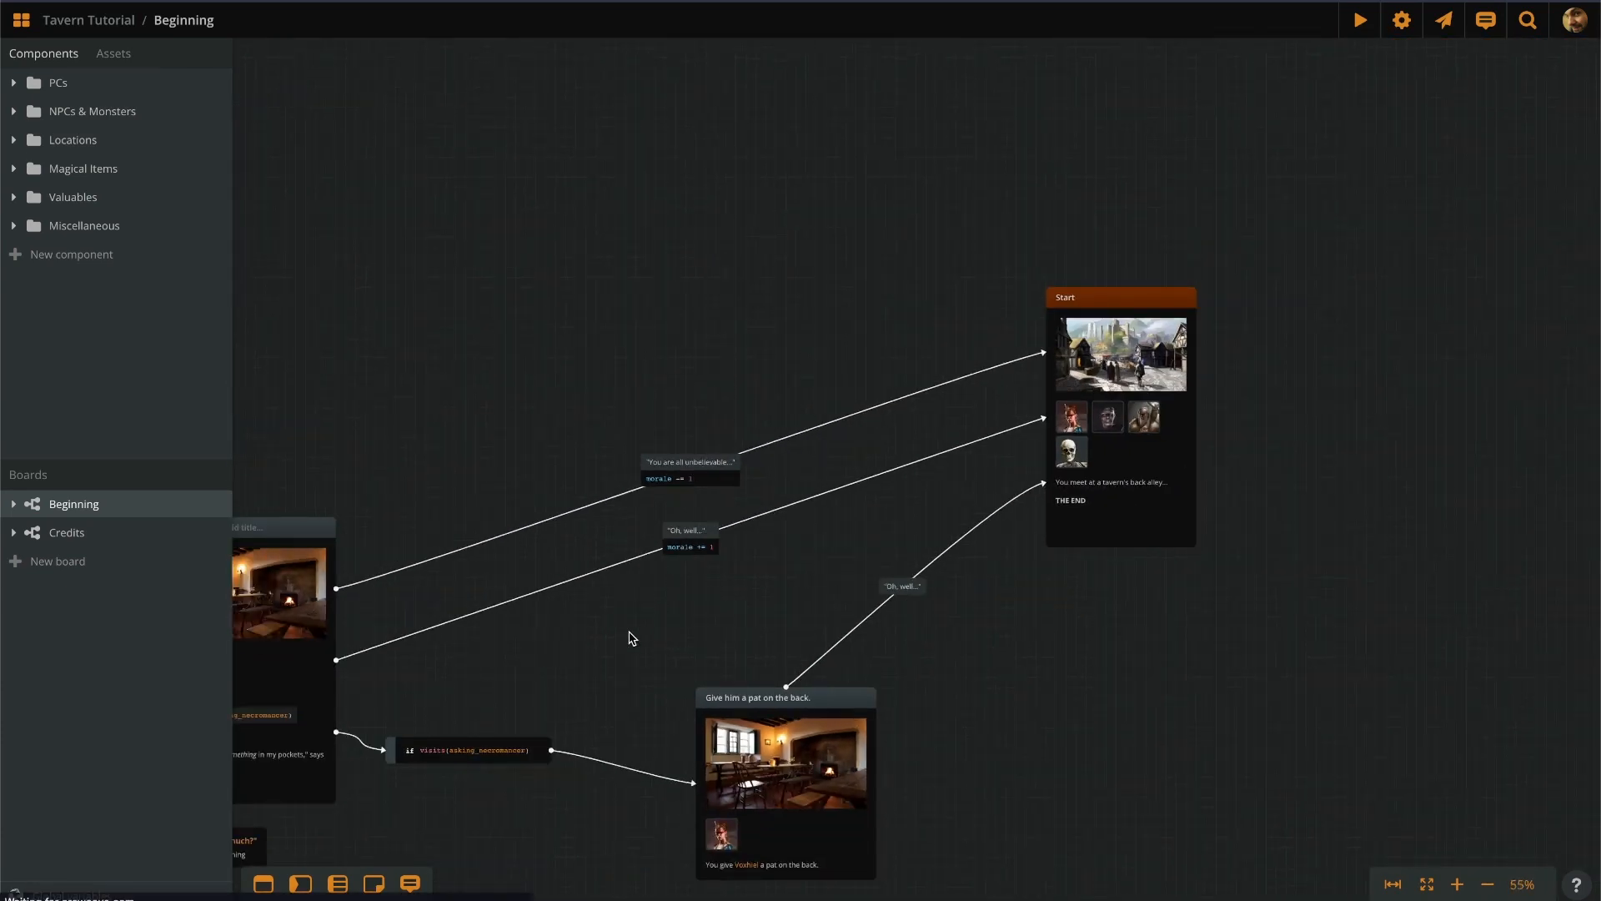
left_click_drag(629, 635, 676, 560)
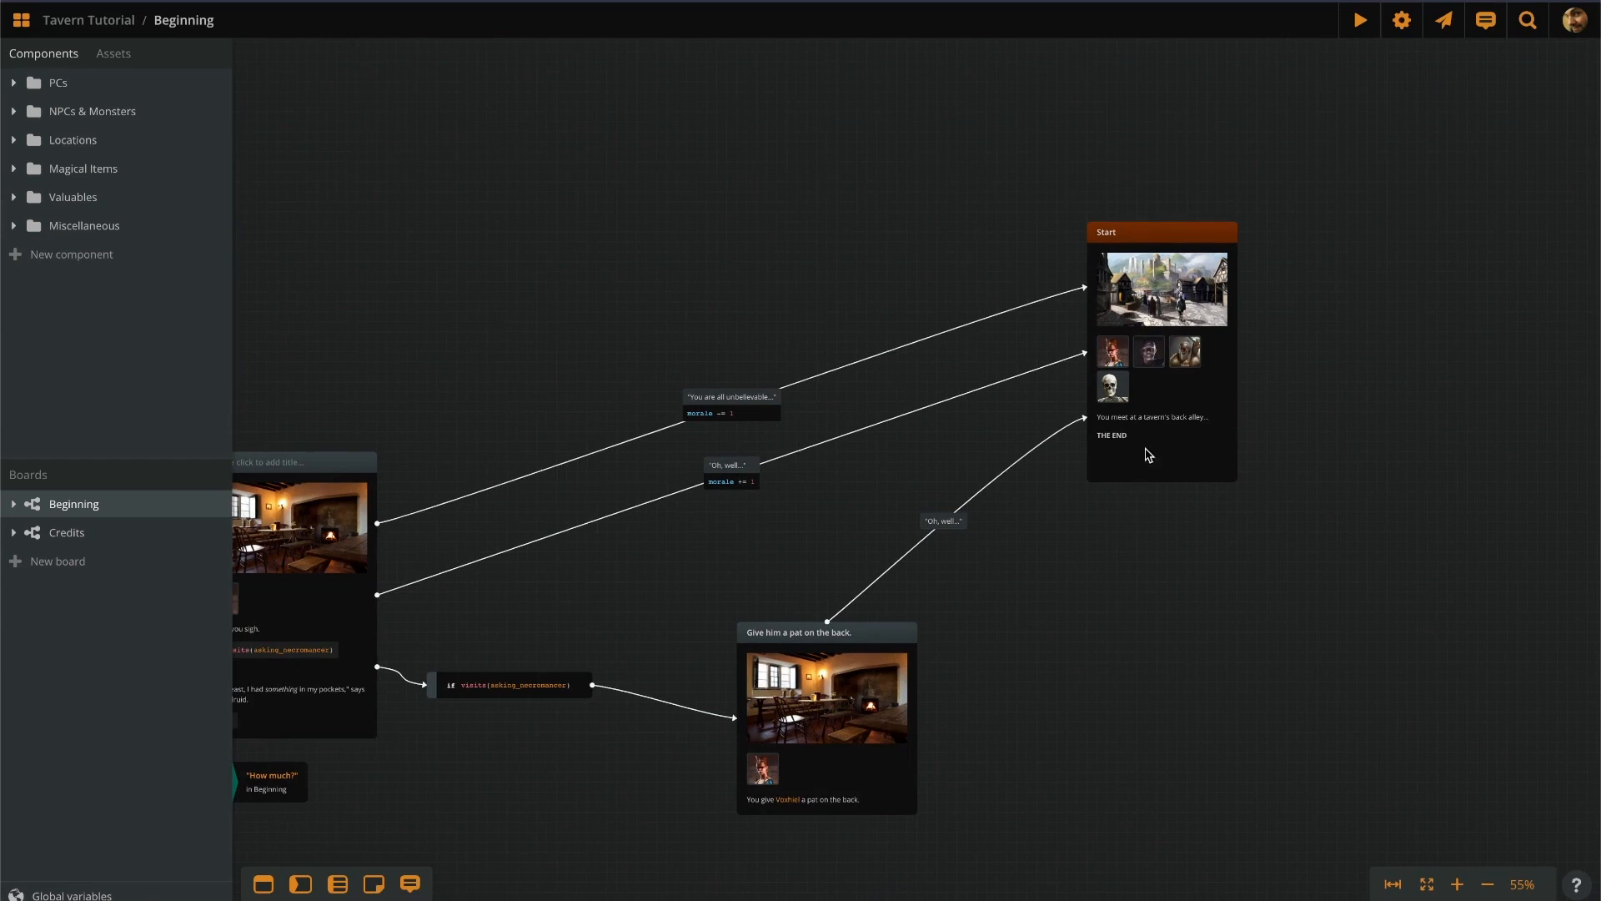
scroll(917, 450, "up", 4)
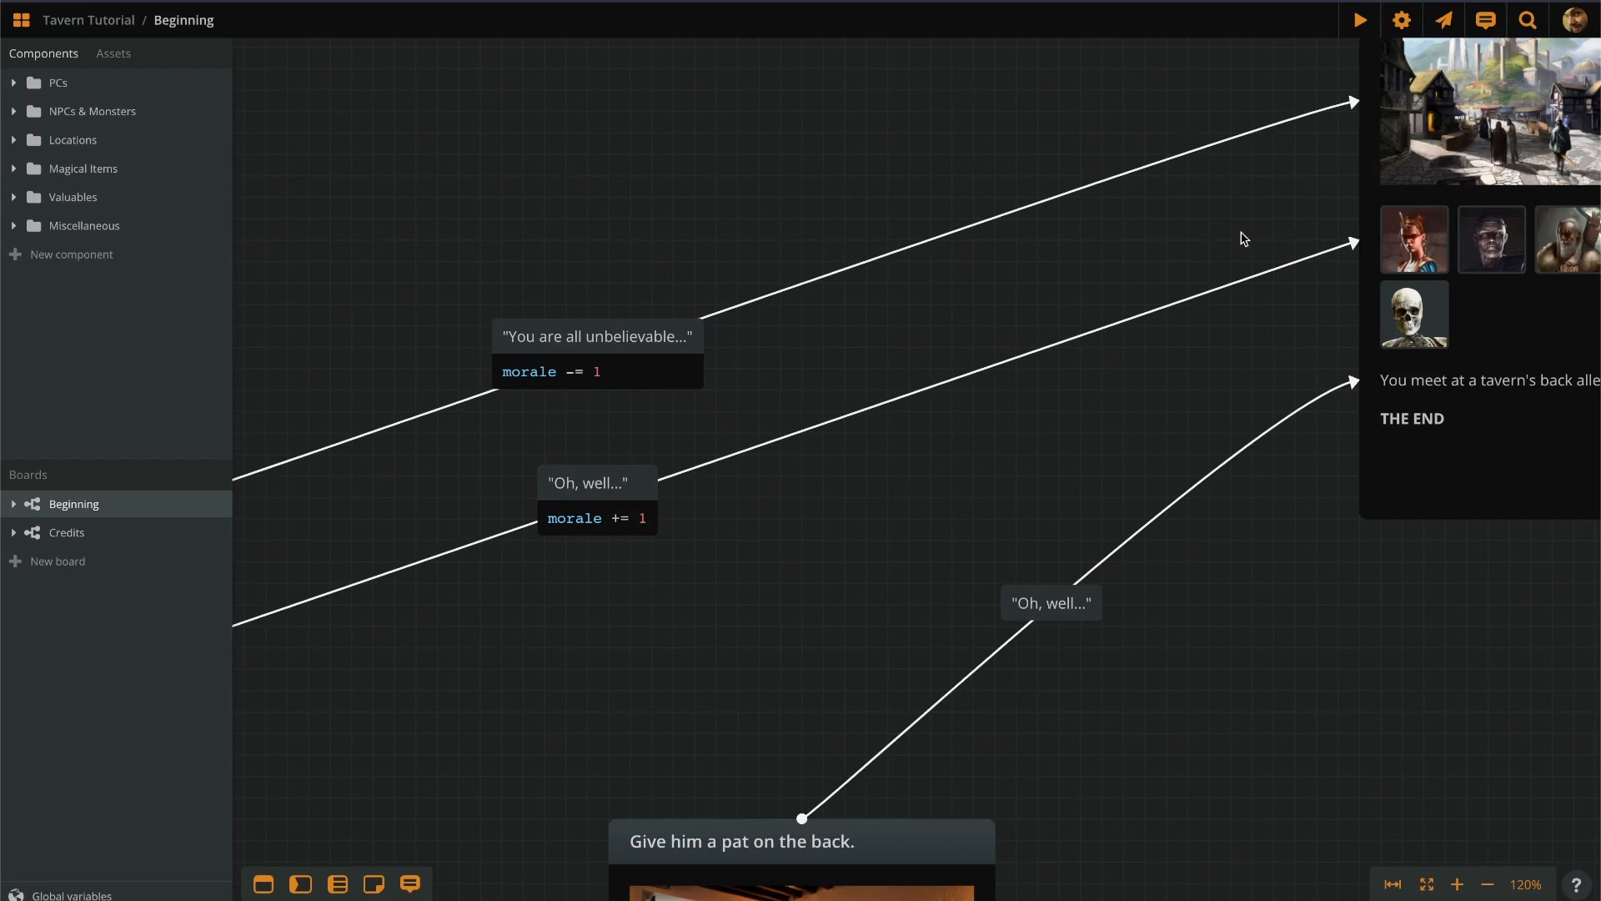
scroll(1240, 238, "down", 4)
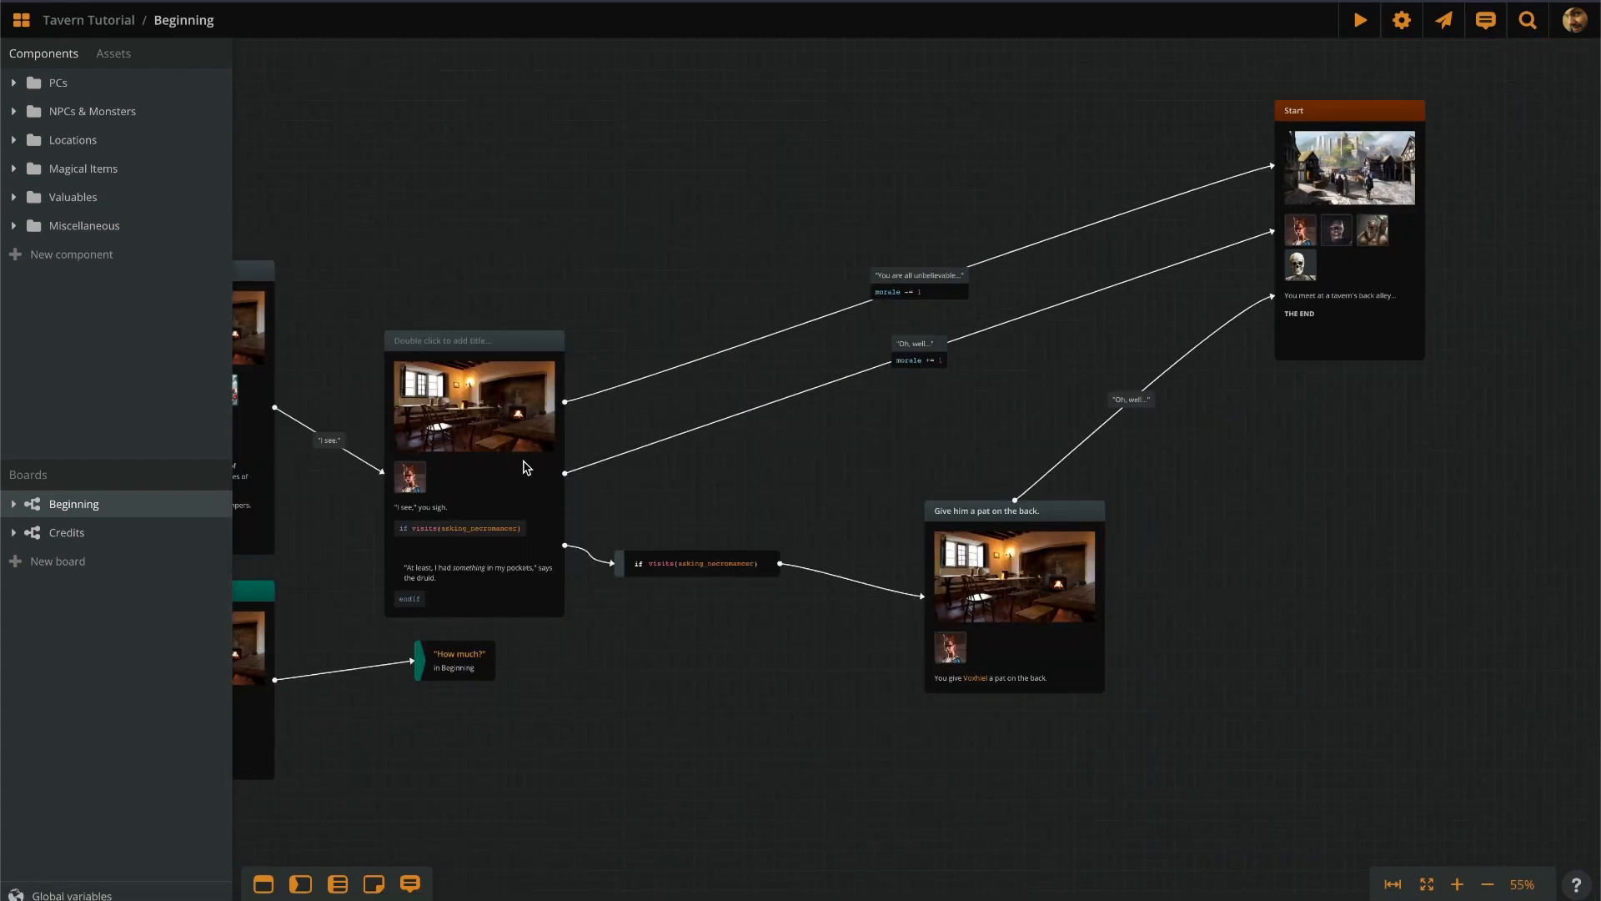
Play the story from the tavern scene node with the variables debugger shown.
left_click(484, 480)
right_click(483, 476)
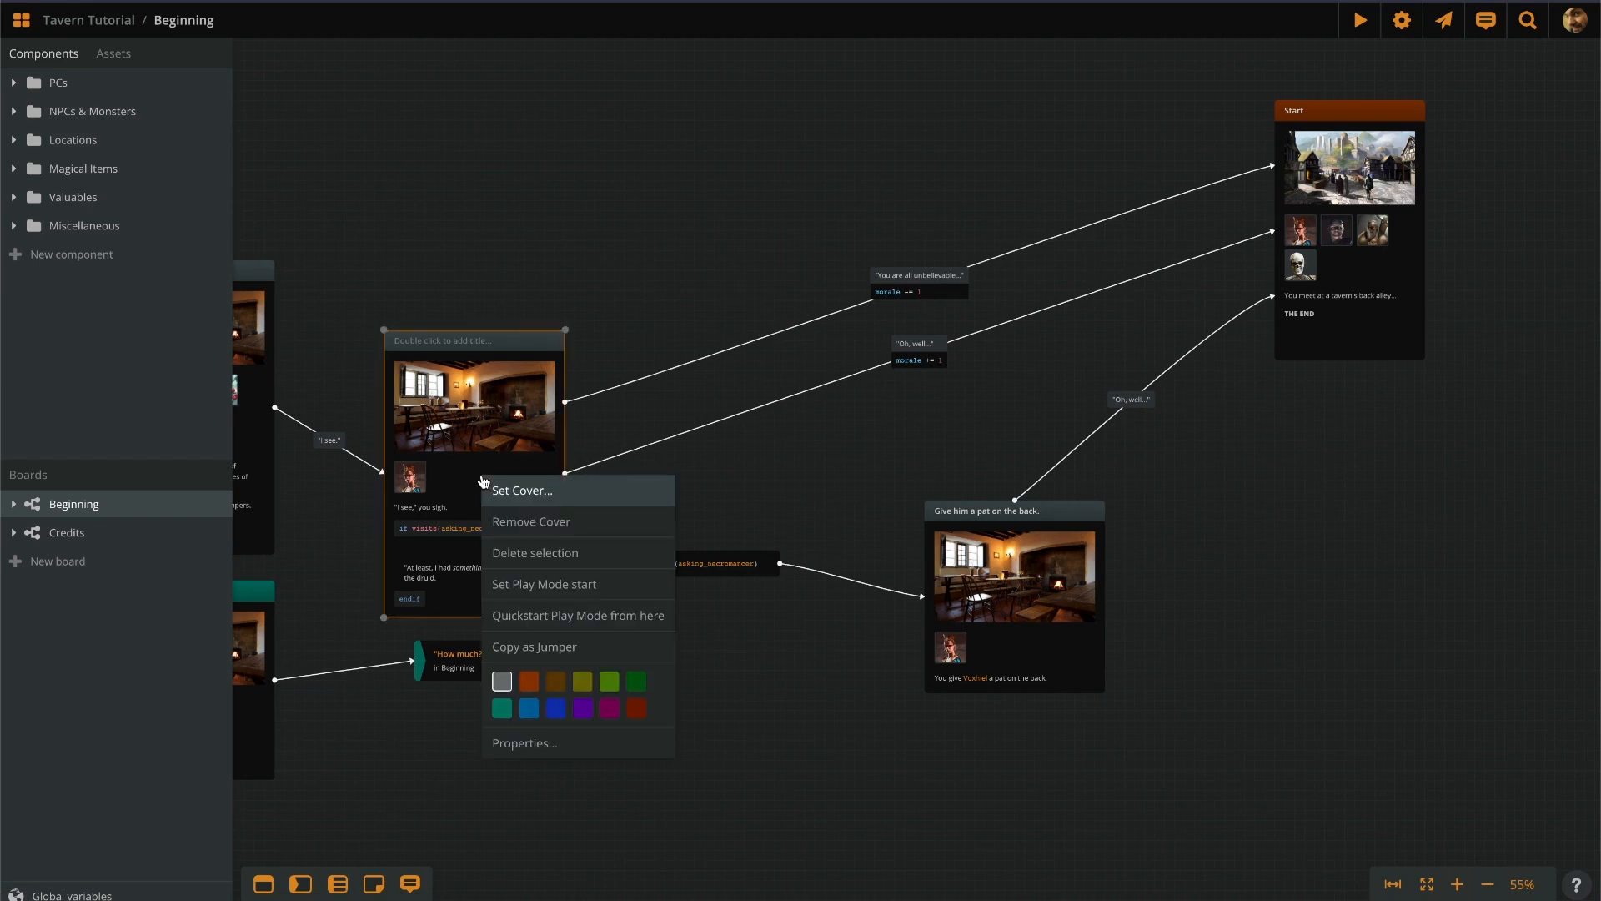
left_click(538, 616)
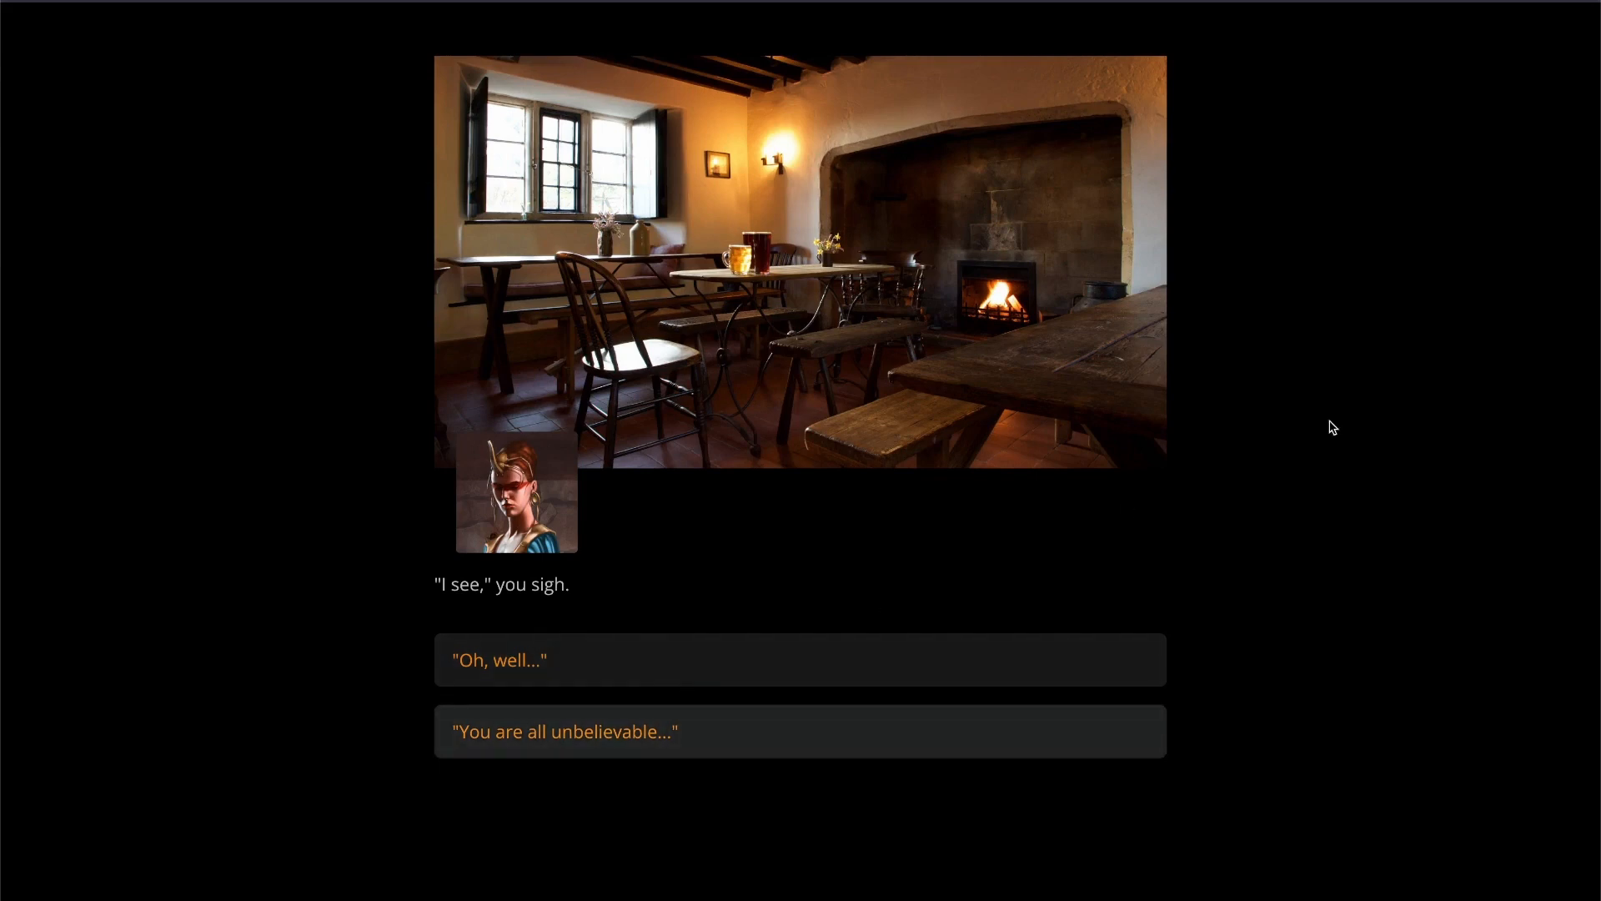
left_click(1531, 20)
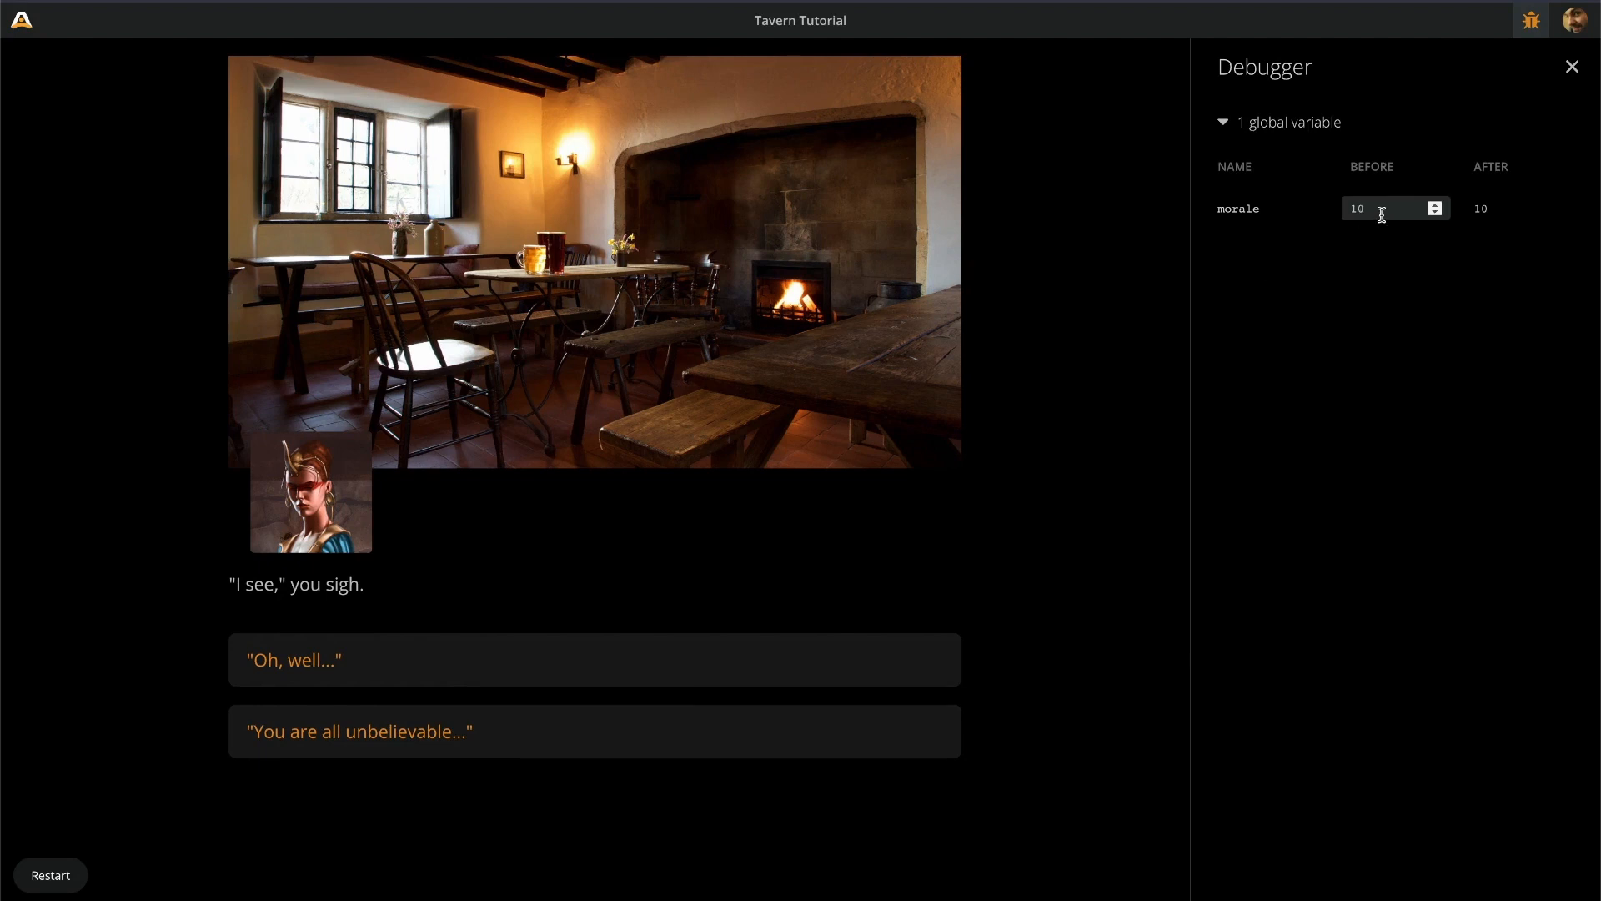
Test 'Oh, well...', undo it, test 'You are all unbelievable...', then exit play mode.
left_click(413, 663)
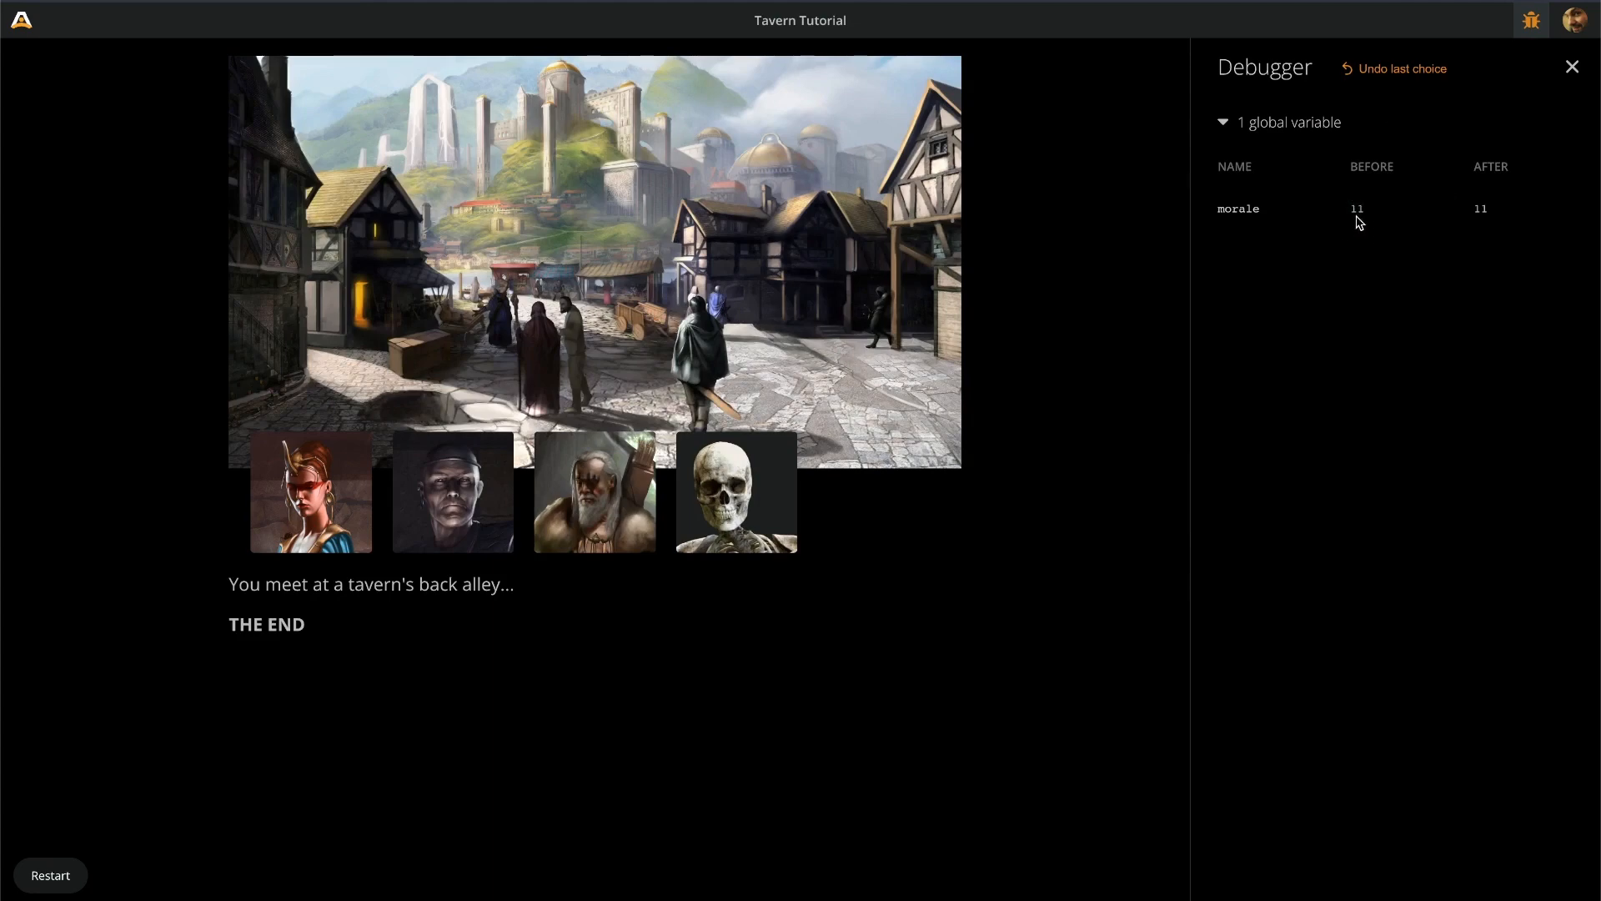
left_click(1403, 67)
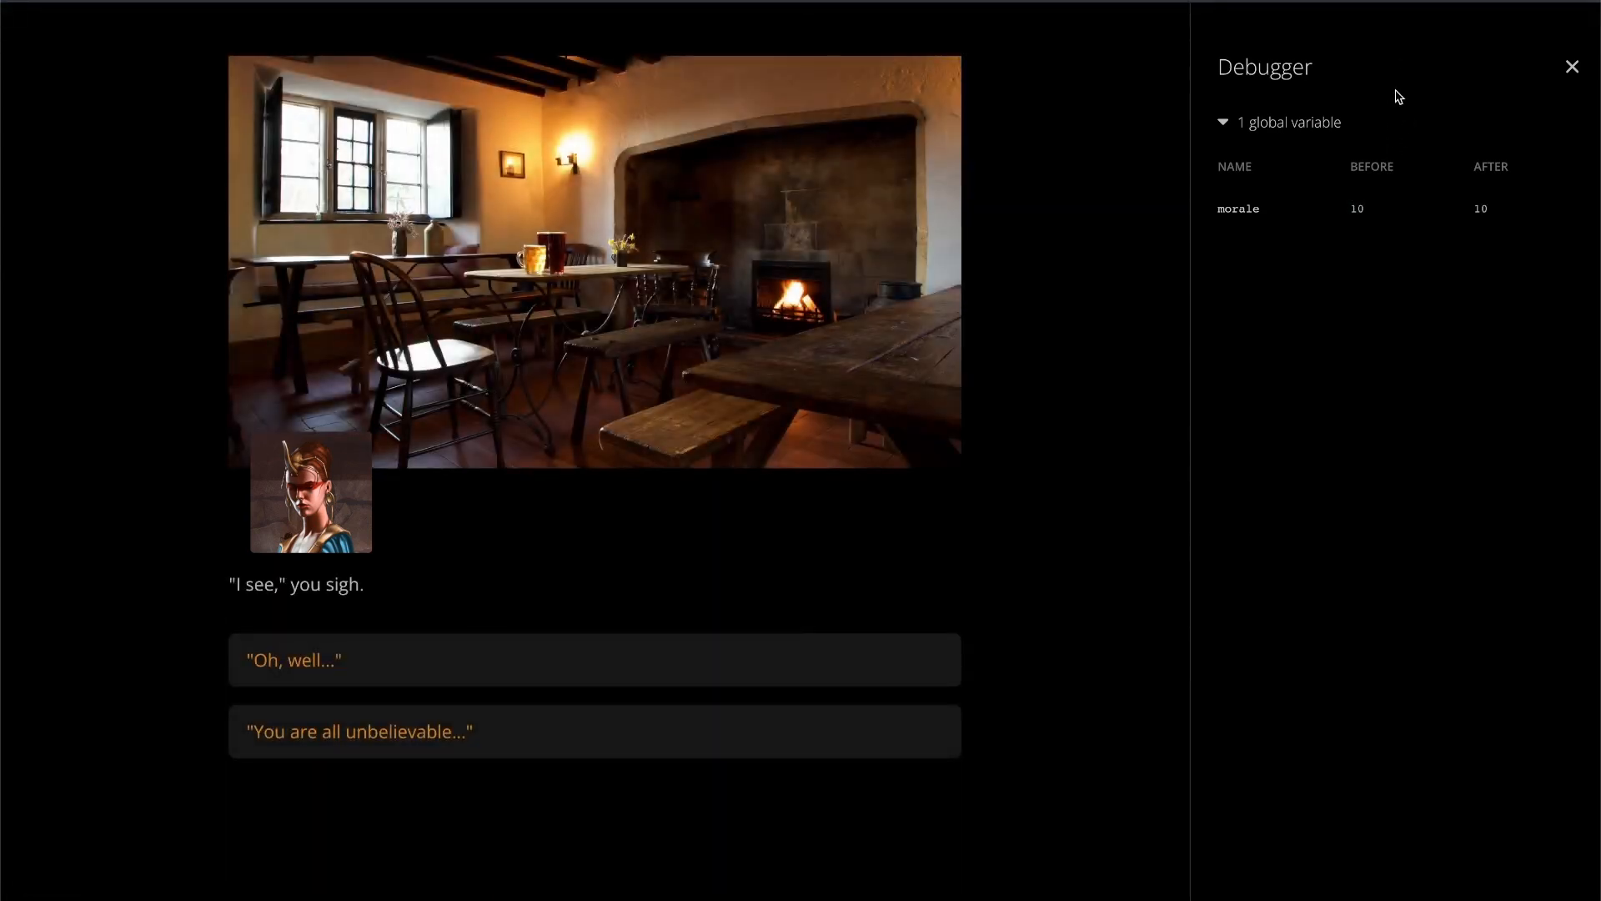
left_click(555, 742)
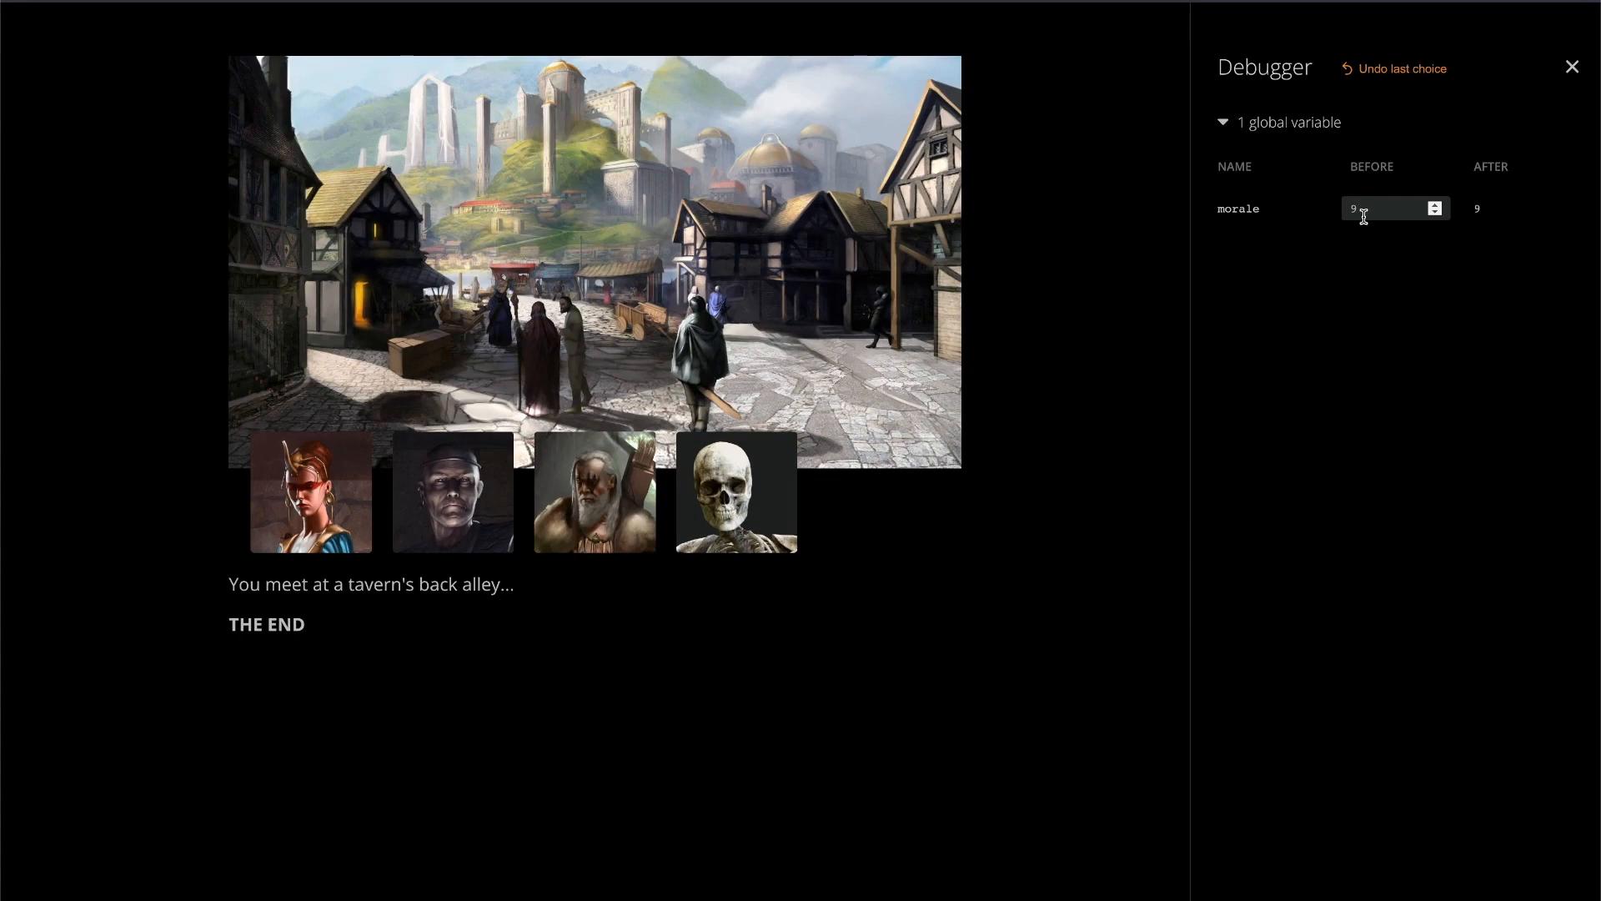
left_click(584, 1)
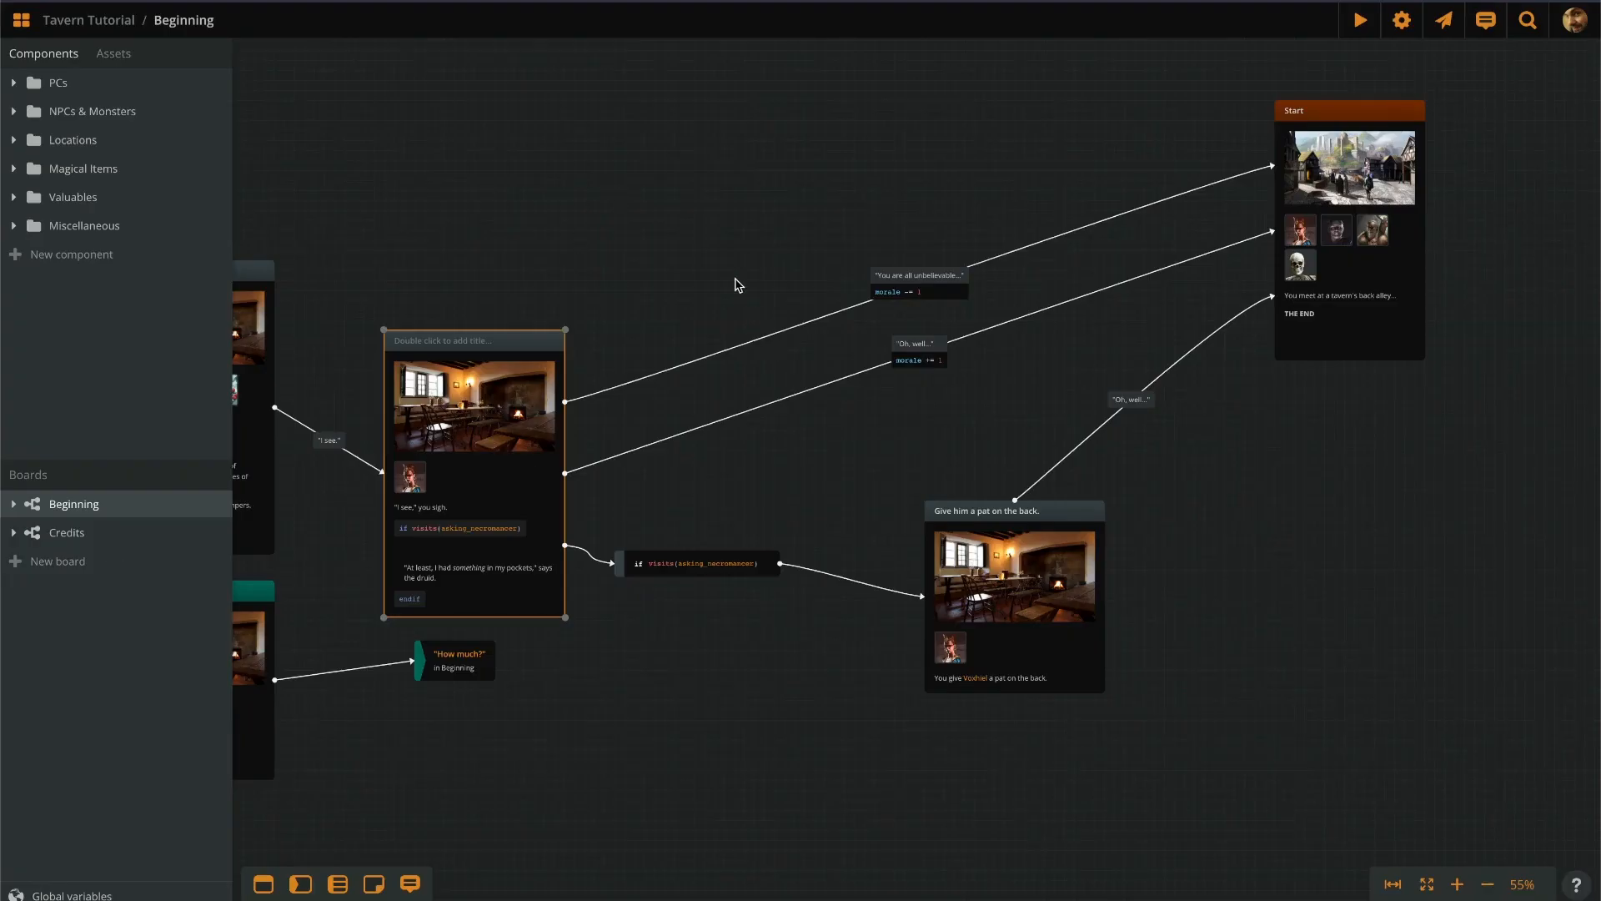
Create a new board named Quiz.
left_click_drag(739, 266, 903, 242)
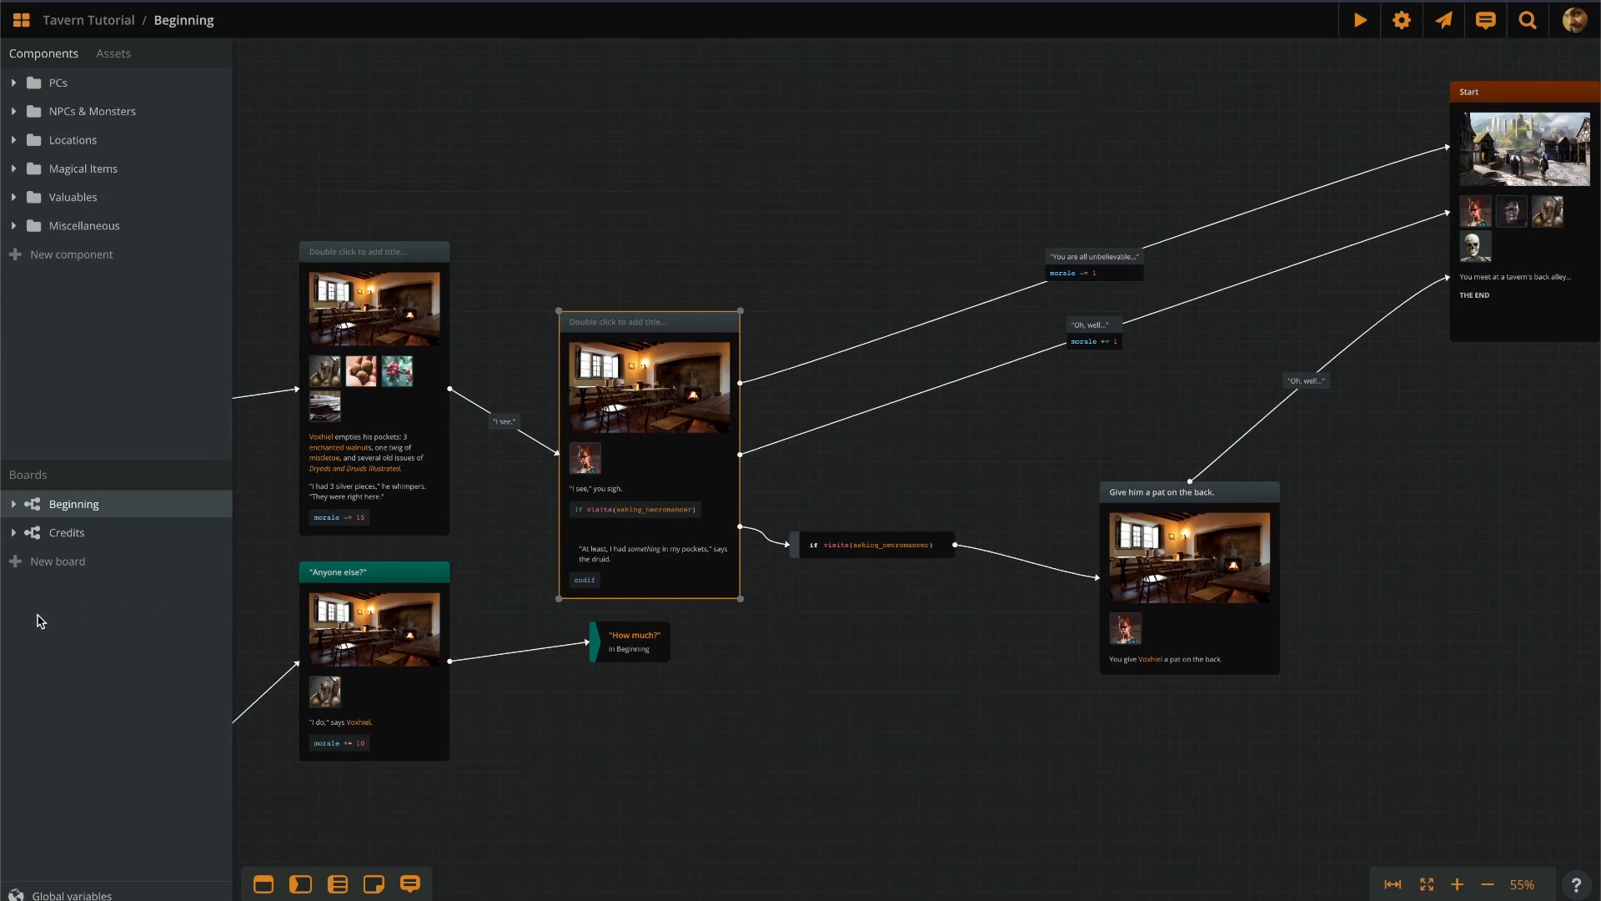
left_click(59, 569)
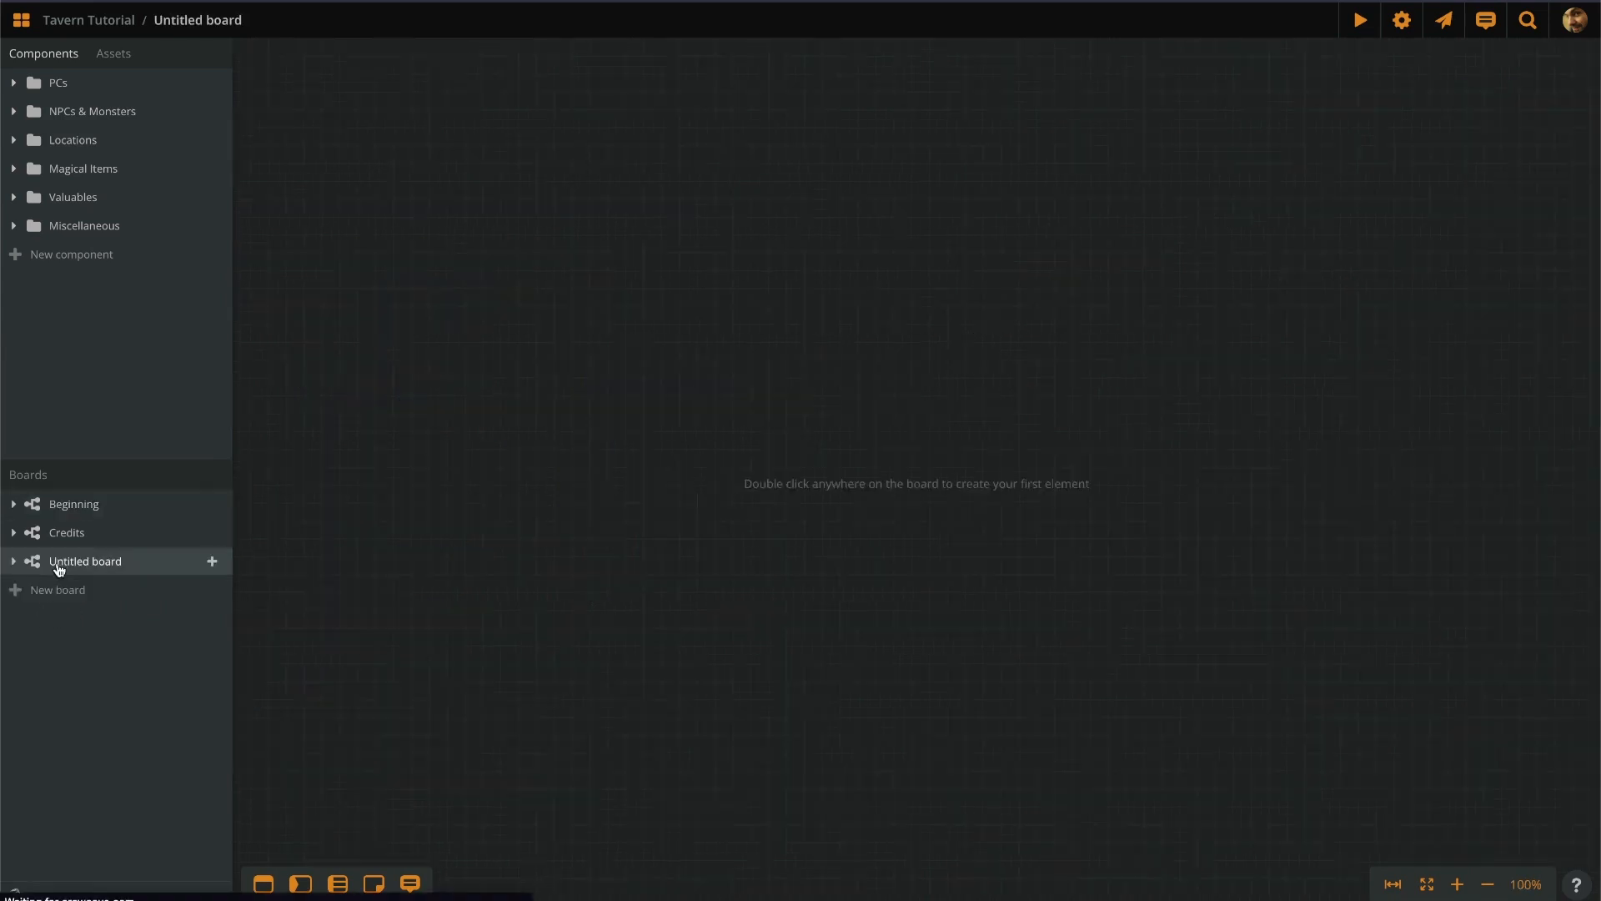
double_click(101, 560)
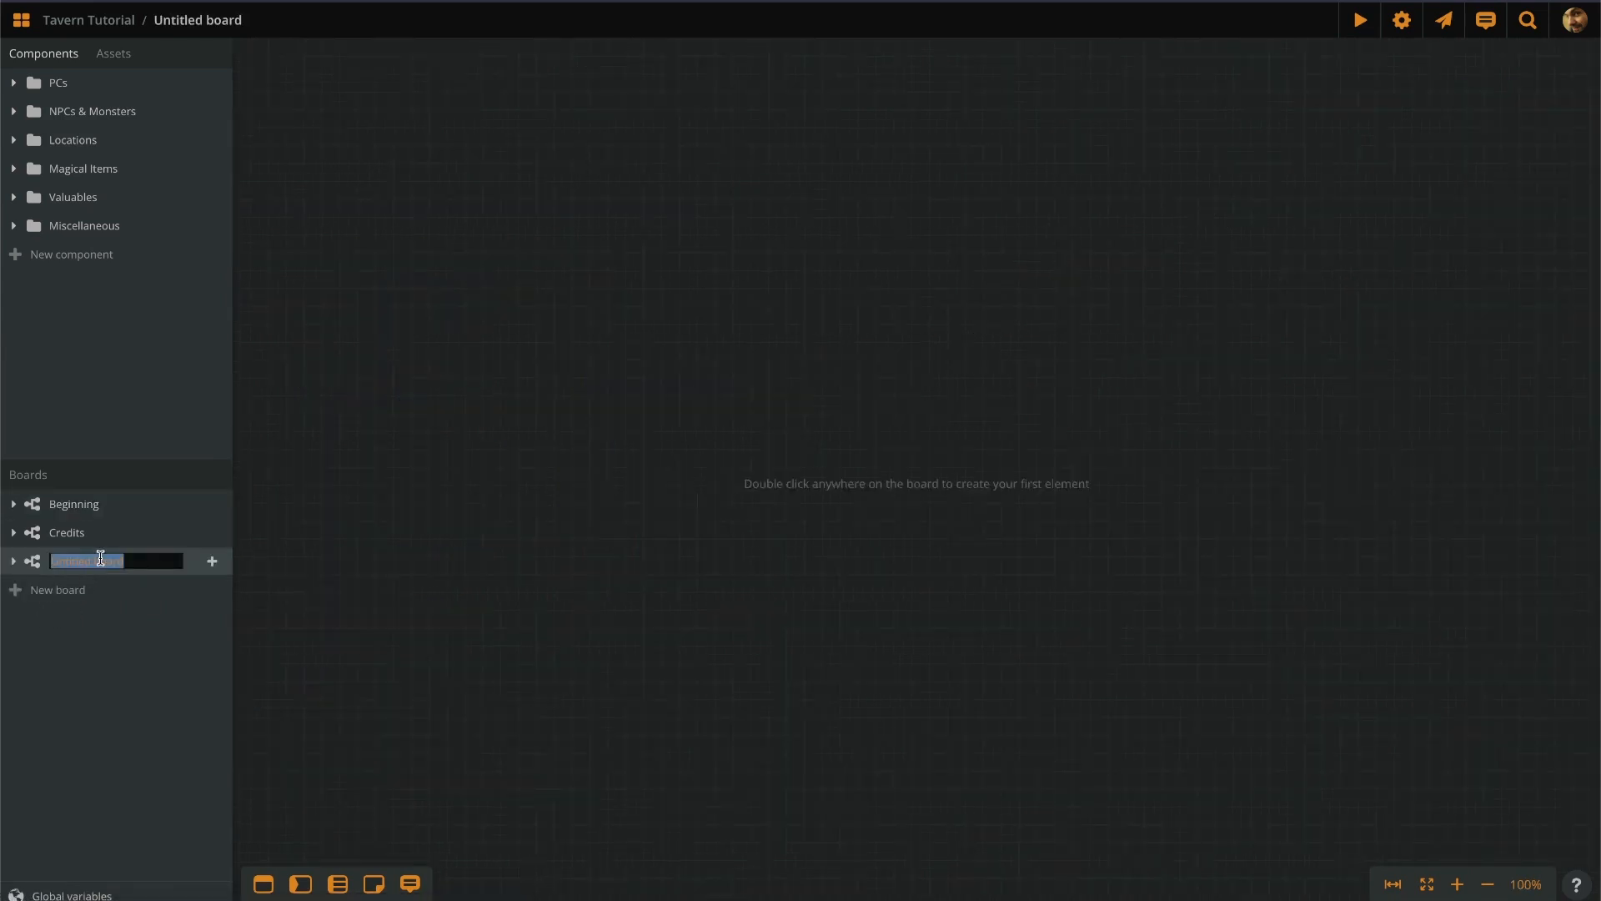
type("Quiz")
key("Return")
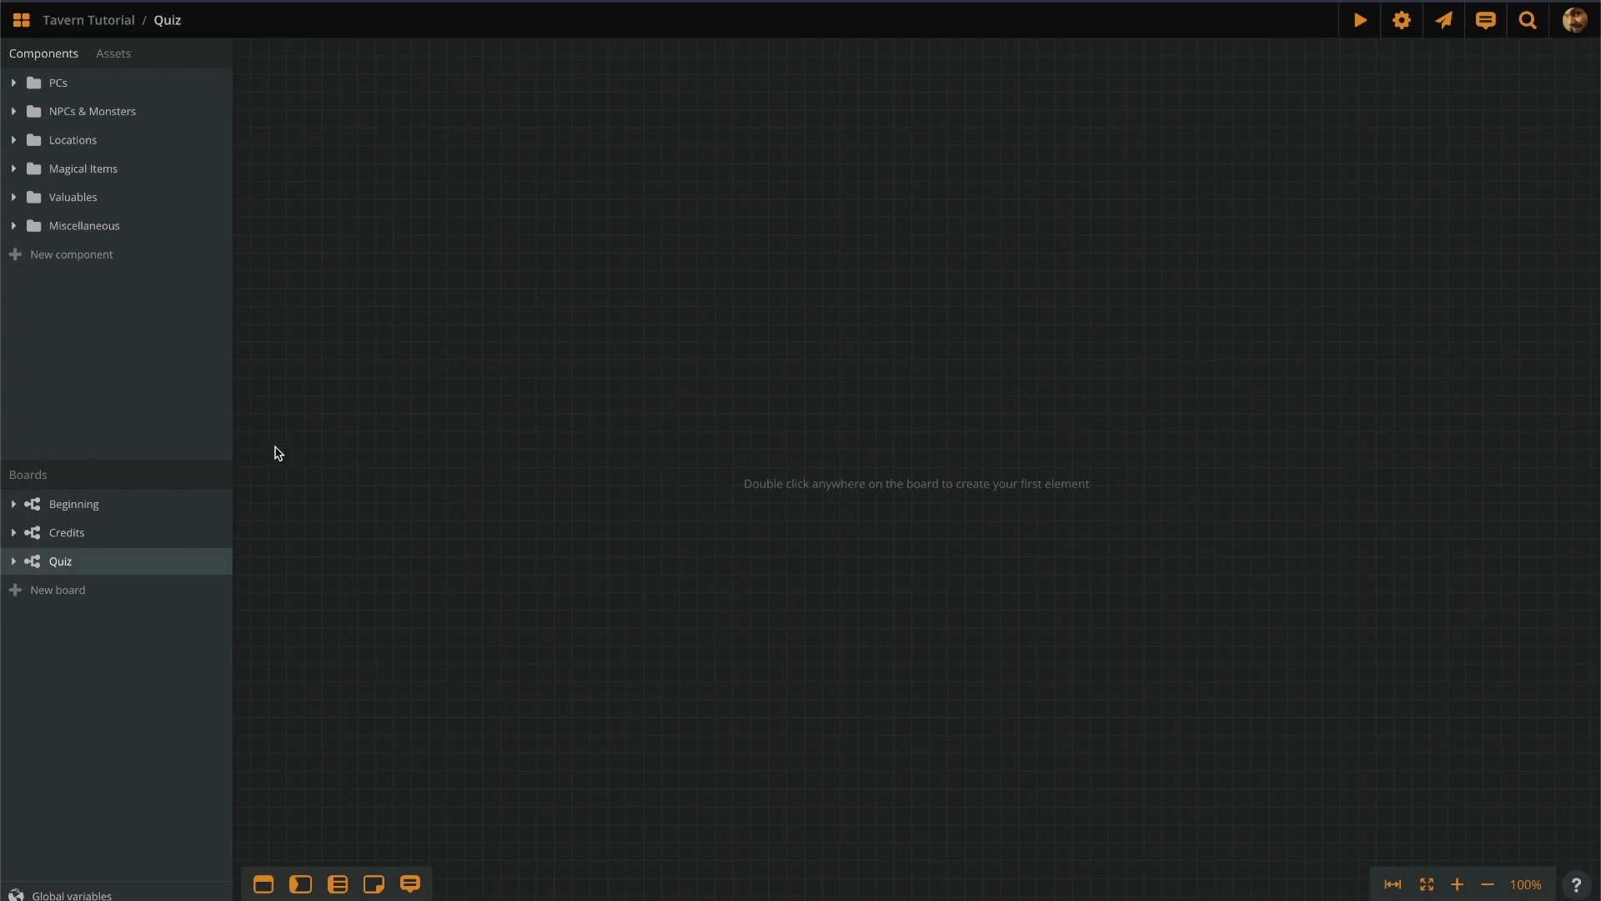
Add three stacked empty elements, linking the top to the middle twice and the middle to the bottom.
double_click(686, 199)
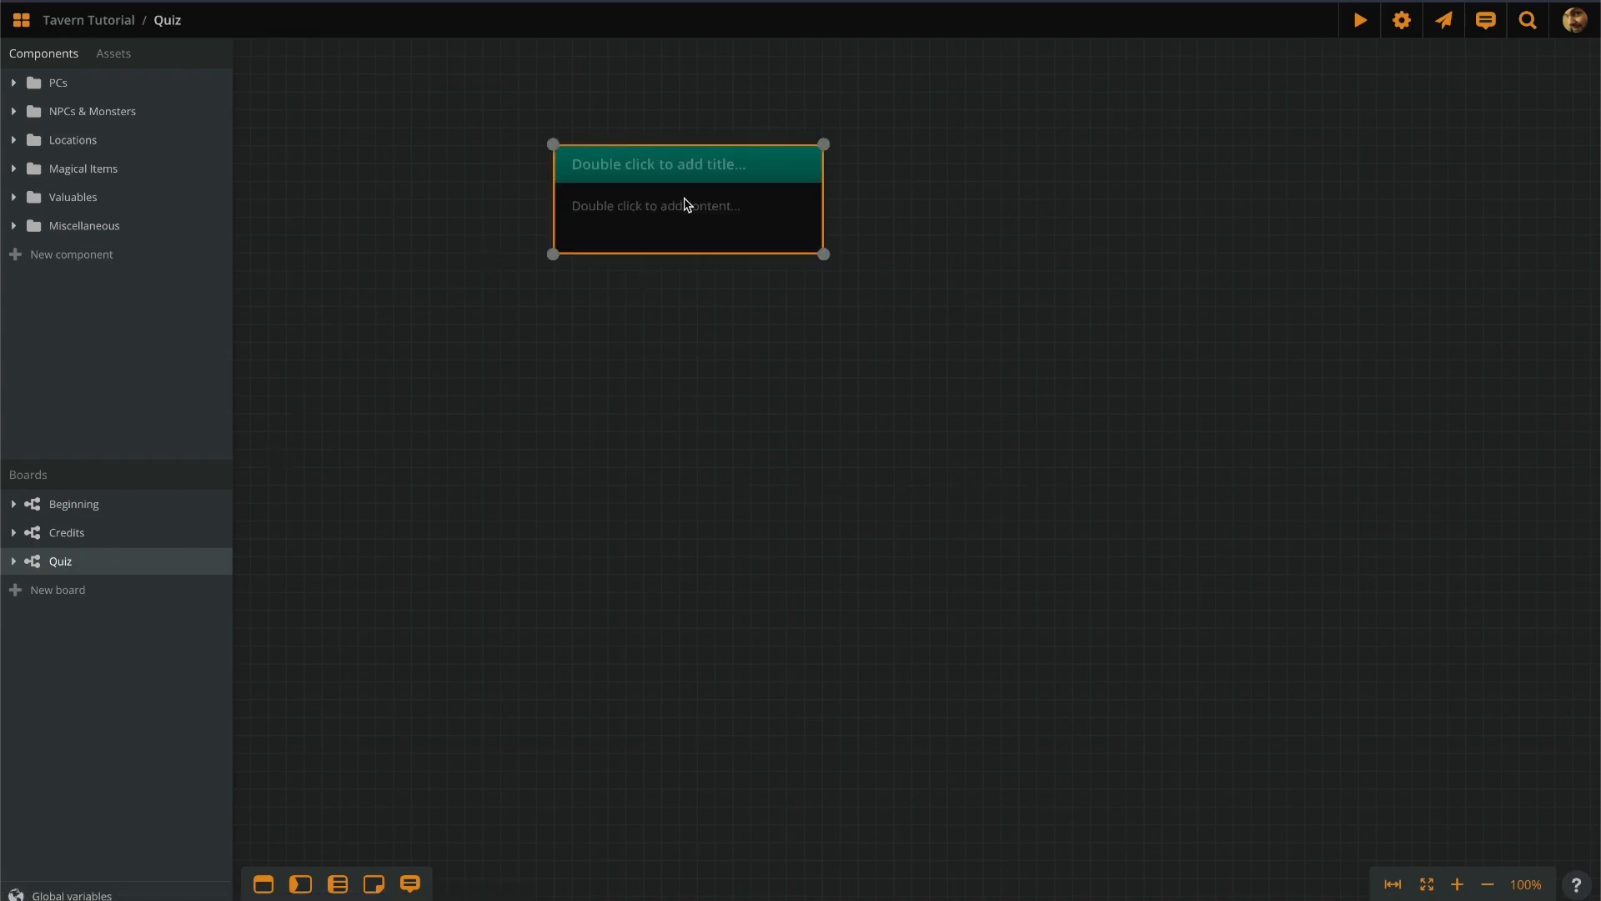
double_click(668, 490)
left_click(685, 729)
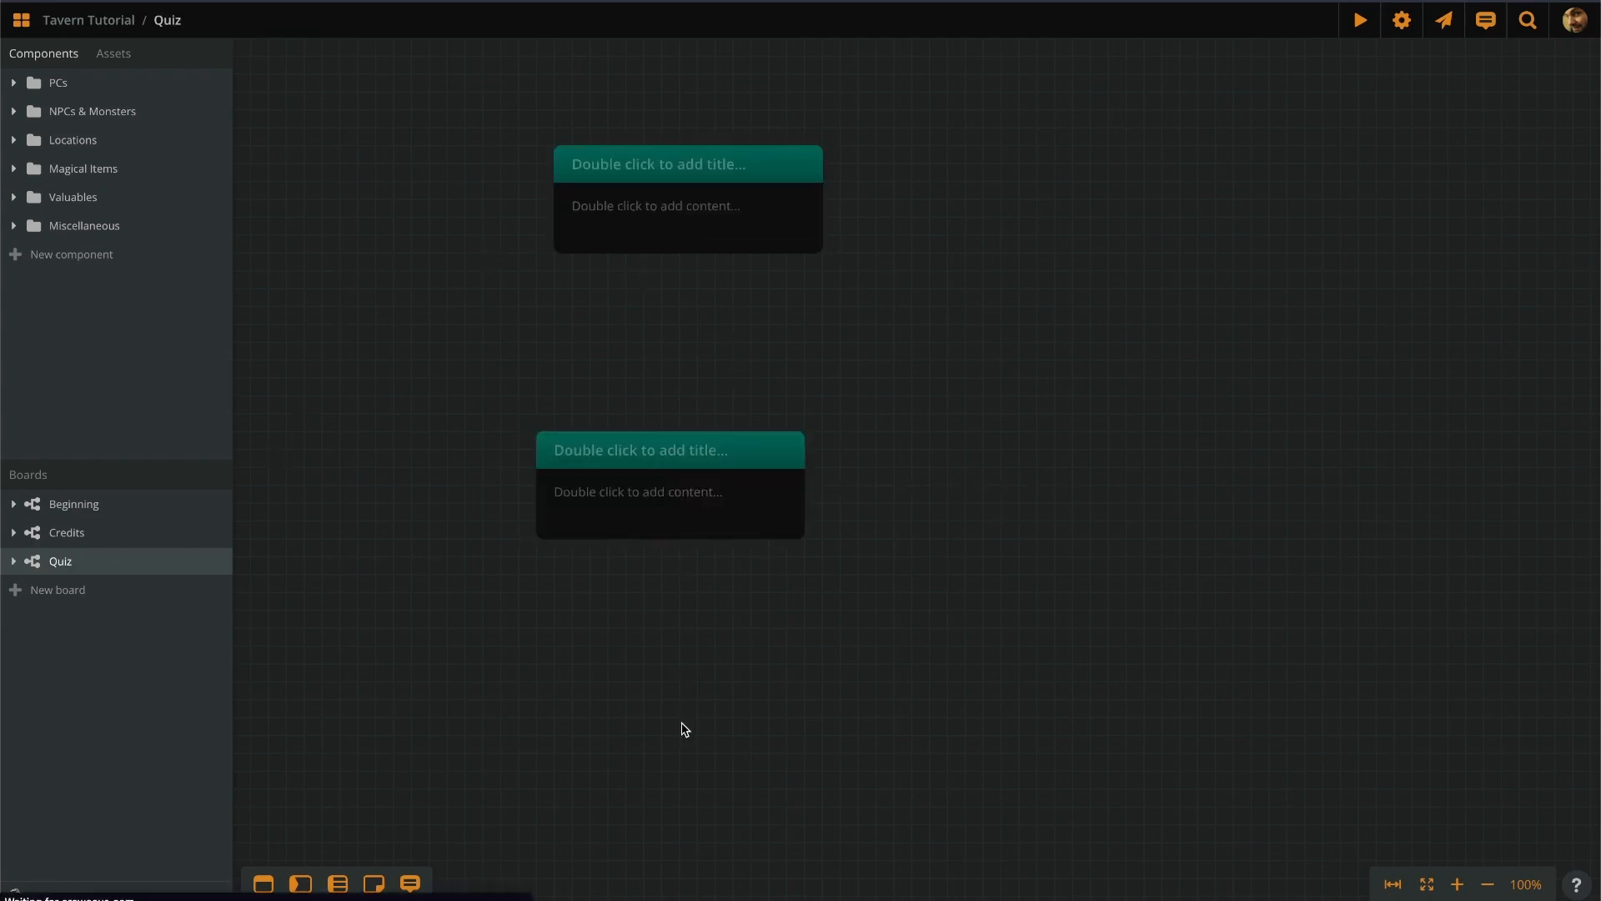
double_click(684, 729)
left_click_drag(655, 257, 659, 454)
left_click_drag(743, 258, 758, 438)
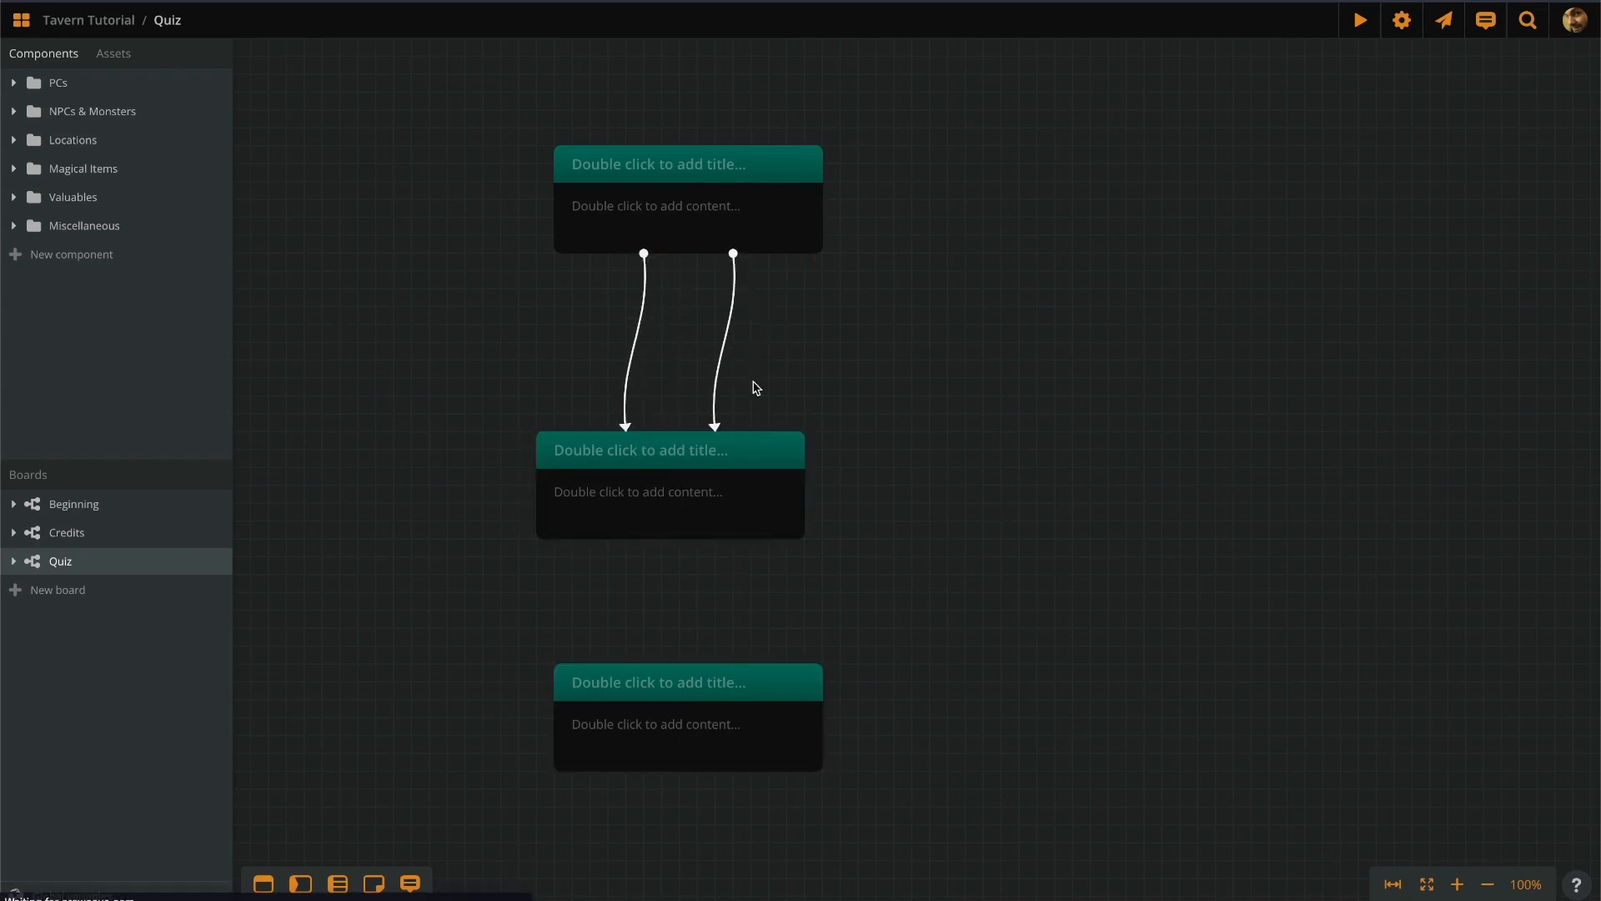
left_click_drag(627, 551, 647, 692)
Ask 'What is your name?' with answers 'Sir Galahad' and 'Arthur, King of the Britons'.
left_click_drag(758, 536, 734, 692)
scroll(656, 144, "up", 5)
double_click(642, 244)
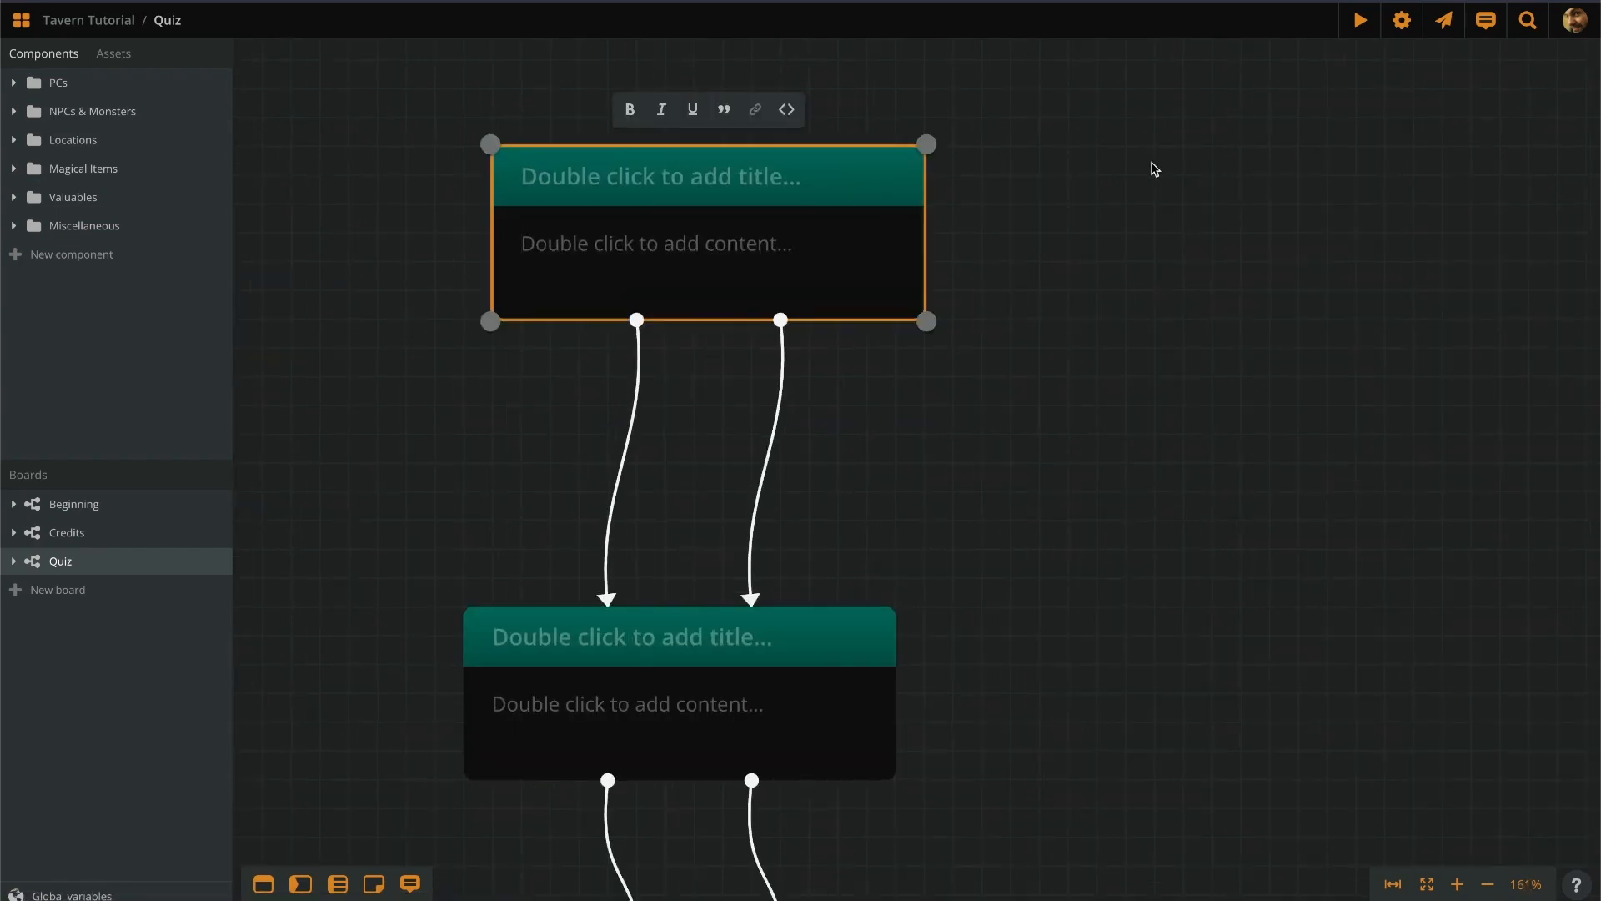
type("What is your name?")
double_click(622, 457)
type("Sir Galahad")
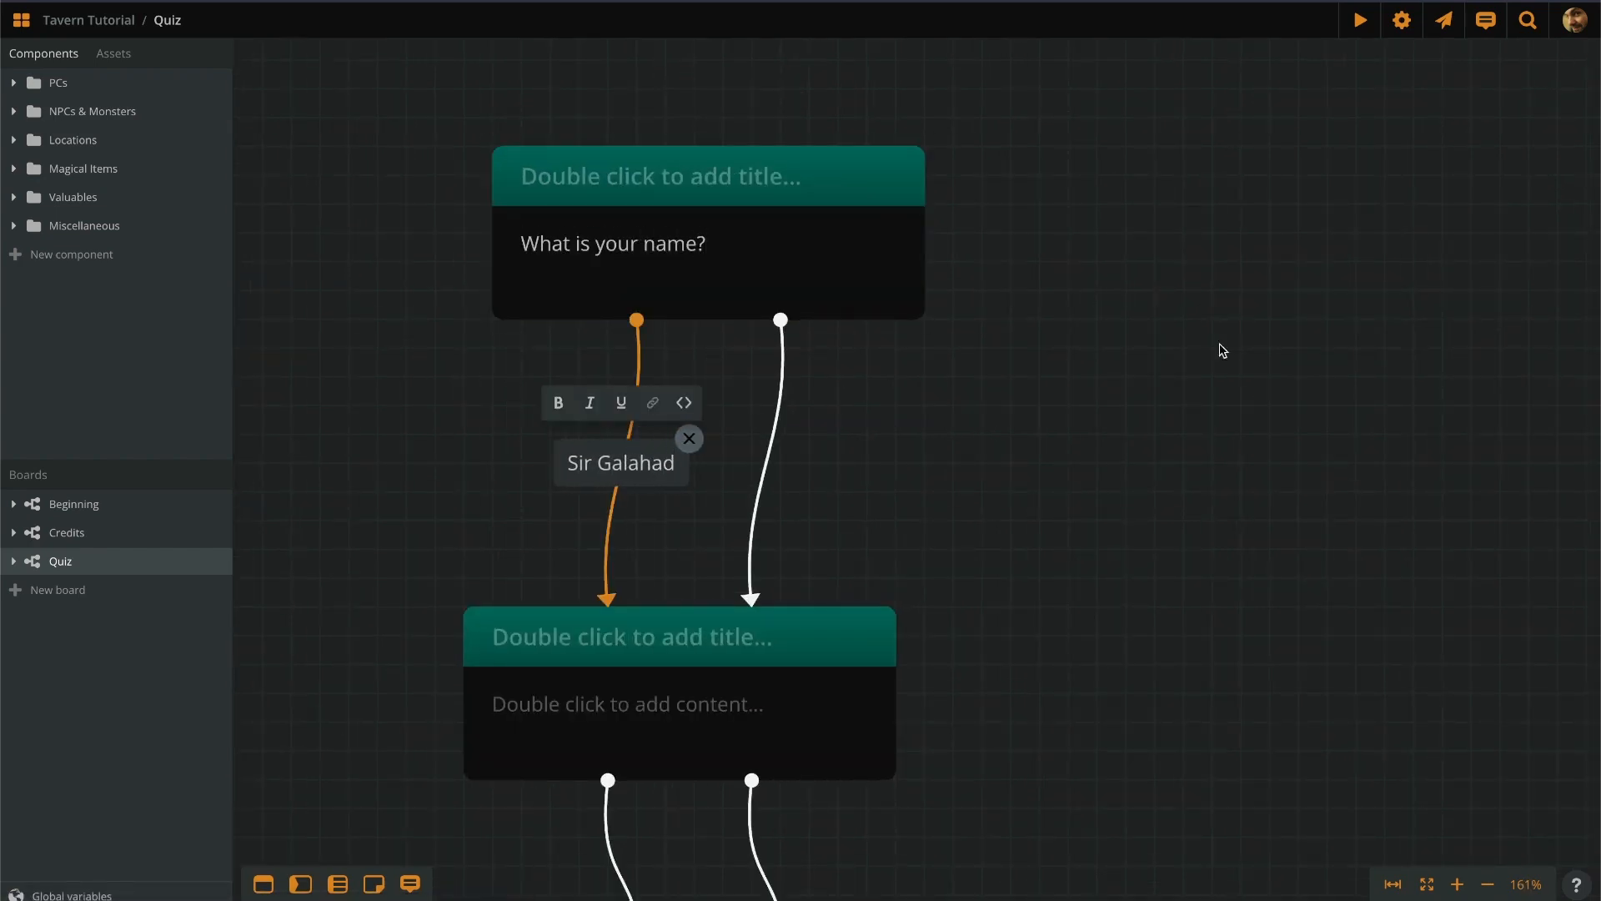
key("Tab")
type("Arthur, King of the Britons")
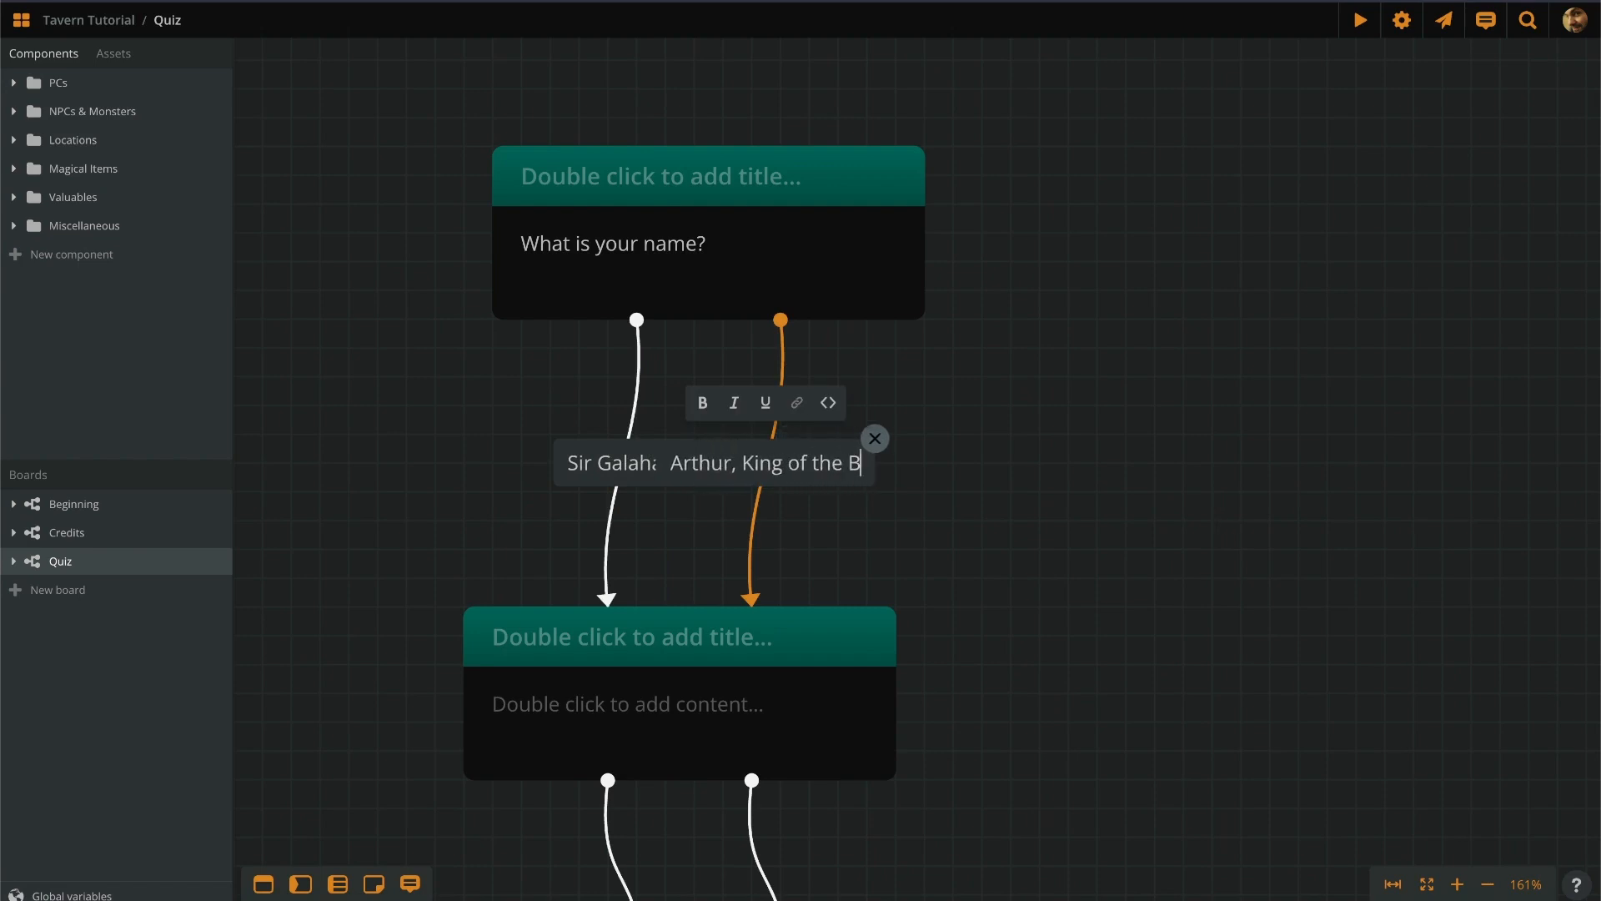
left_click(768, 393)
left_click_drag(636, 321, 487, 237)
left_click_drag(749, 601, 435, 668)
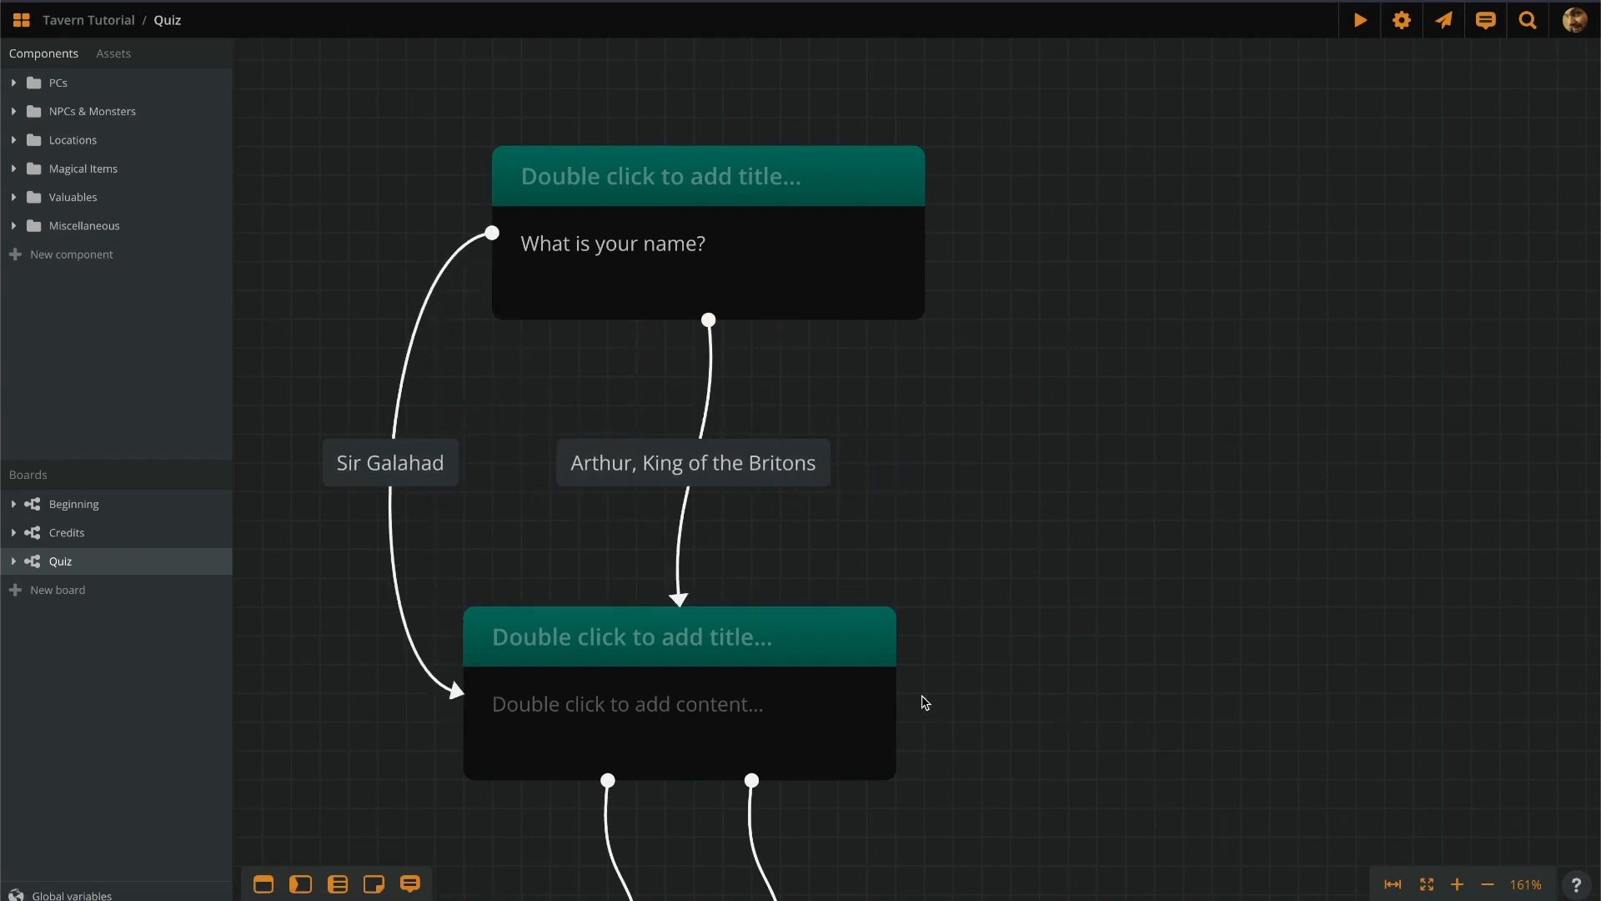
Make the middle element ask 'What is your quest?' with the answer 'To seek the Holy Grail'.
scroll(1099, 576, "down", 5)
double_click(658, 296)
type("What is your quest?")
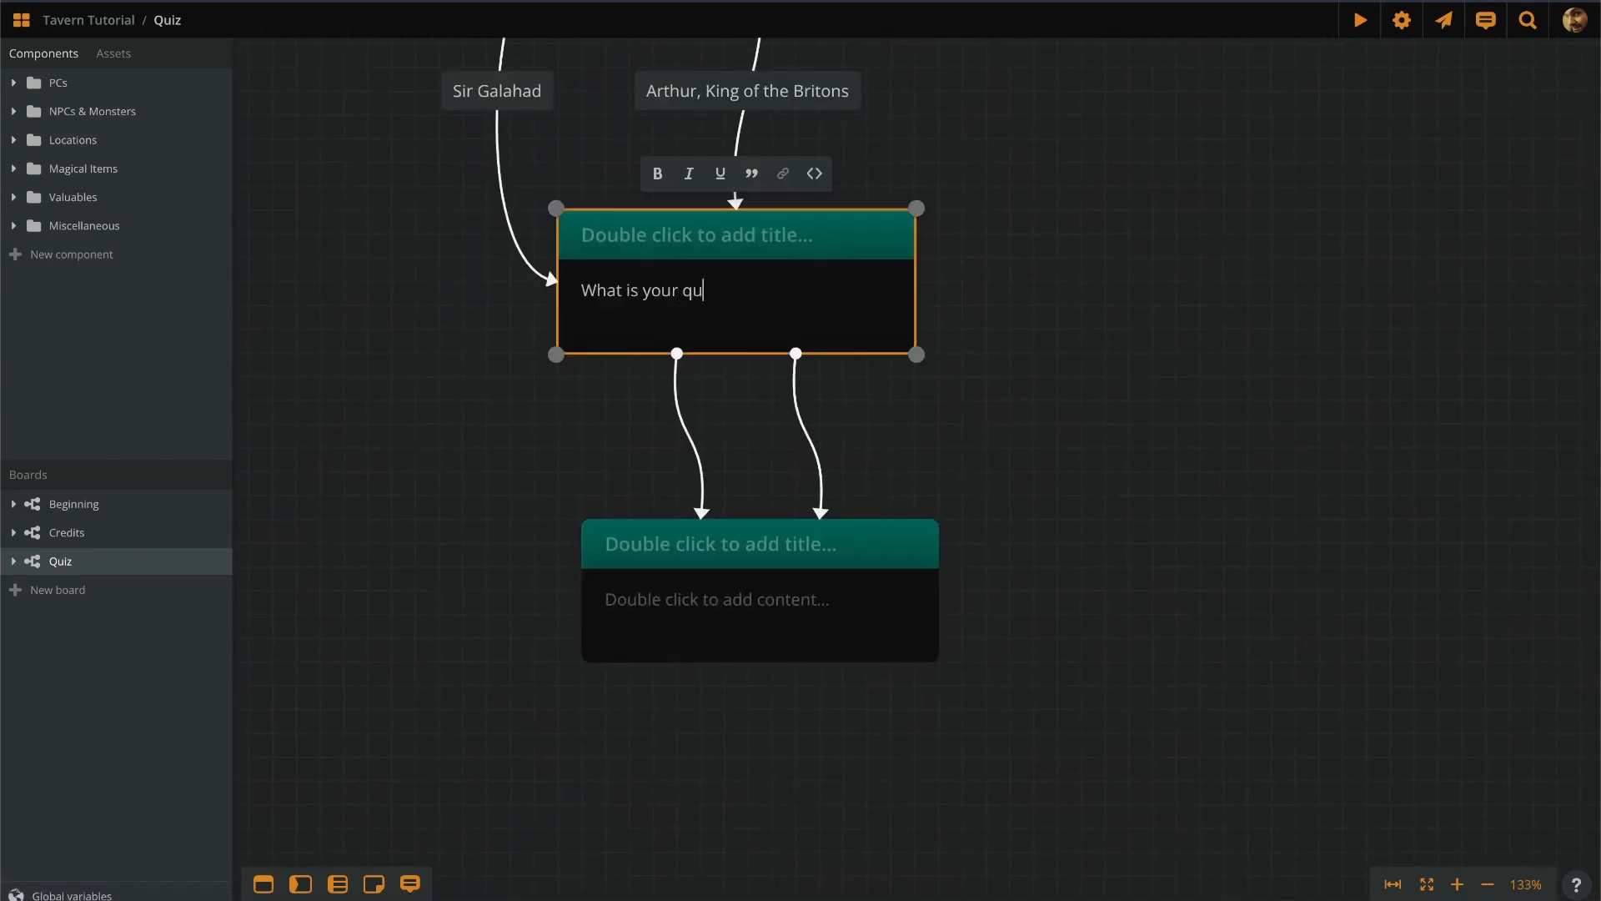
left_click(715, 442)
double_click(740, 433)
type("To seek the Holy Grail")
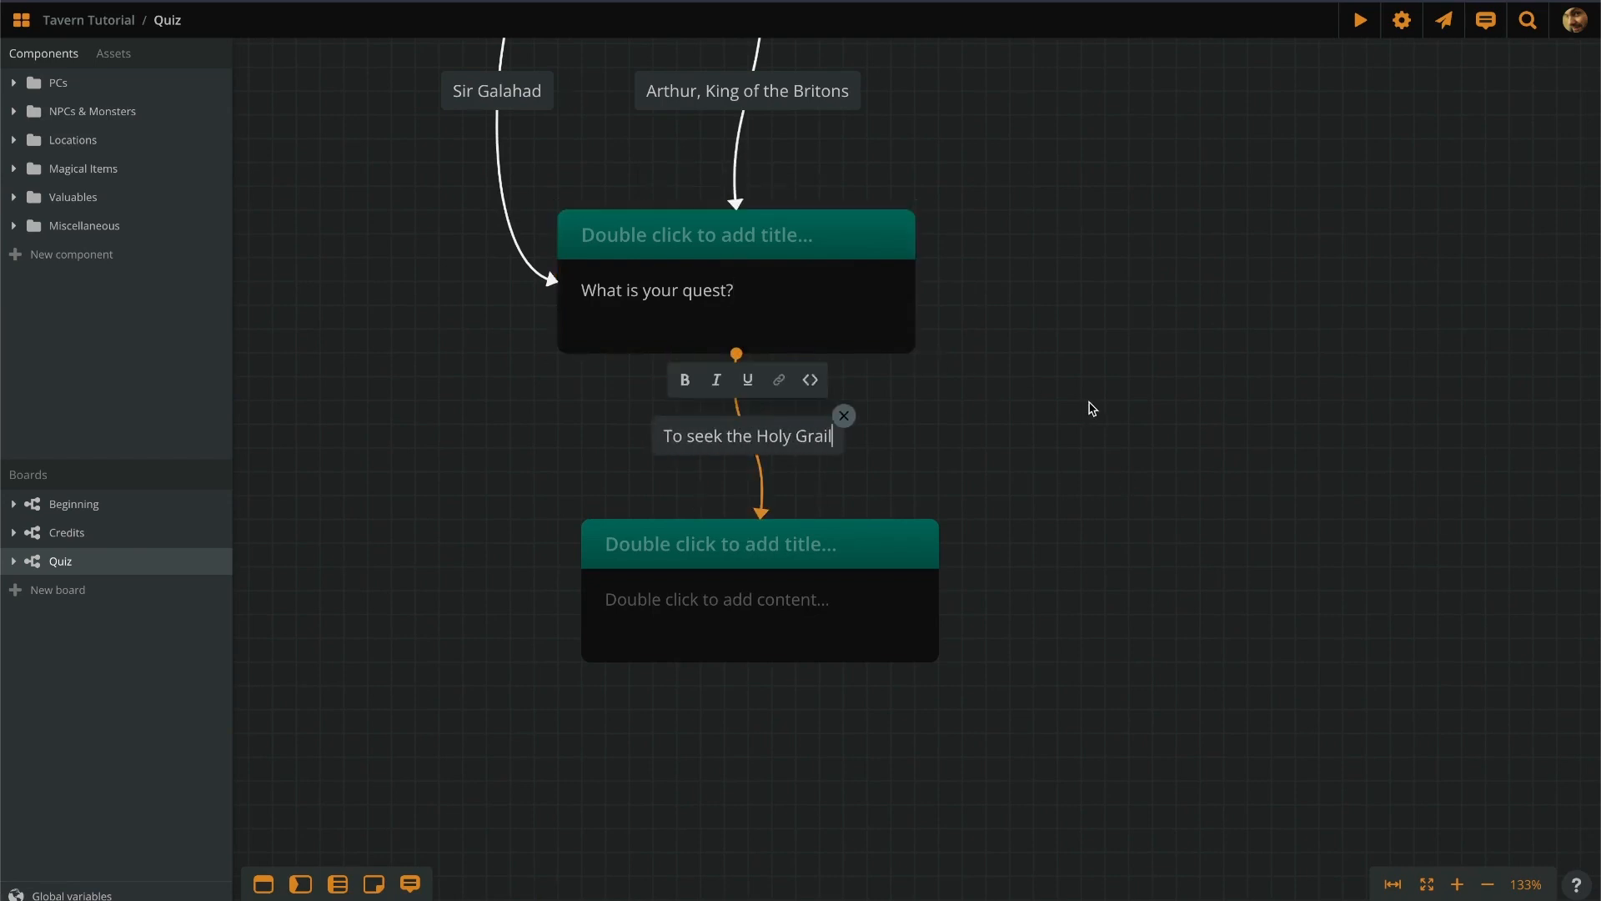
Add a new element asking 'What is the capital of Assyria?' and link it to the lower element.
left_click_drag(1135, 560, 1159, 252)
mouse_move(263, 884)
left_mouse_down()
mouse_move(805, 756)
mouse_move(810, 592)
left_mouse_up()
double_click(742, 292)
type("What is the capital of Assyria?")
scroll(923, 349, "up", 5)
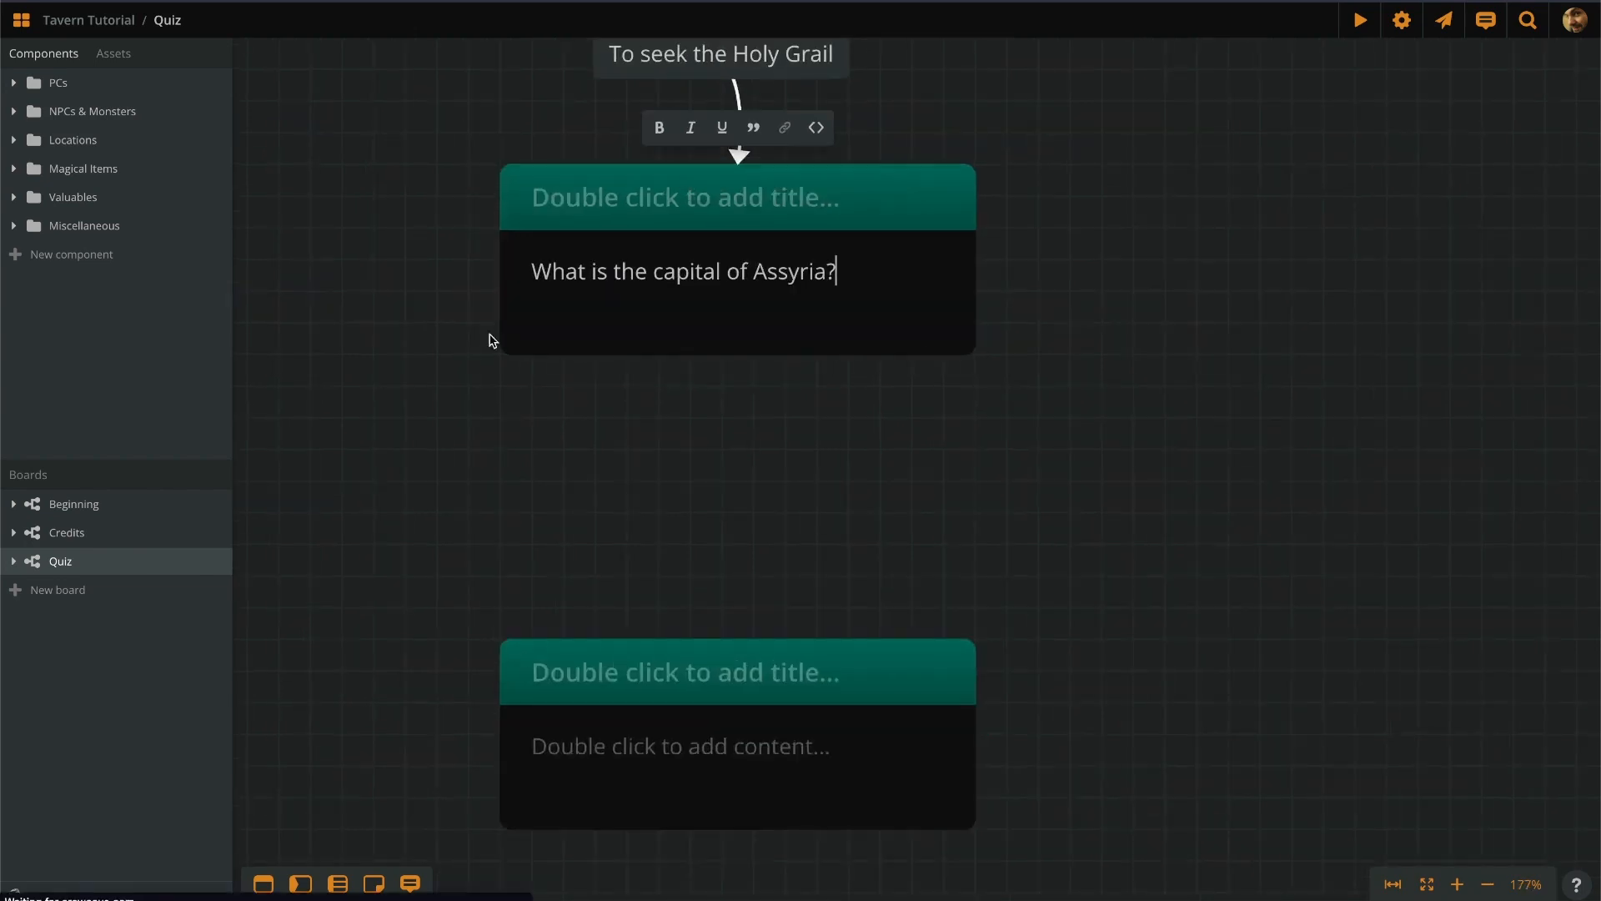
left_click_drag(499, 340, 504, 732)
mouse_move(500, 259)
left_mouse_down()
mouse_move(749, 354)
mouse_move(502, 260)
left_mouse_up()
Label the two Assyria answer links 'Syria' and 'Assur'.
double_click(410, 494)
type("Syria")
left_click(998, 438)
mouse_move(976, 259)
left_mouse_down()
mouse_move(1090, 424)
mouse_move(976, 730)
left_mouse_up()
left_click_drag(739, 354, 978, 260)
double_click(1072, 501)
type("Assur")
scroll(380, 525, "up", 5)
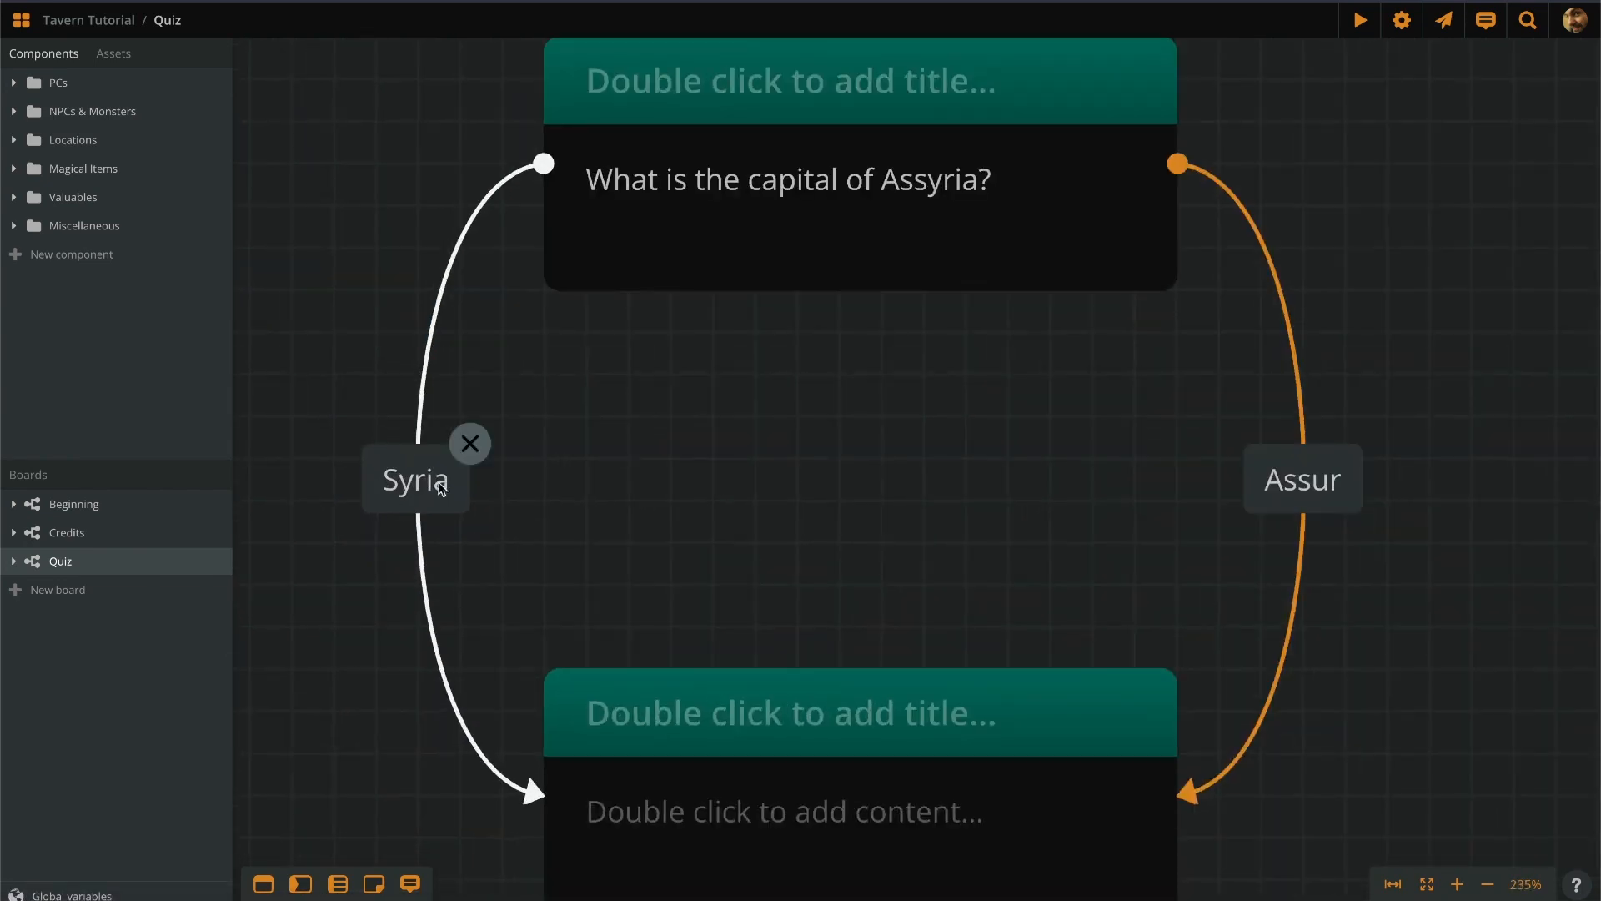
Add code 'morale -= 2' under the Syria label and 'morale += 2' under Assur.
double_click(407, 494)
left_click(479, 408)
type("morale -= 2")
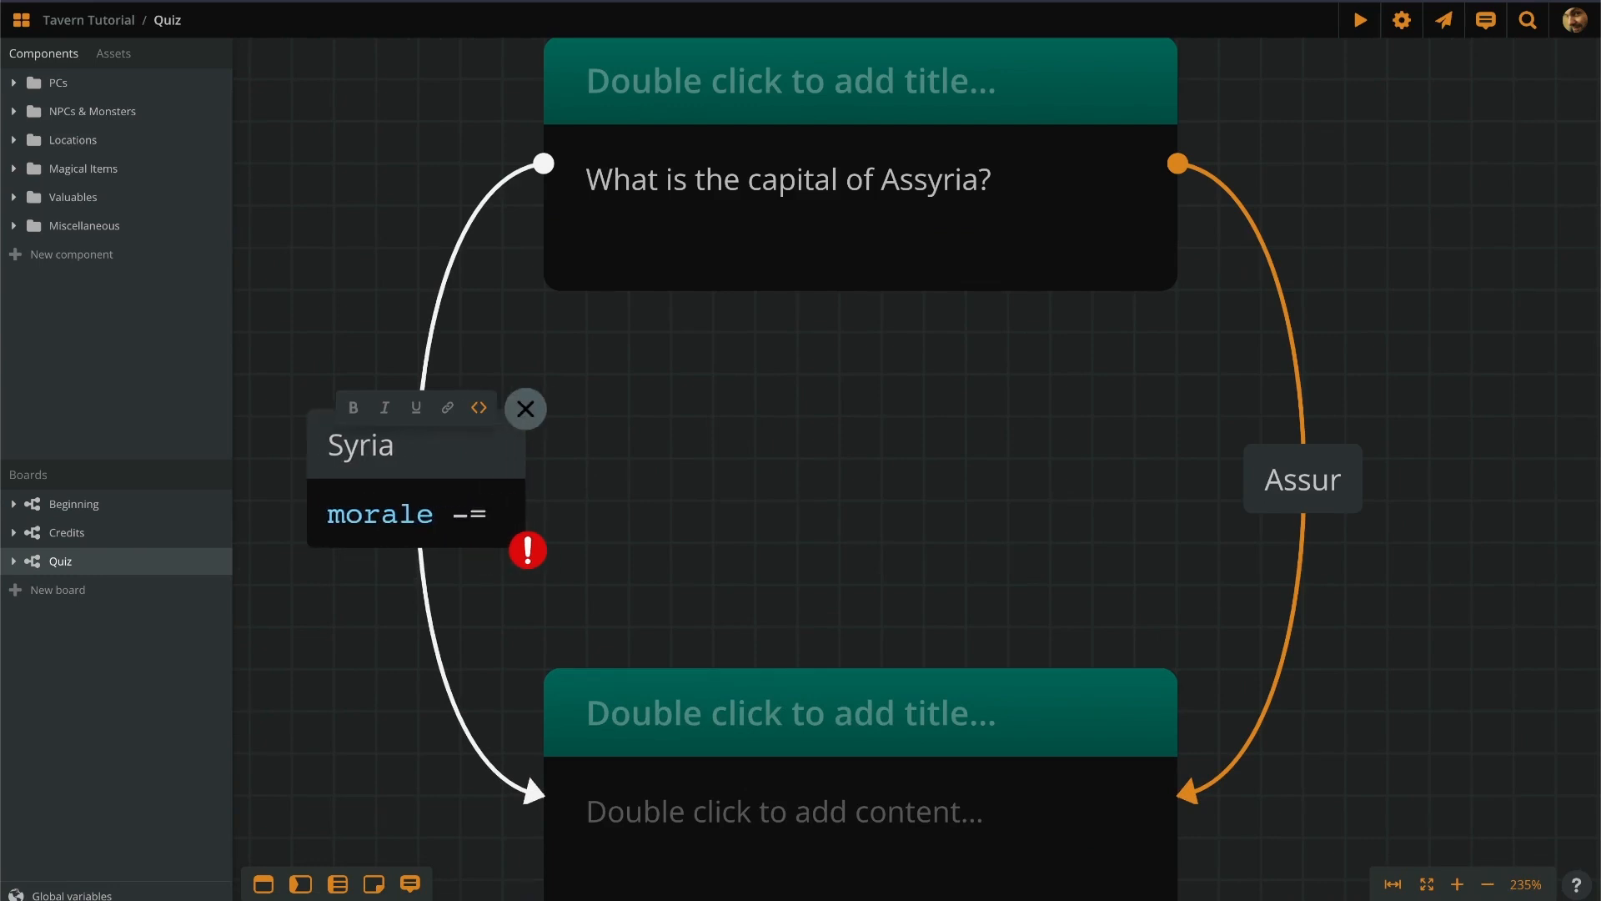
double_click(1303, 481)
left_click(1365, 407)
type("morale += 2")
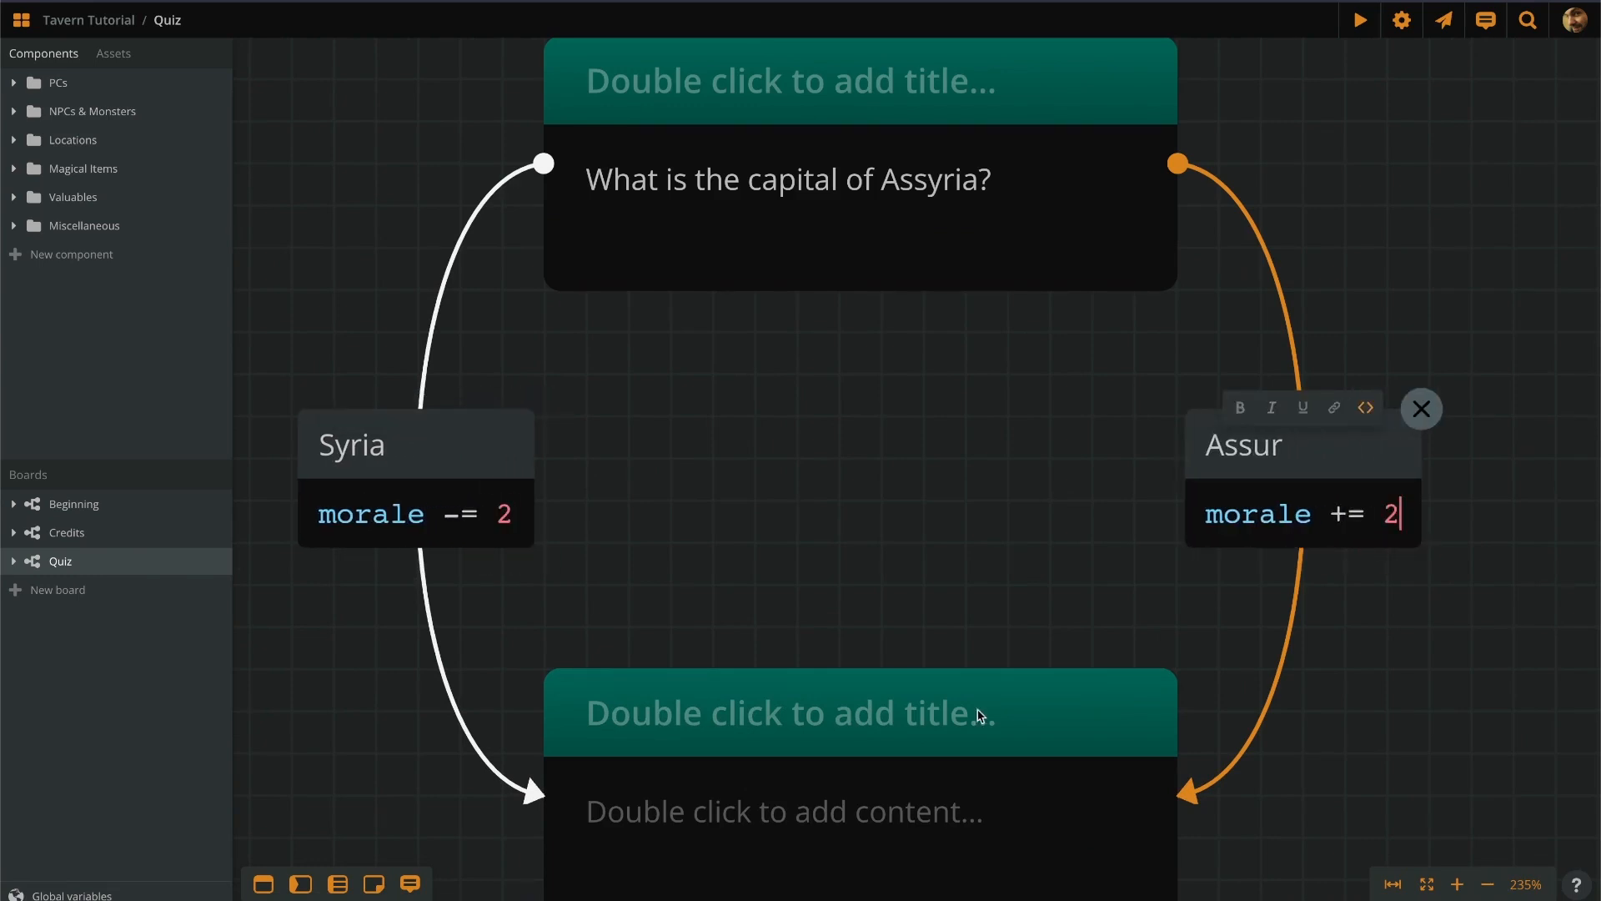
key("Escape")
Make the bottom element read 'Your score is:' followed by show(morale, ".") code.
scroll(820, 626, "down", 2)
double_click(820, 625)
type("Your score is:")
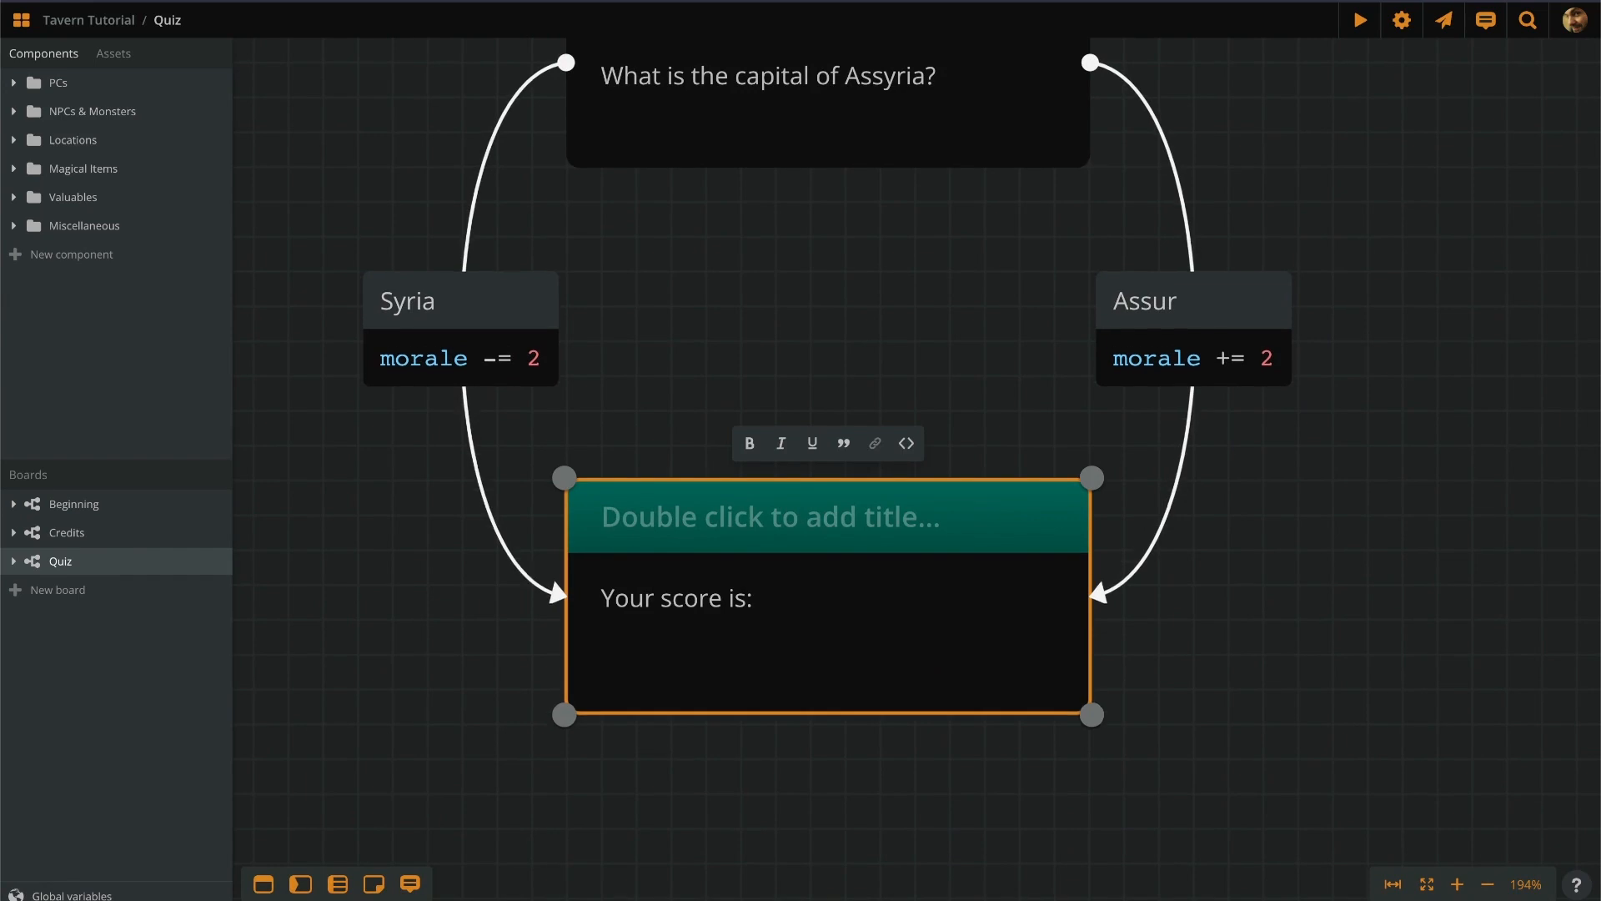
key("Return")
type("```show(morale, \"")
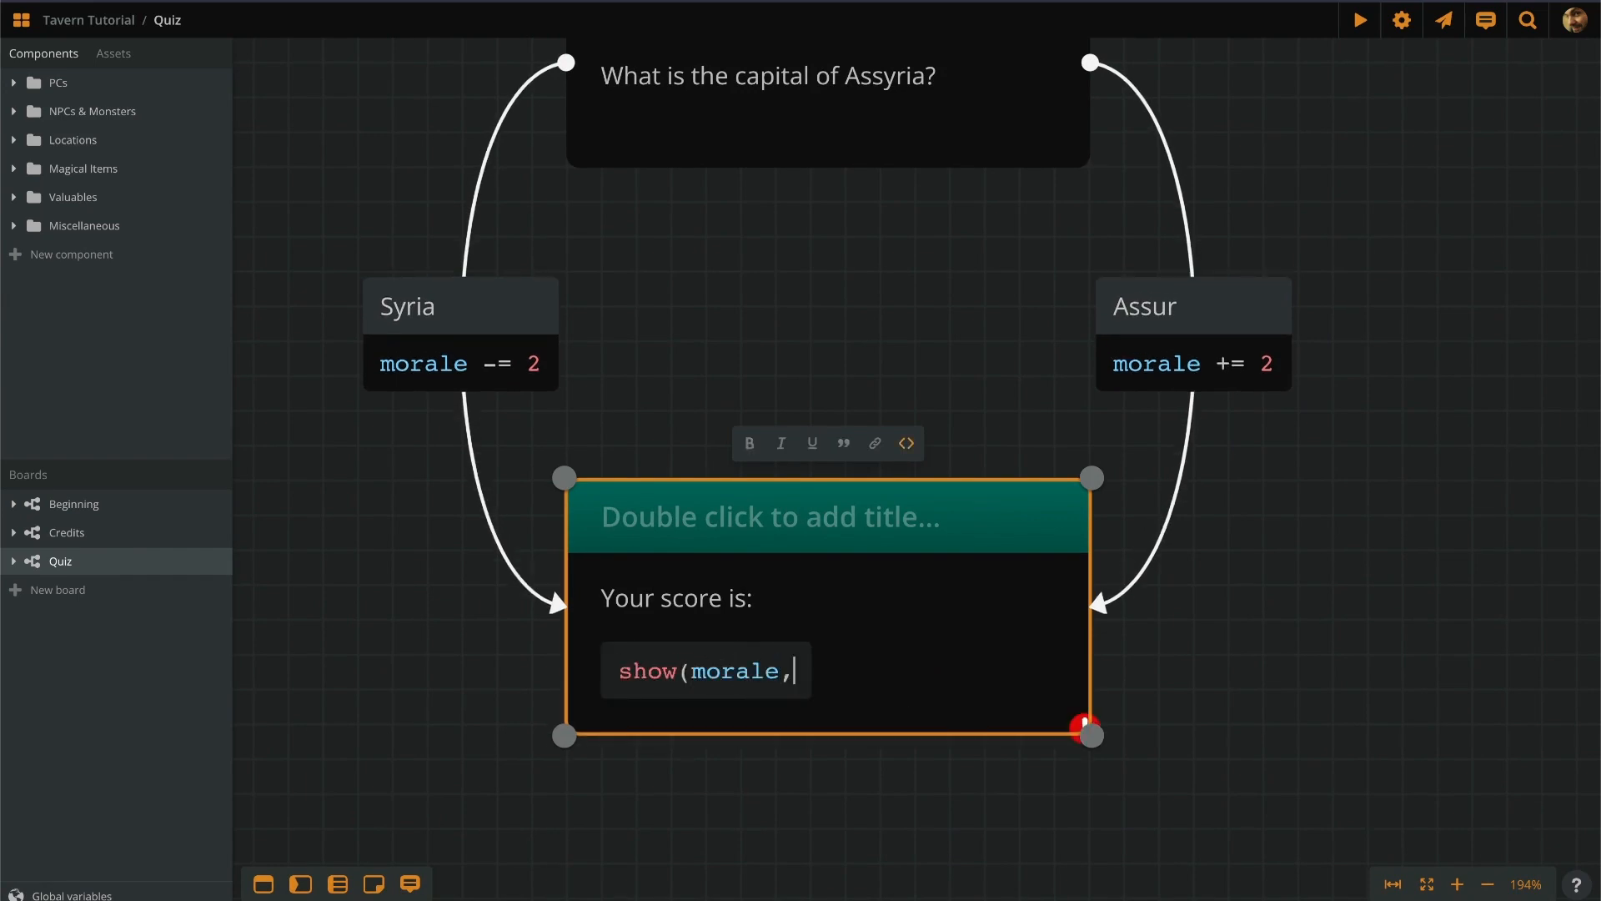
type(".\")")
left_click(1394, 642)
scroll(868, 772, "down", 11)
scroll(896, 108, "up", 12)
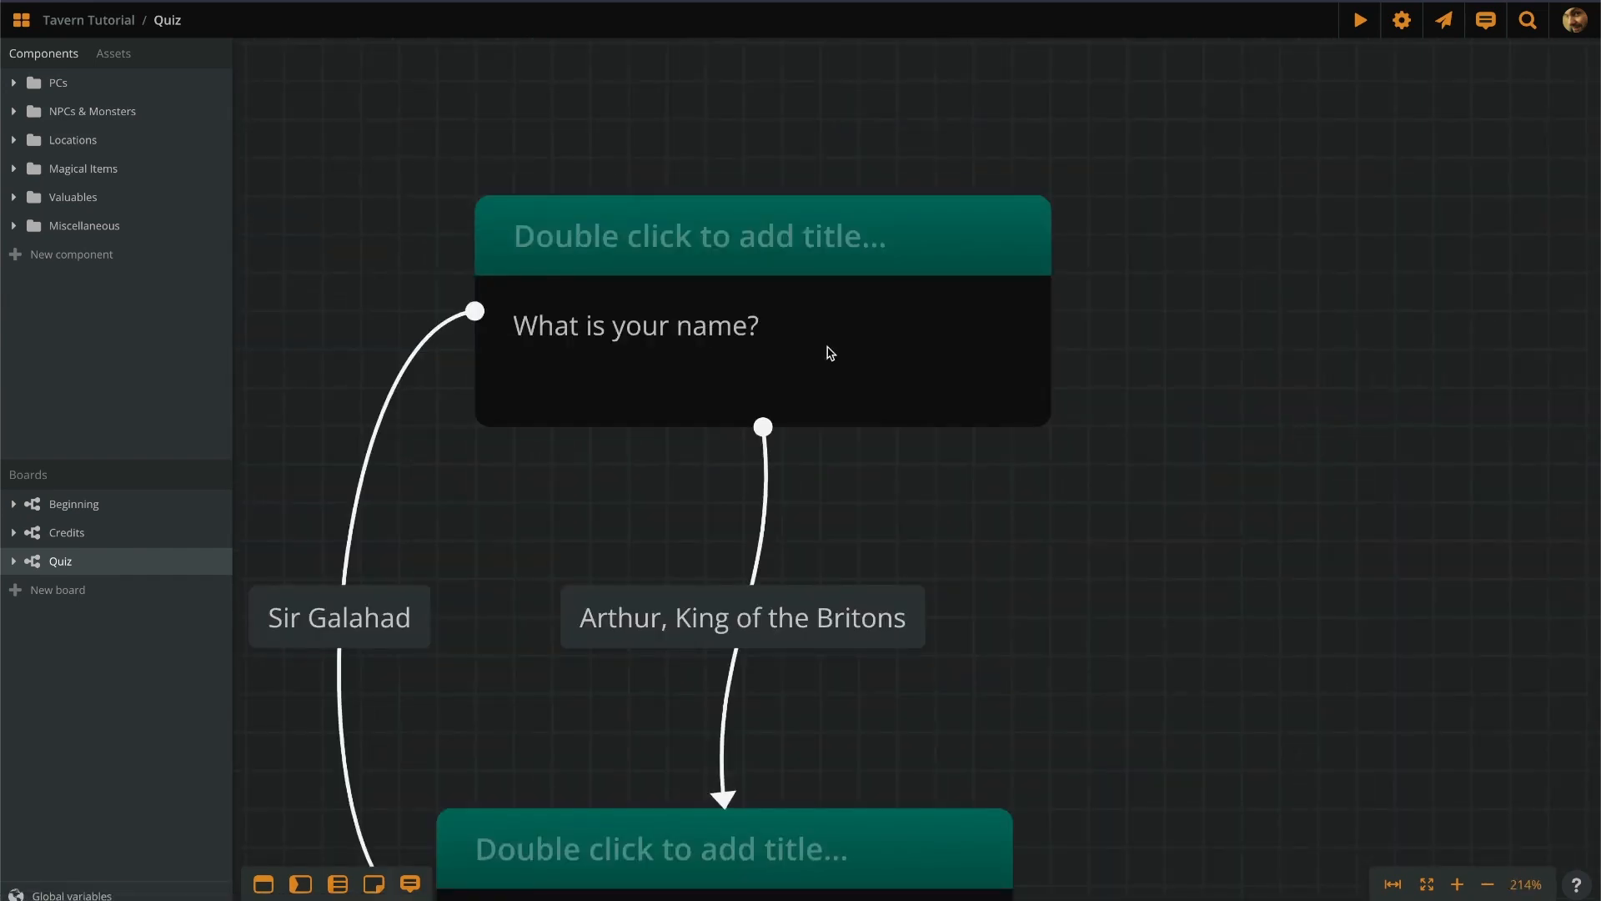